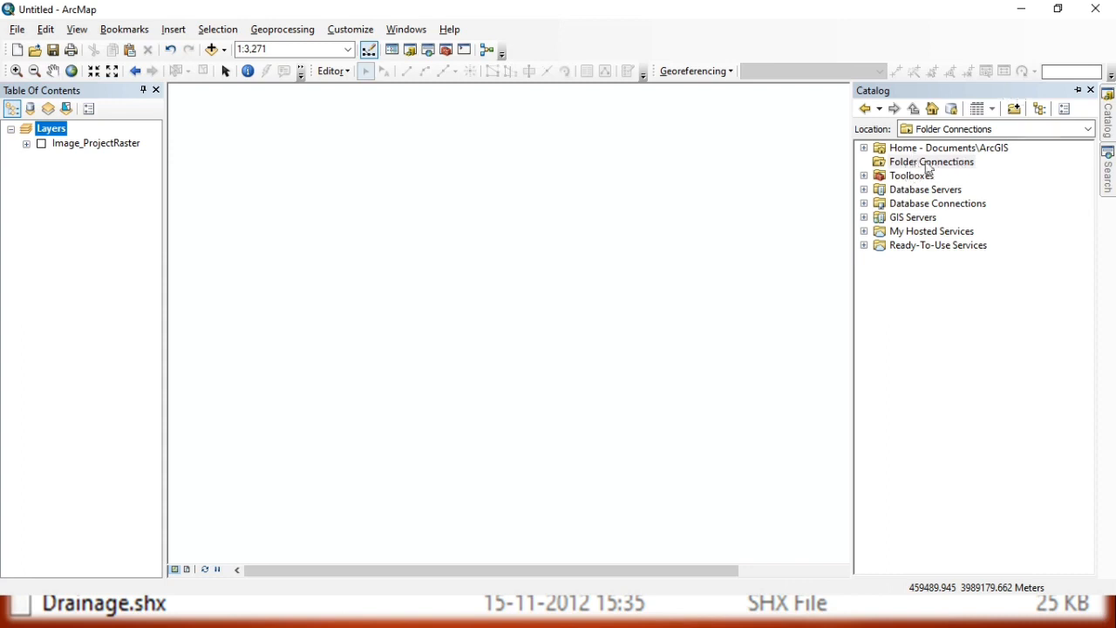
Add a folder connection to the GIS Training folder on drive F: in the catalog.
left_click(1017, 109)
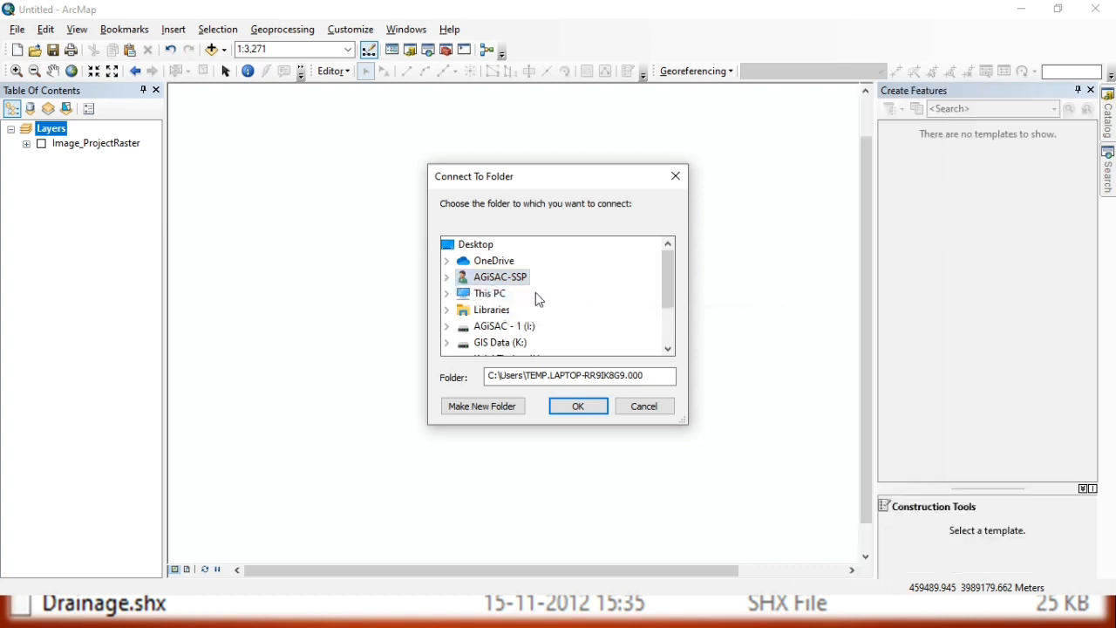
double_click(483, 280)
left_click(448, 244)
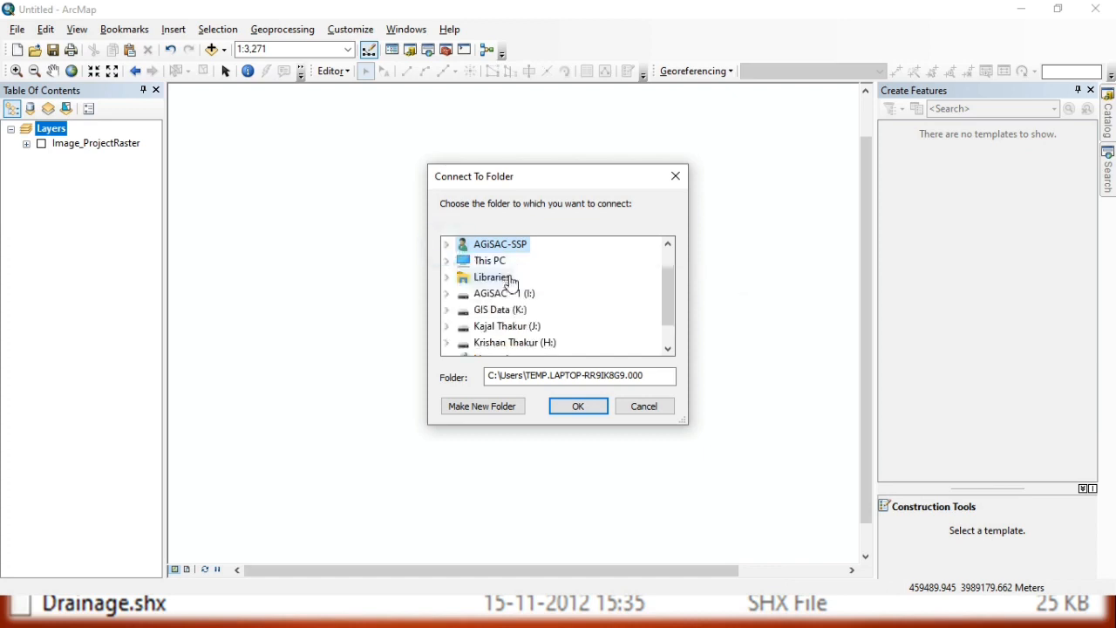
left_click(495, 263)
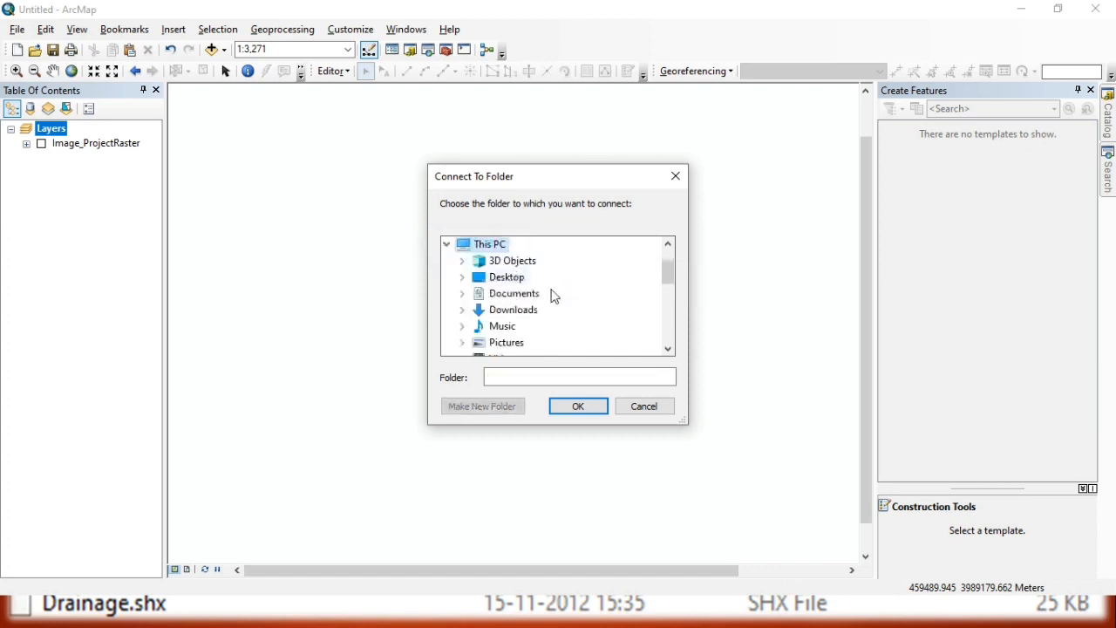
scroll(553, 296, "down", 1)
scroll(553, 301, "down", 1)
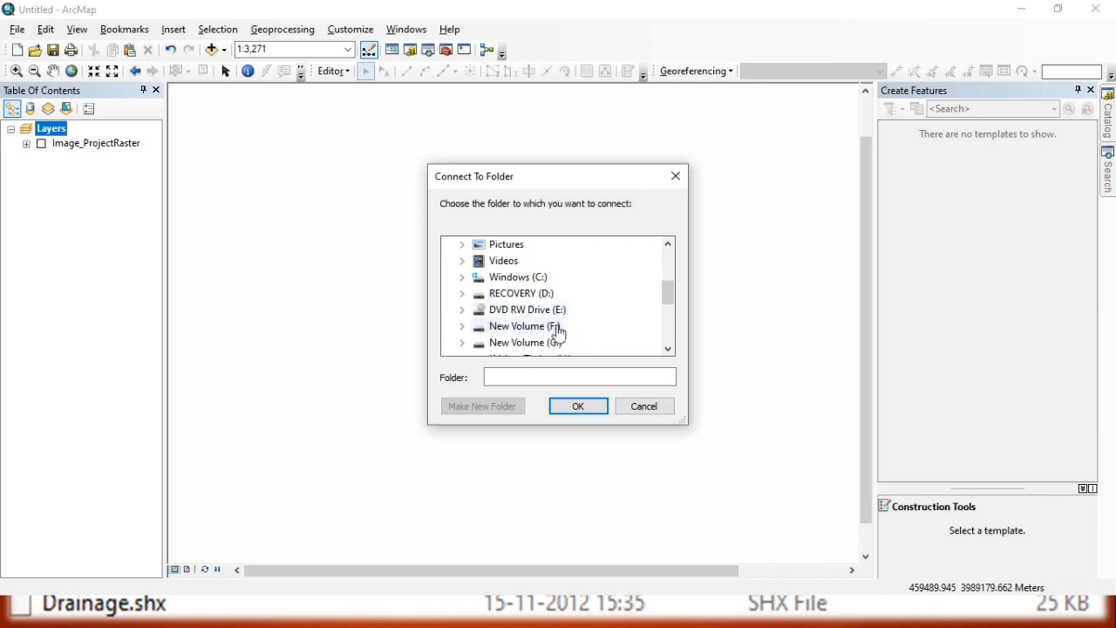
double_click(543, 327)
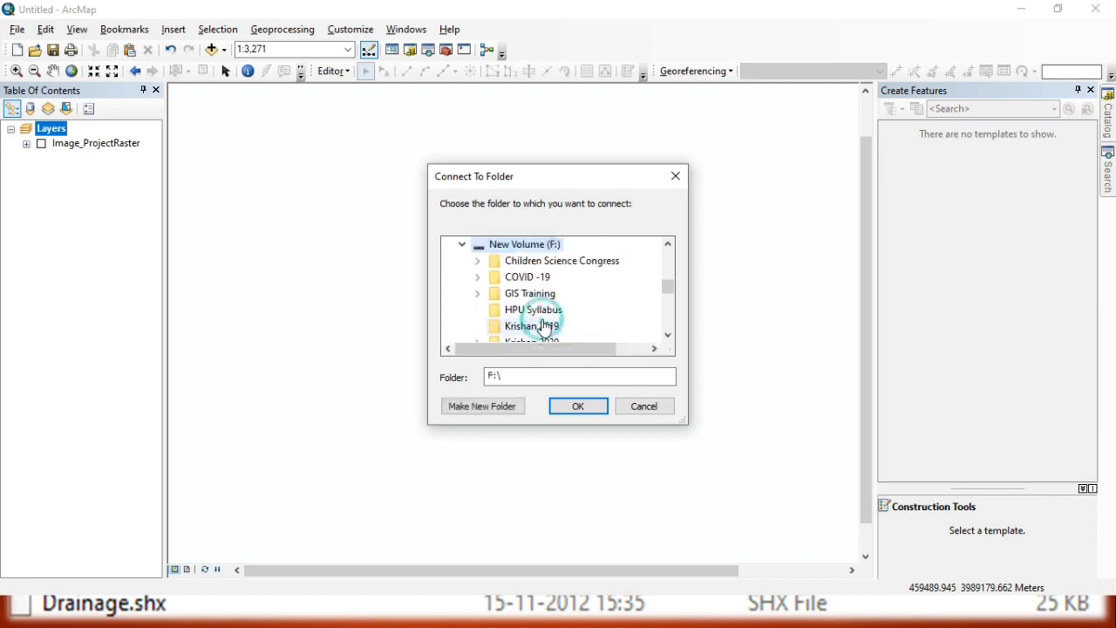
double_click(530, 293)
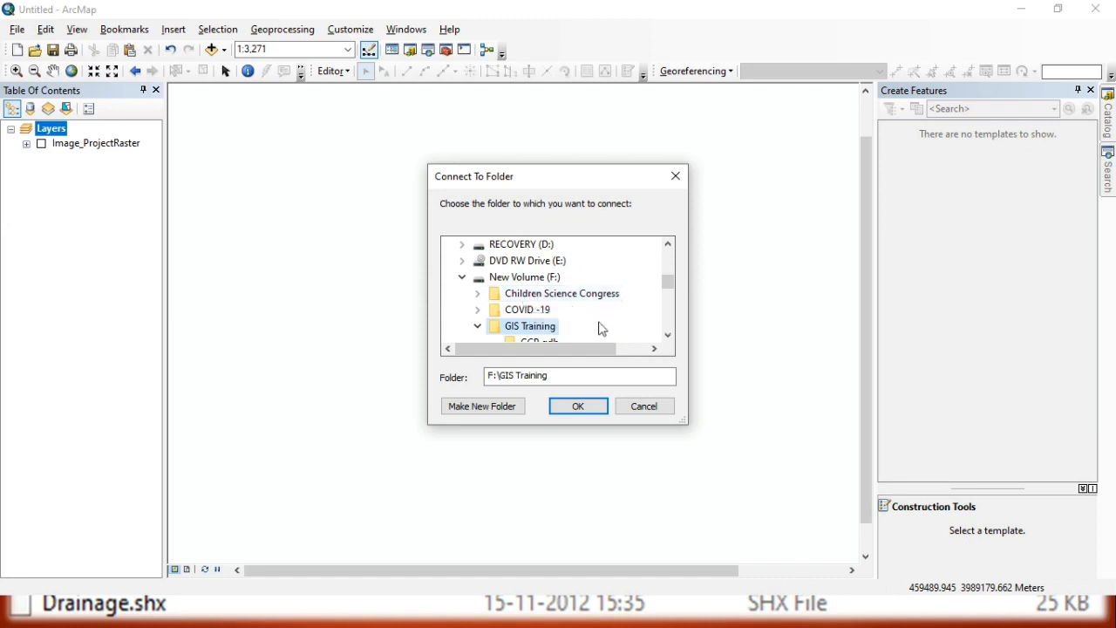
left_click(522, 326)
right_click(524, 326)
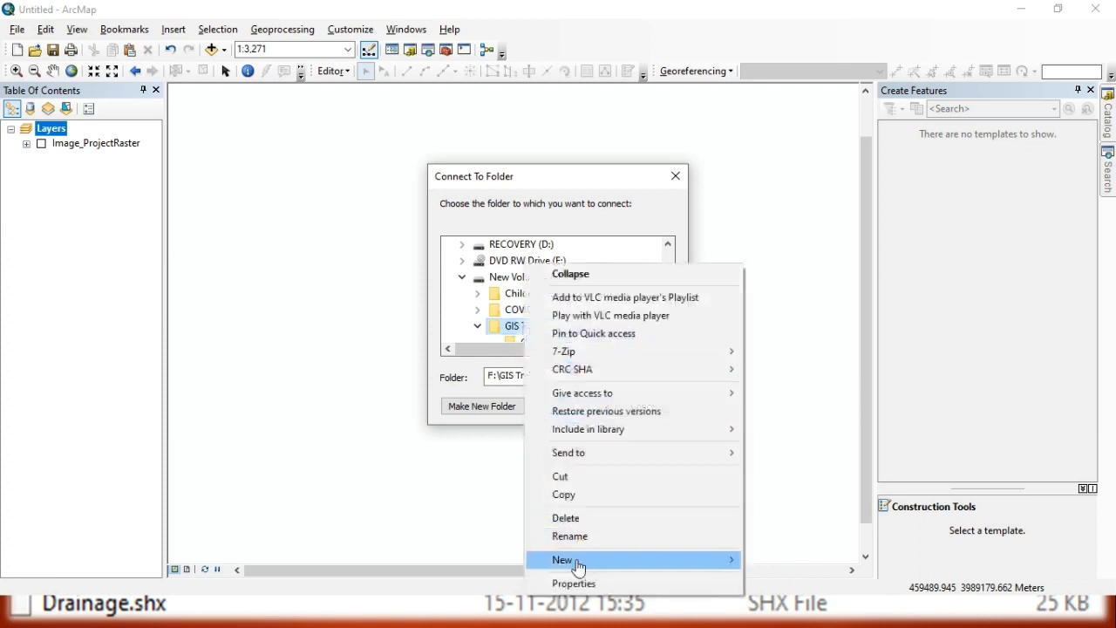
left_click(508, 182)
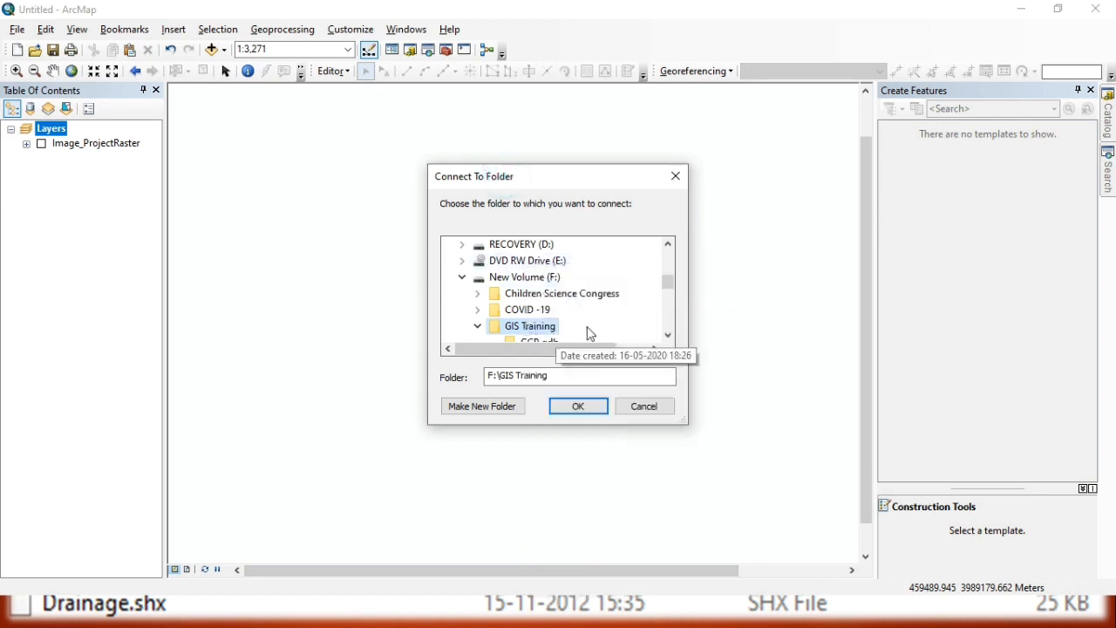
left_click(581, 410)
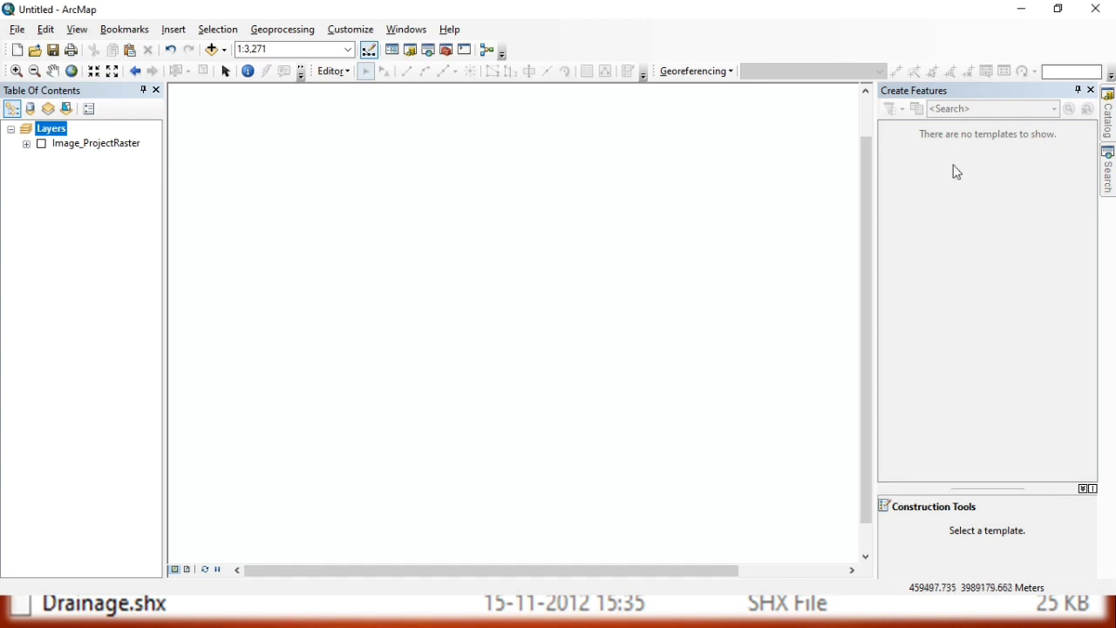
Start a new shapefile in the F:\GIS Training folder, naming it Landmark and keeping Point as its feature type.
left_click(1108, 118)
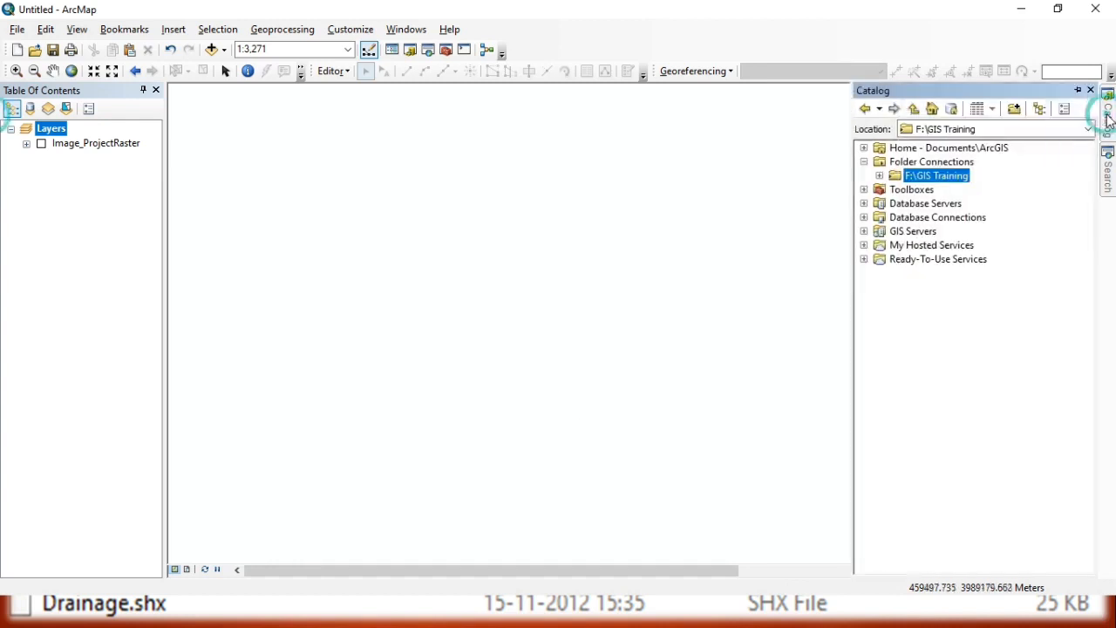
right_click(914, 184)
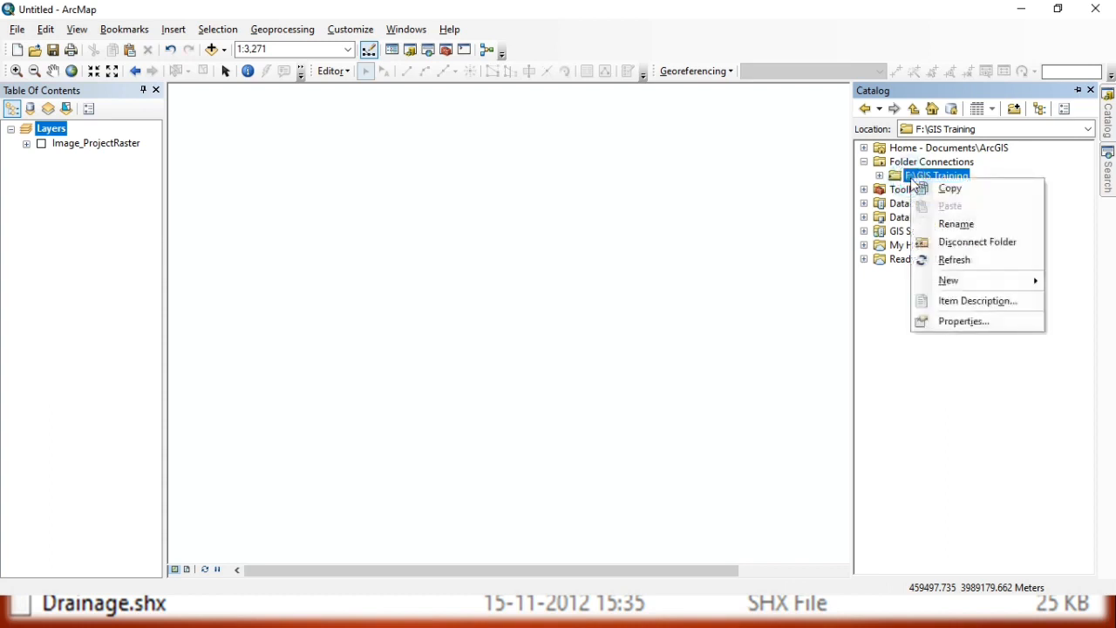
mouse_move(956, 281)
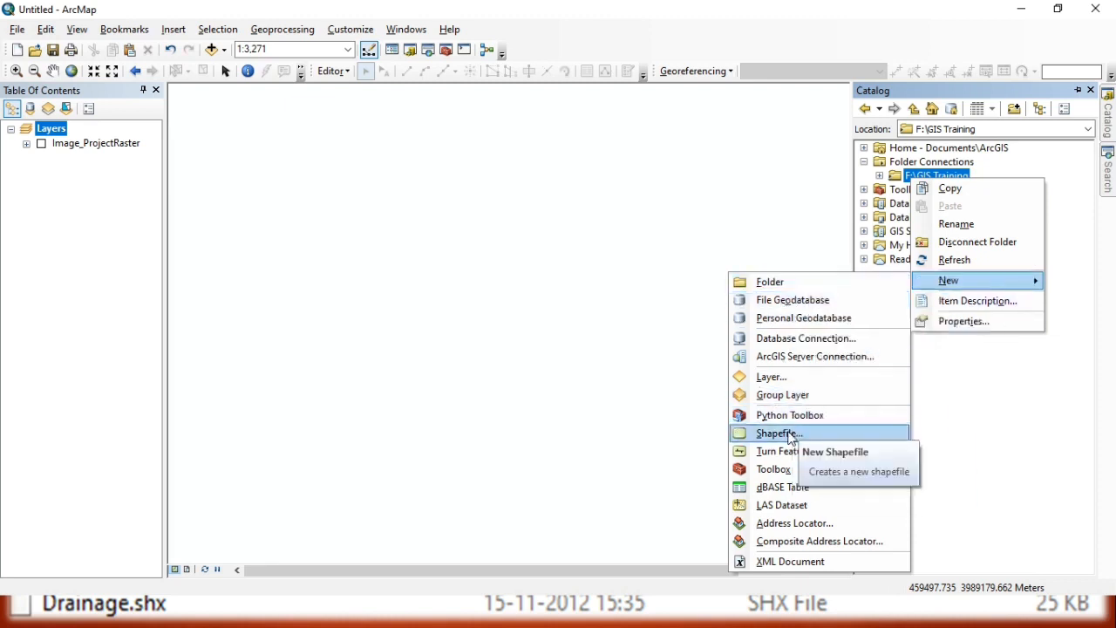
left_click(781, 434)
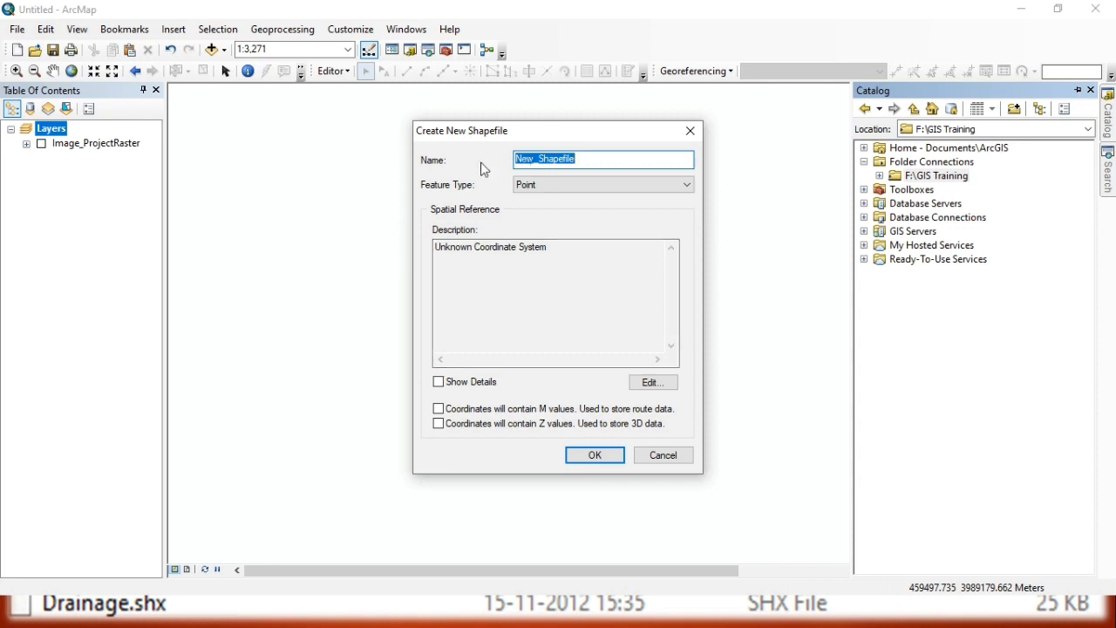
left_click(593, 162)
double_click(628, 160)
type("La")
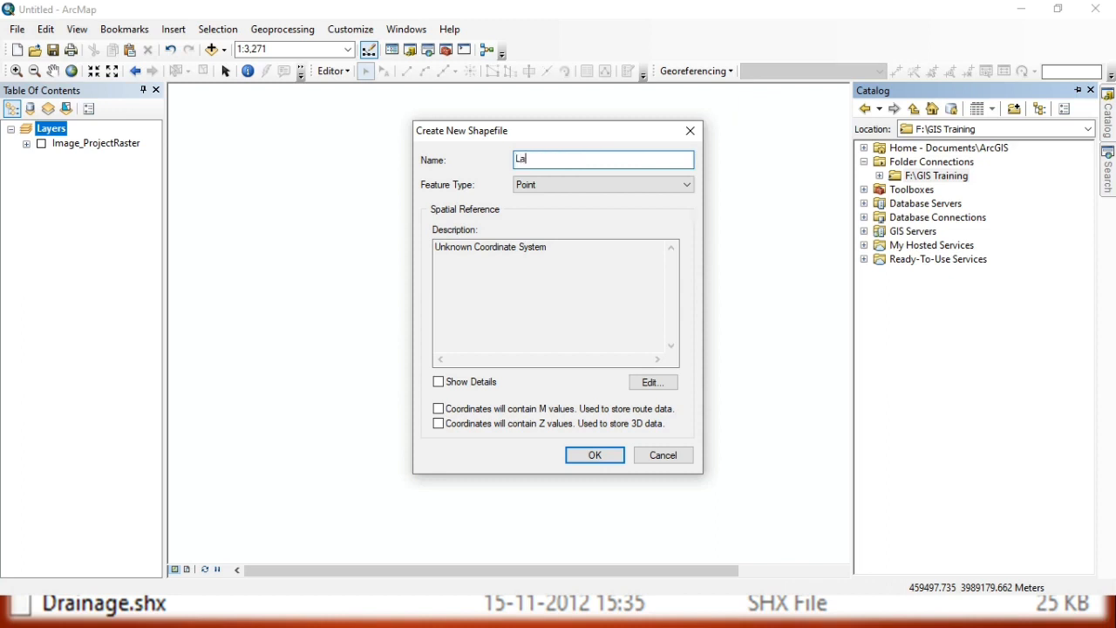
type("ndmark")
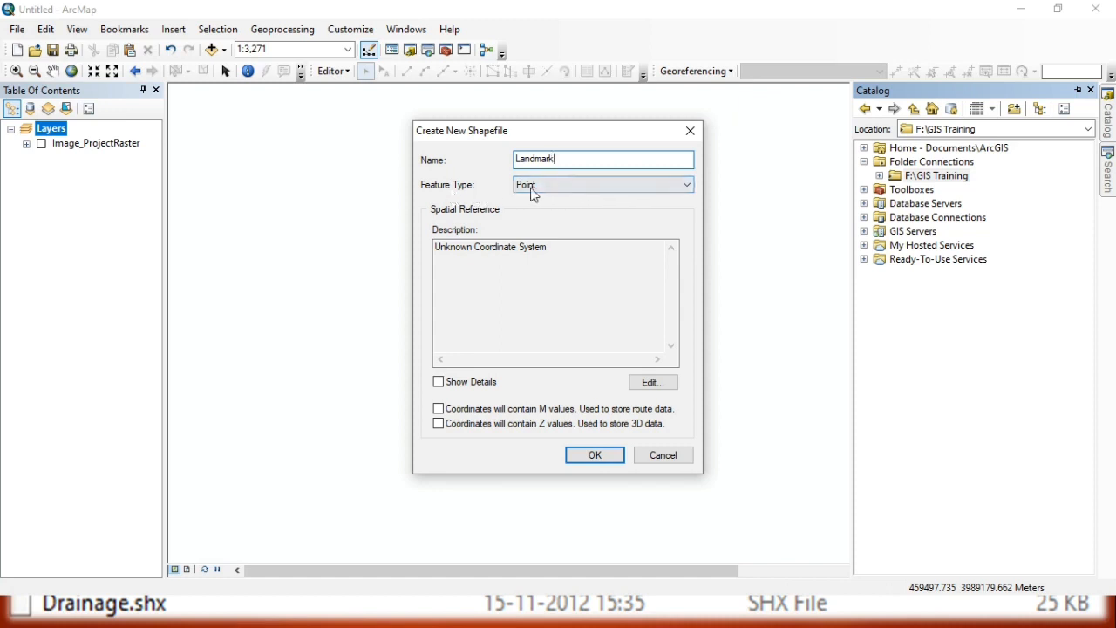
left_click(562, 187)
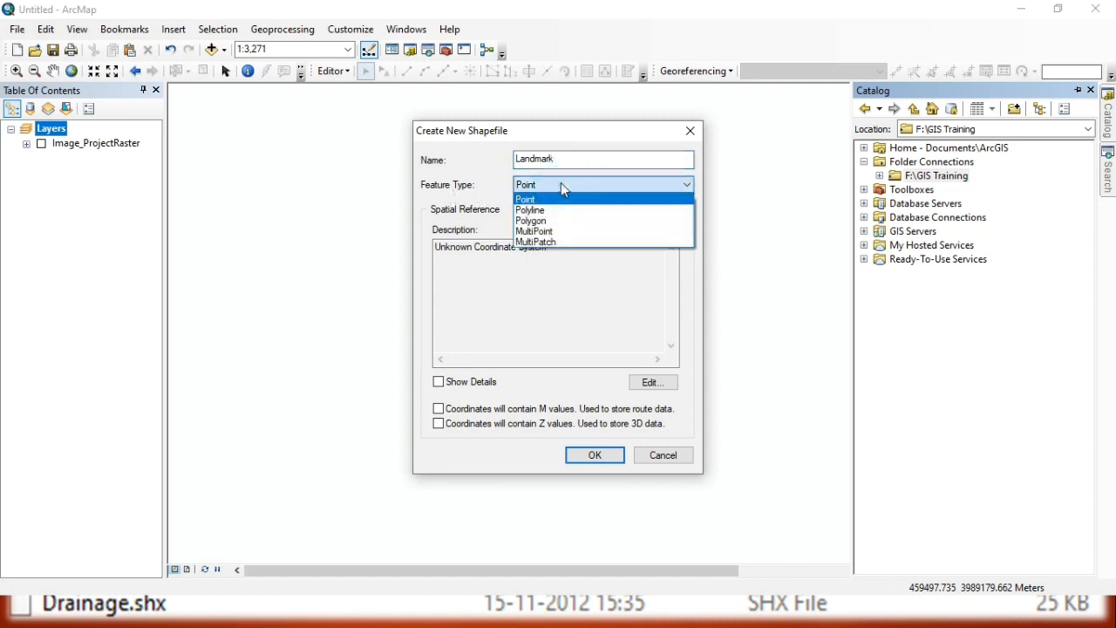
left_click(561, 183)
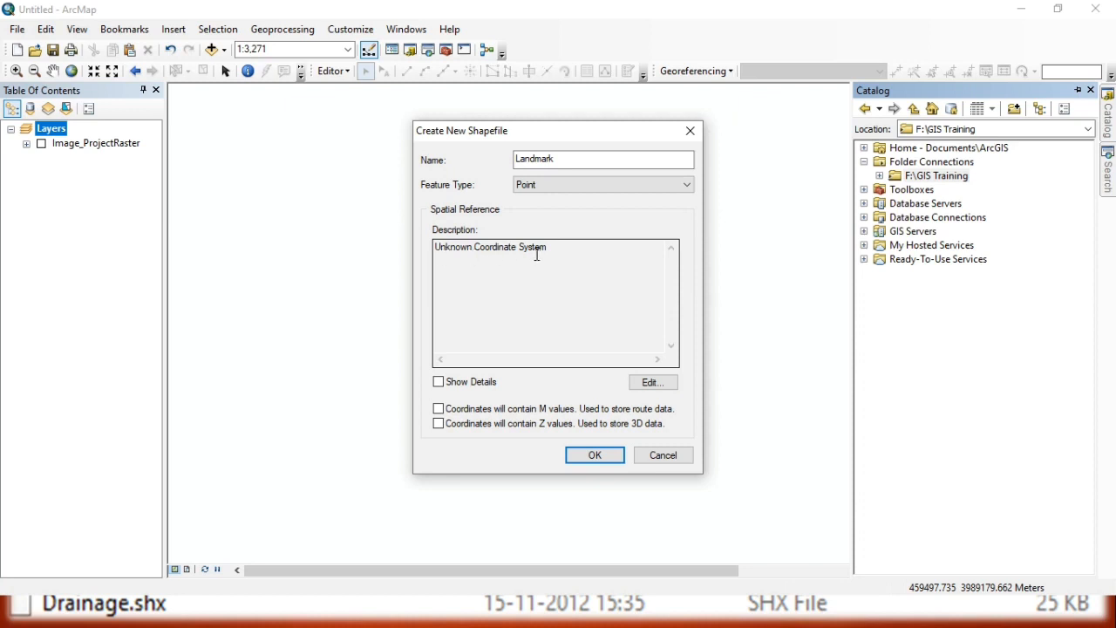
Set the new shapefile's spatial reference to the projected coordinate system WGS 1984 UTM Zone 43N, northern hemisphere.
left_click(655, 387)
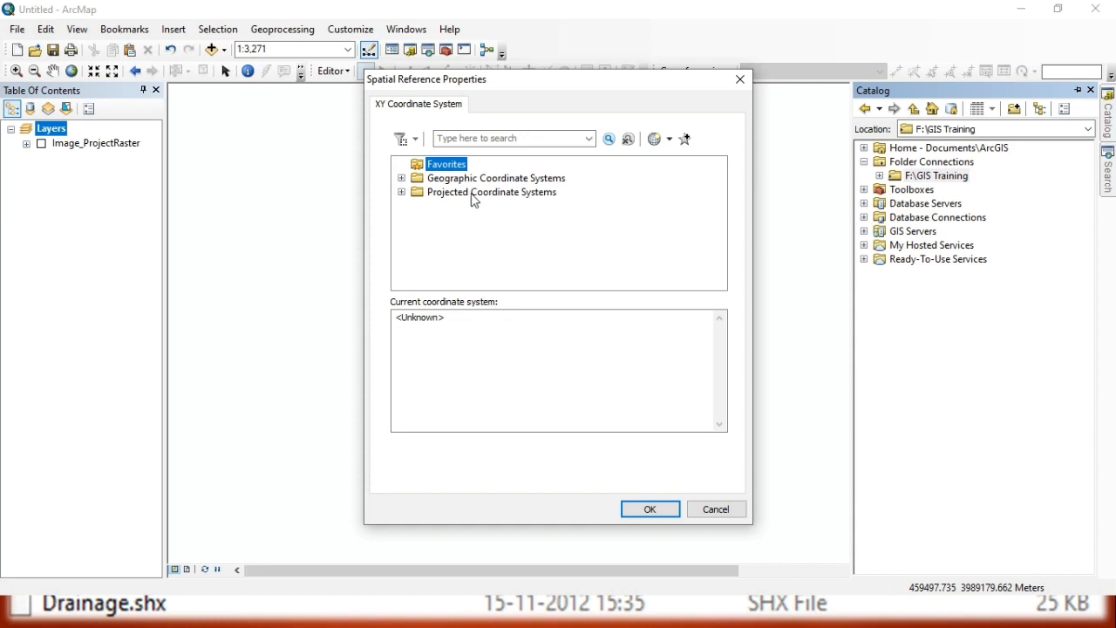
left_click(402, 192)
left_click(403, 192)
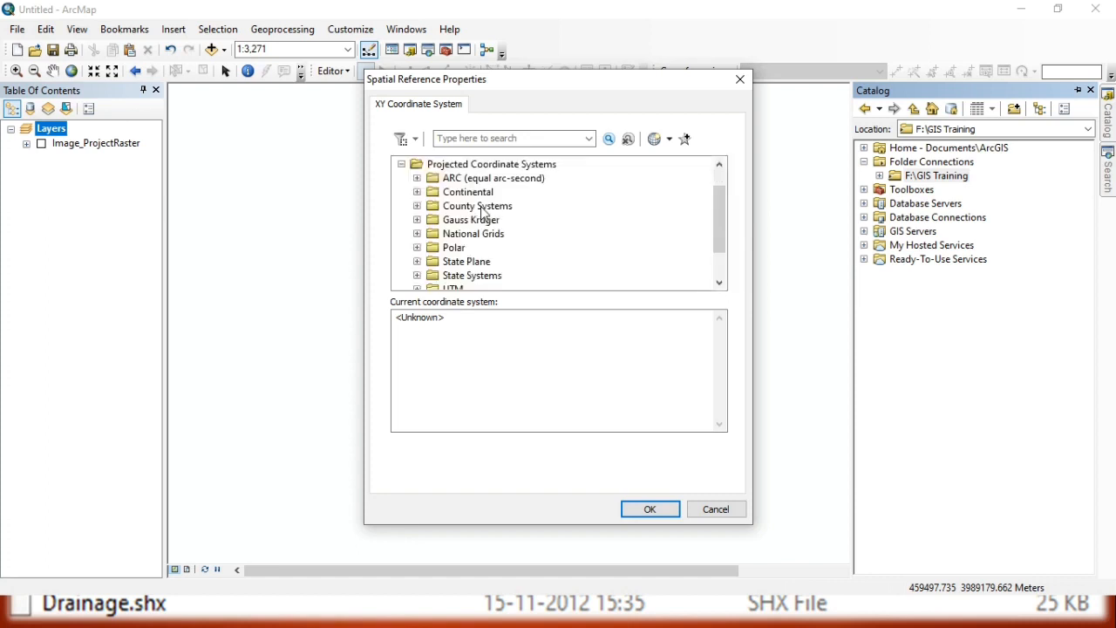
scroll(485, 214, "down", 1)
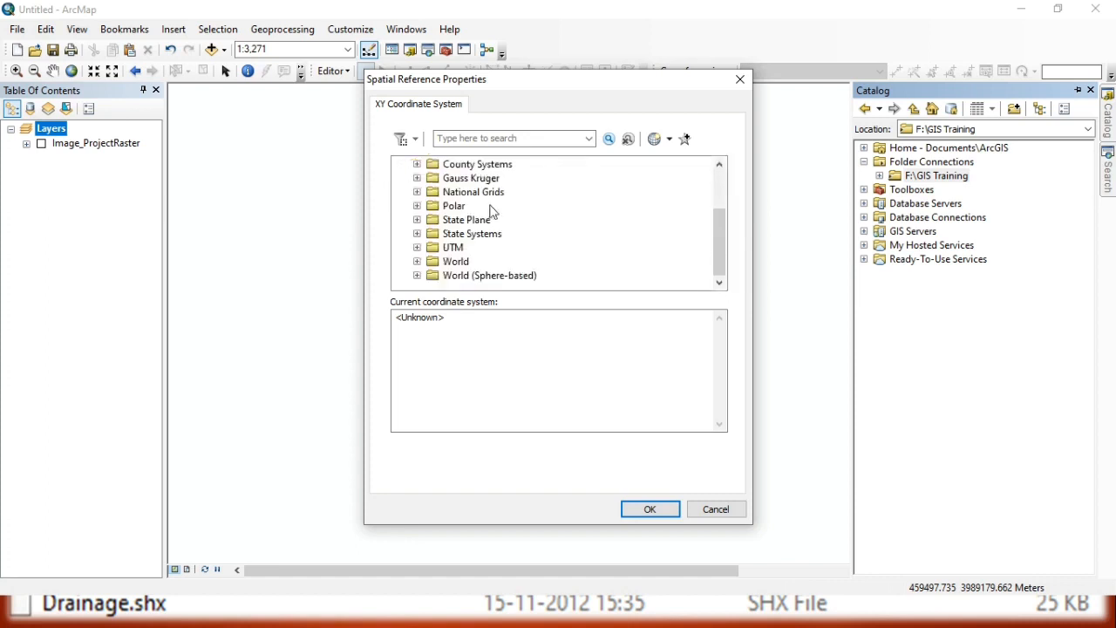
left_click(418, 249)
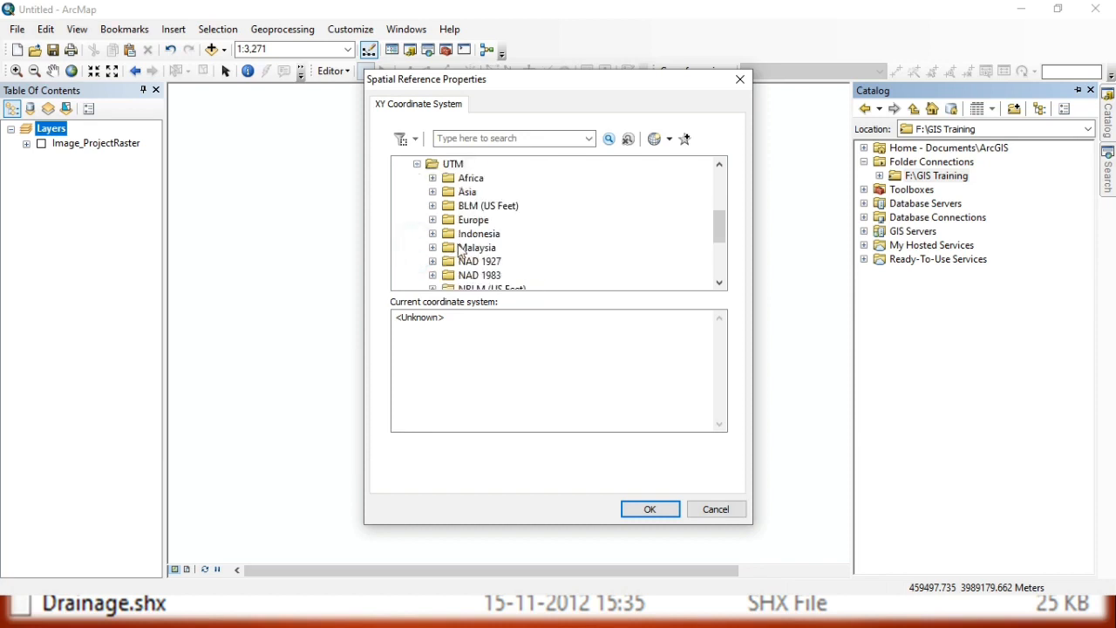
scroll(462, 253, "down", 1)
scroll(463, 253, "down", 2)
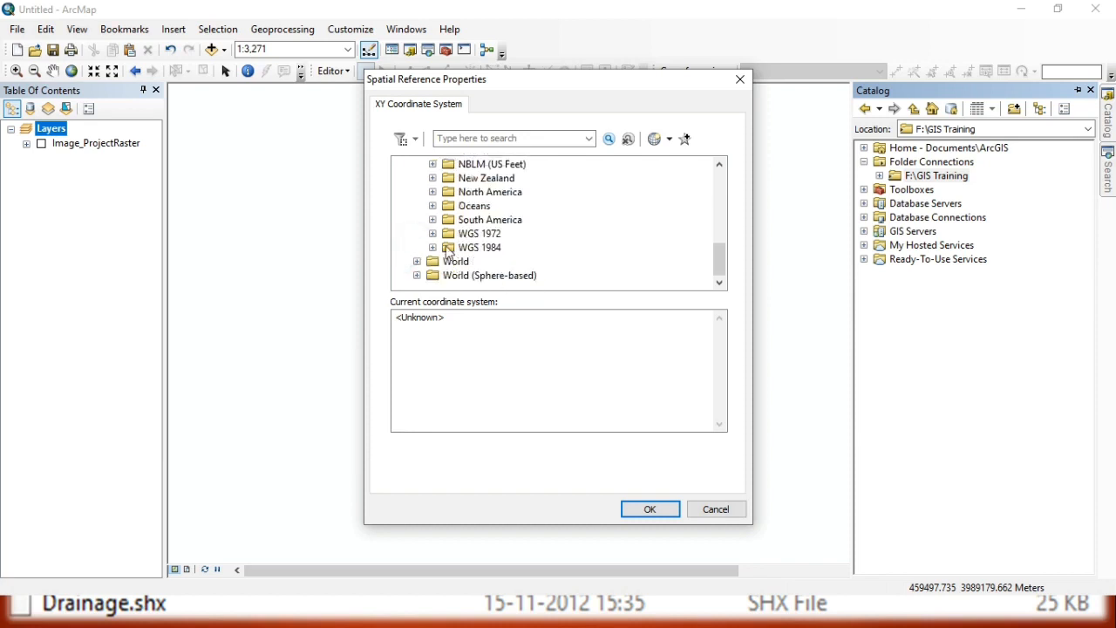
left_click(434, 248)
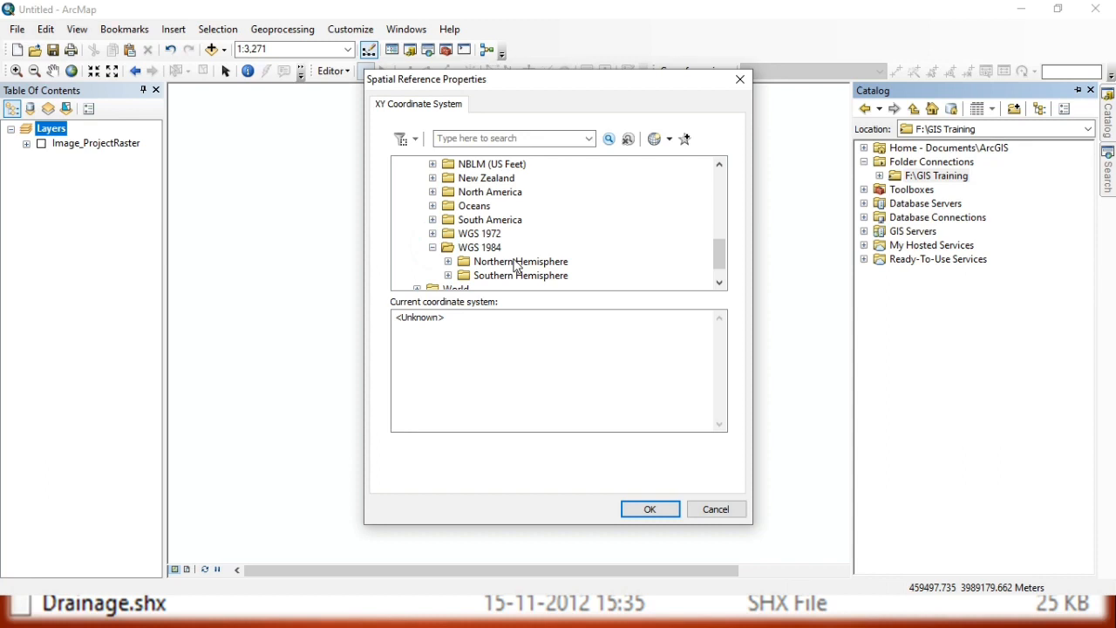
left_click(448, 262)
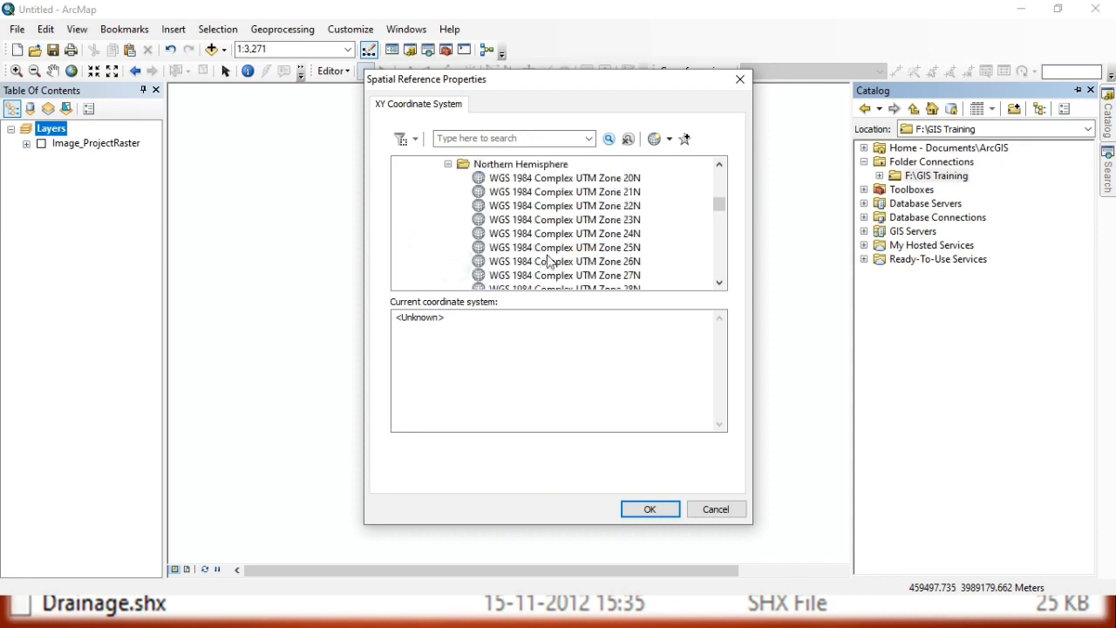
scroll(551, 261, "down", 10)
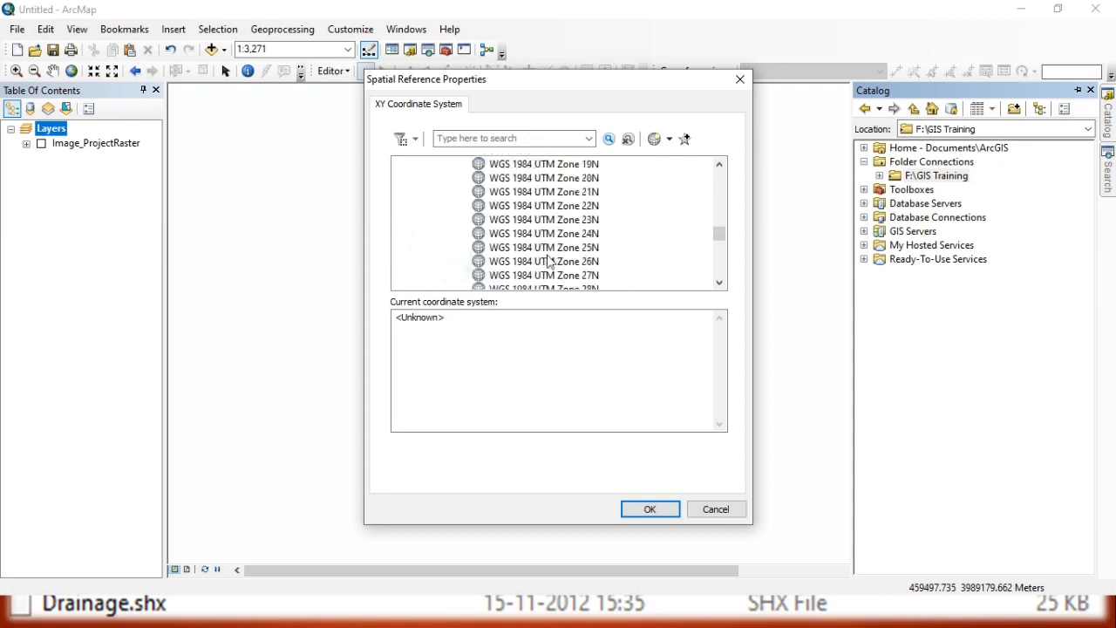
scroll(550, 262, "down", 3)
left_click(572, 248)
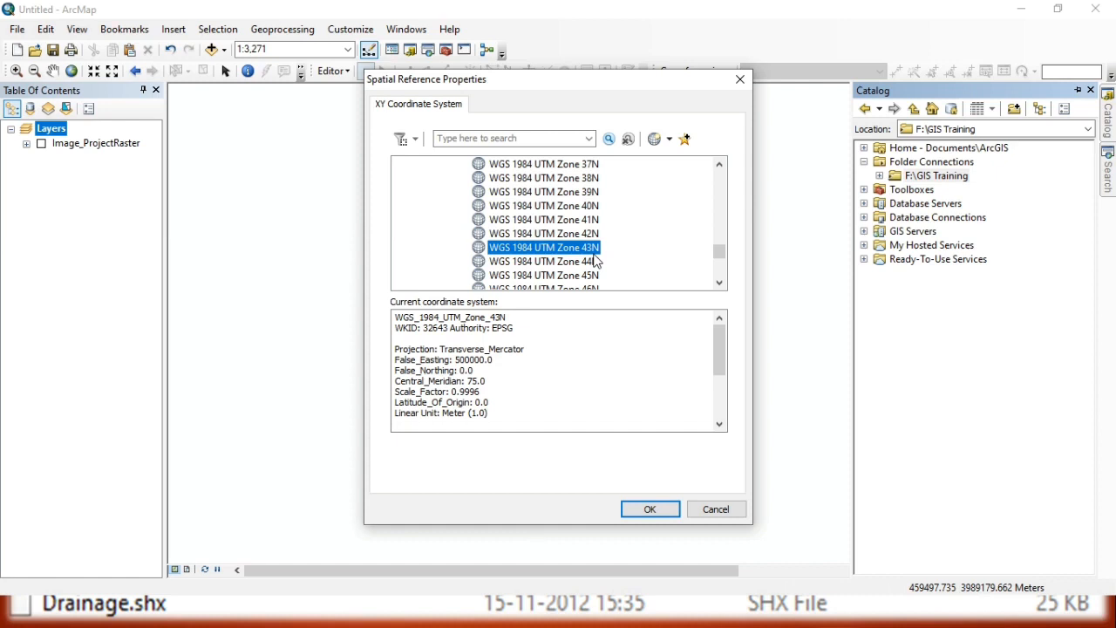
left_click(655, 511)
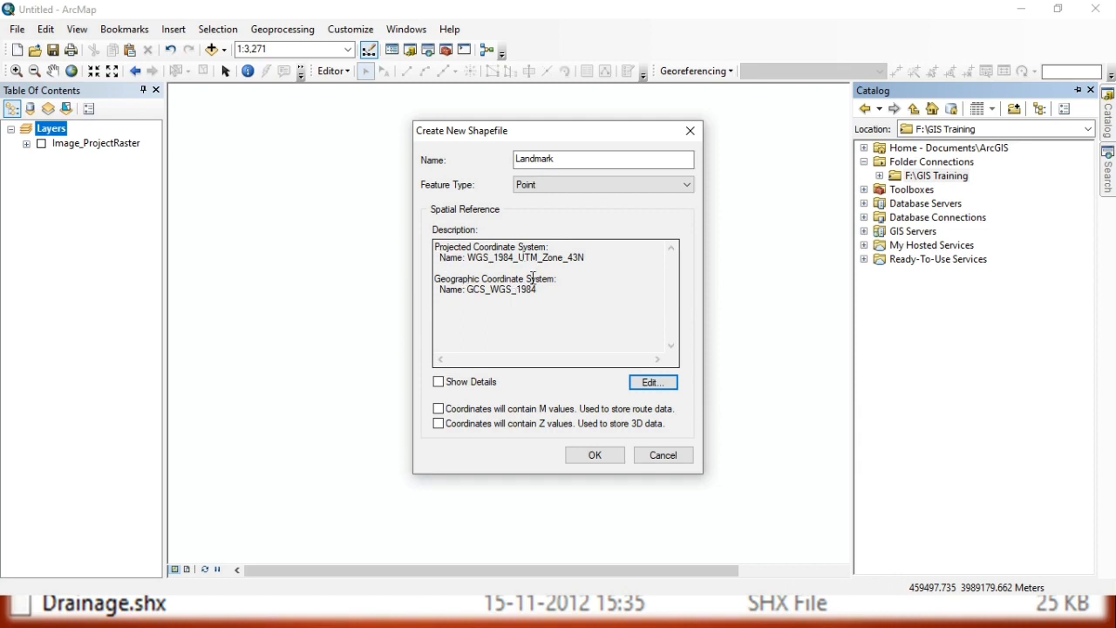
Review the geographic coordinate system in the spatial reference description and create the Landmark shapefile.
left_click_drag(458, 289, 556, 288)
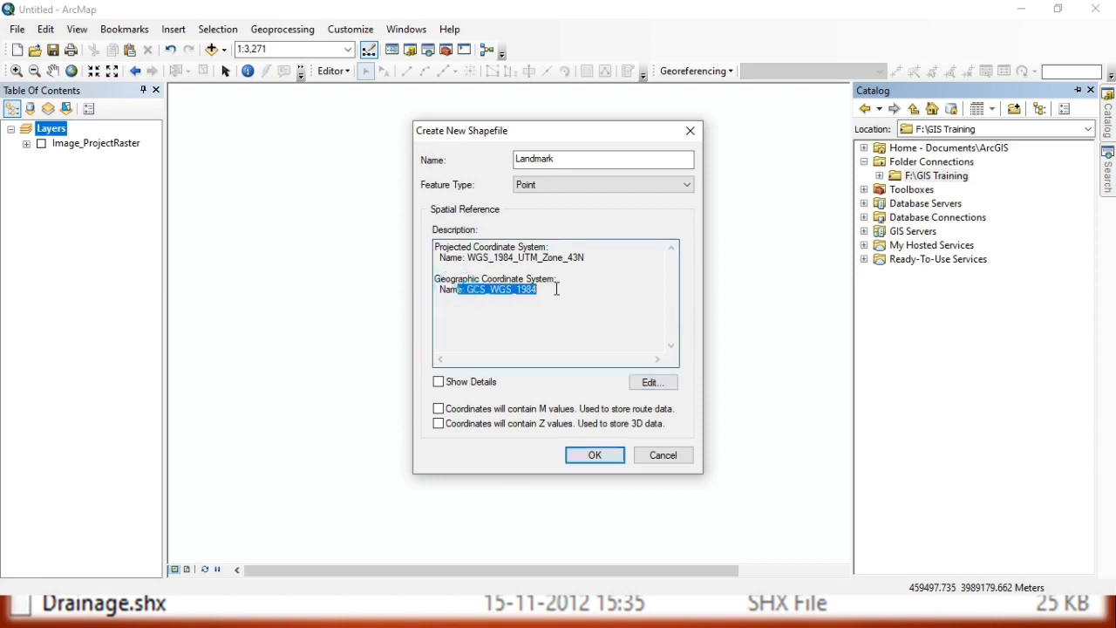
left_click(558, 301)
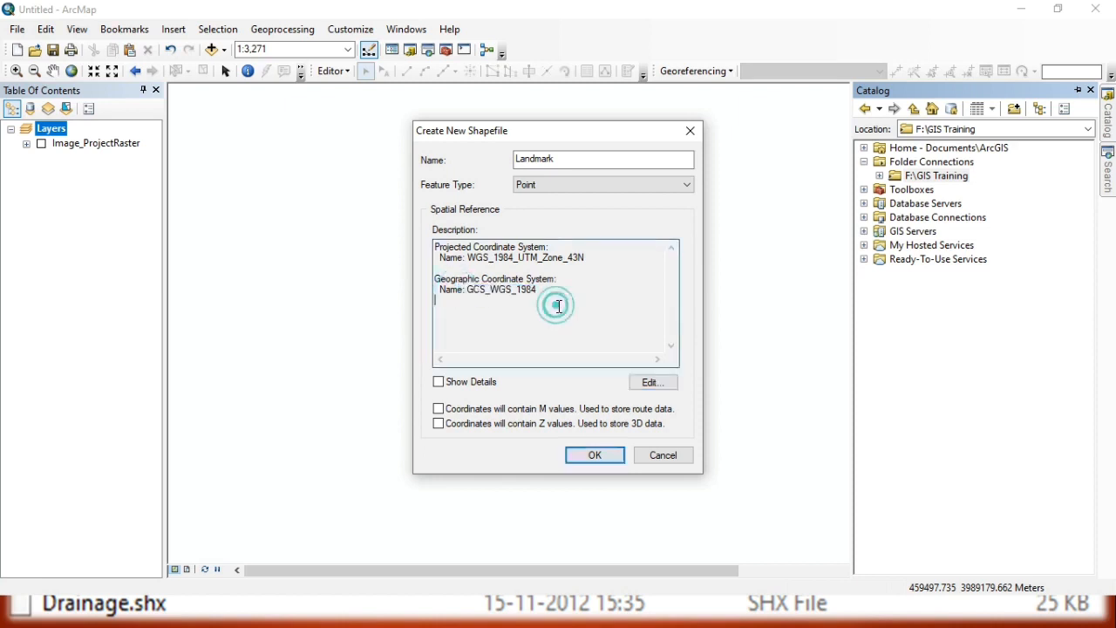
left_click(595, 459)
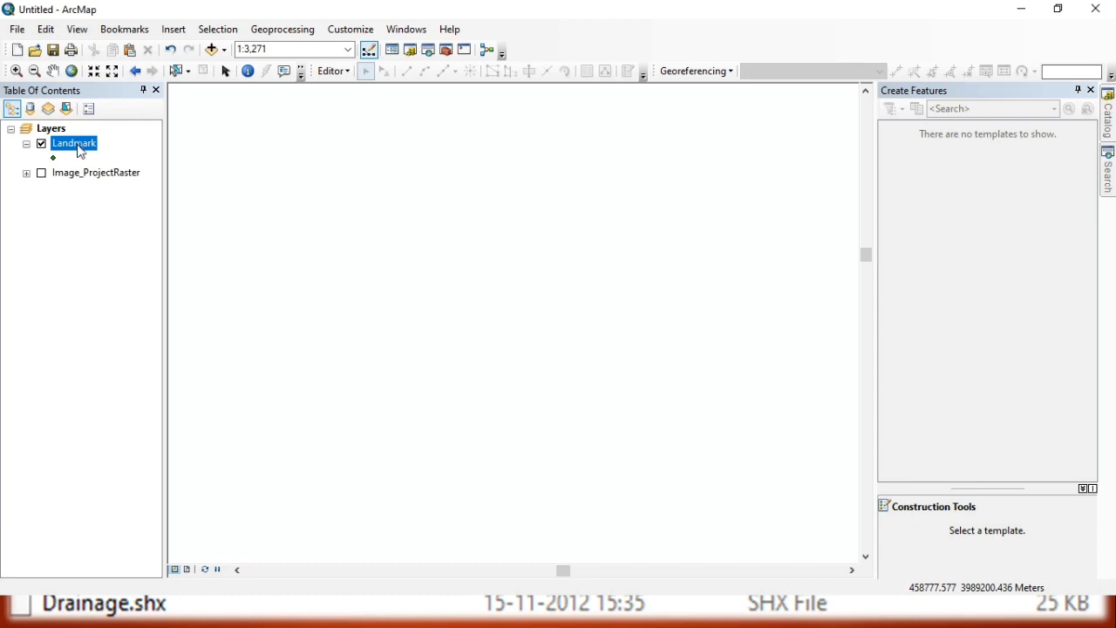
Add a Text field called Name with length 50 to the Landmark layer's attribute table.
right_click(80, 150)
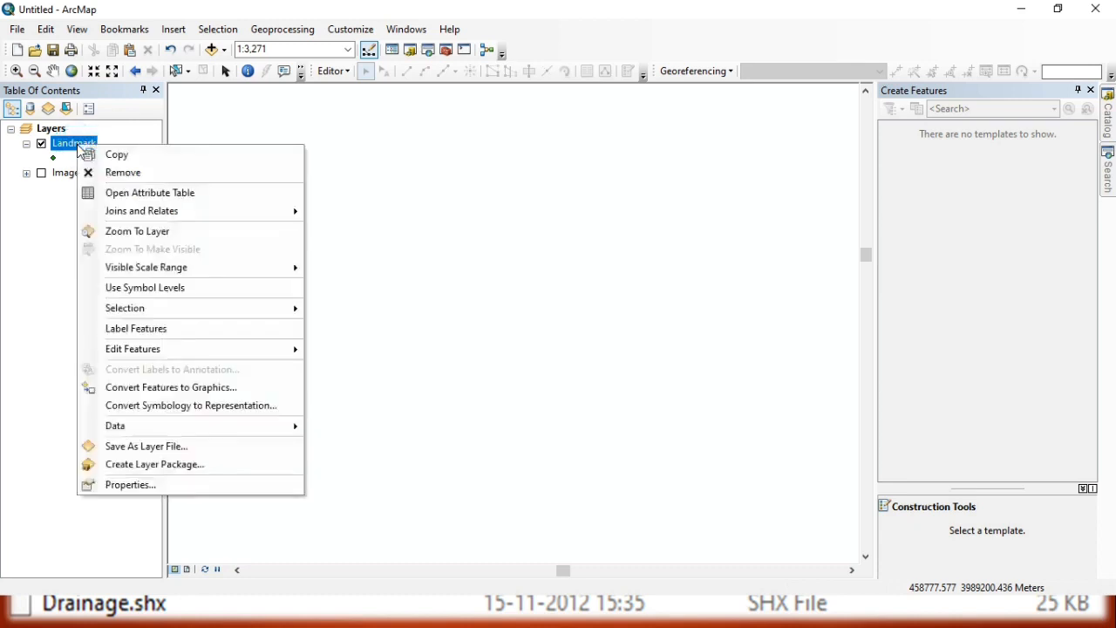
left_click(140, 195)
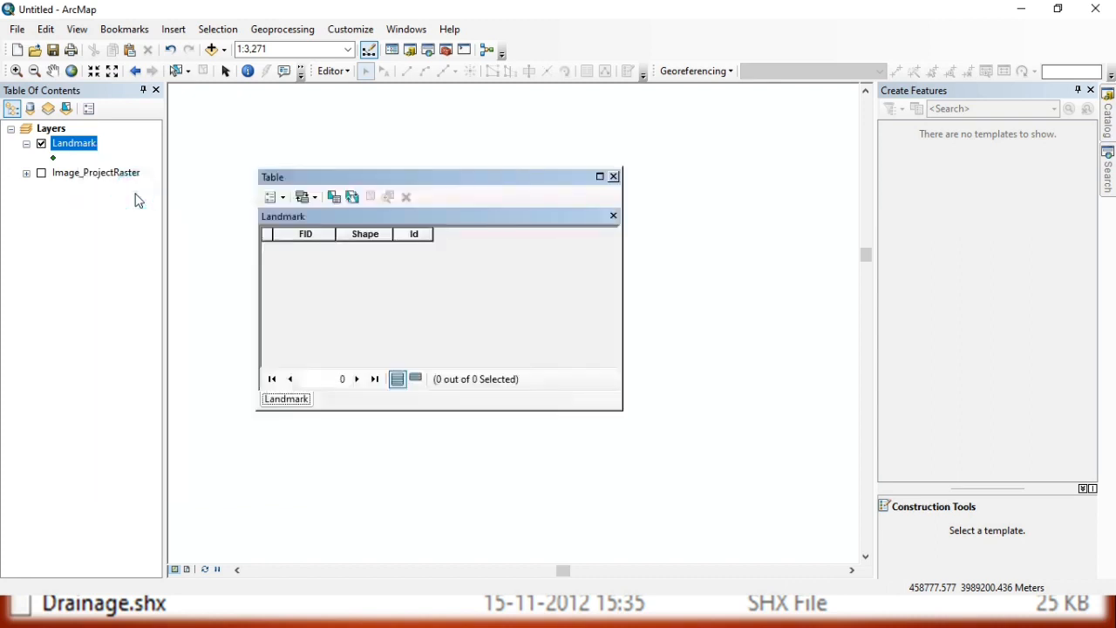
left_click(289, 205)
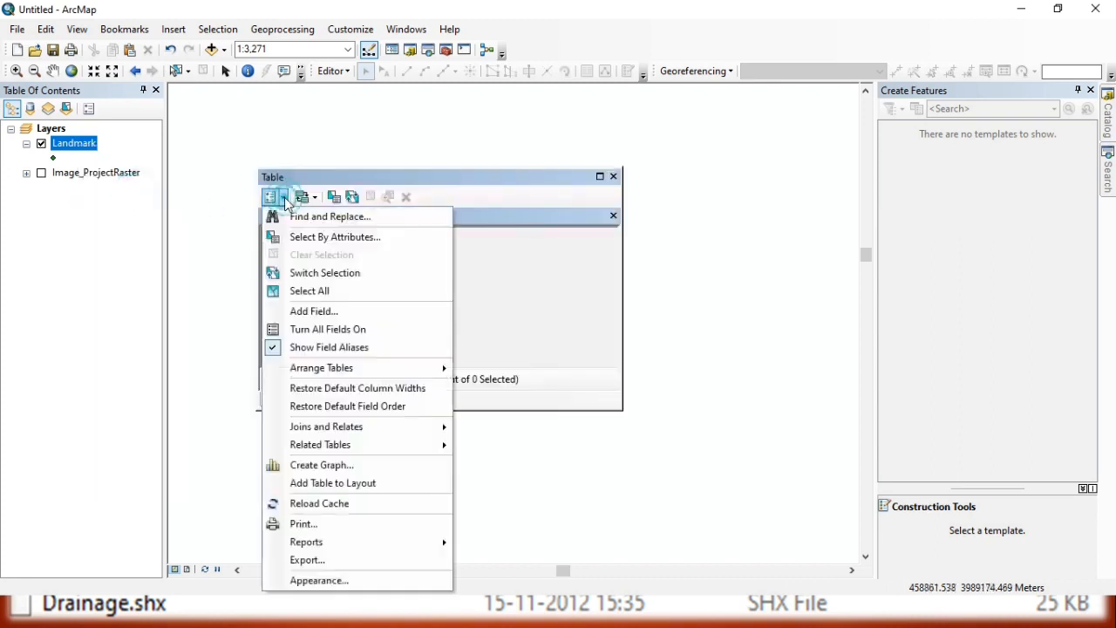
left_click(344, 321)
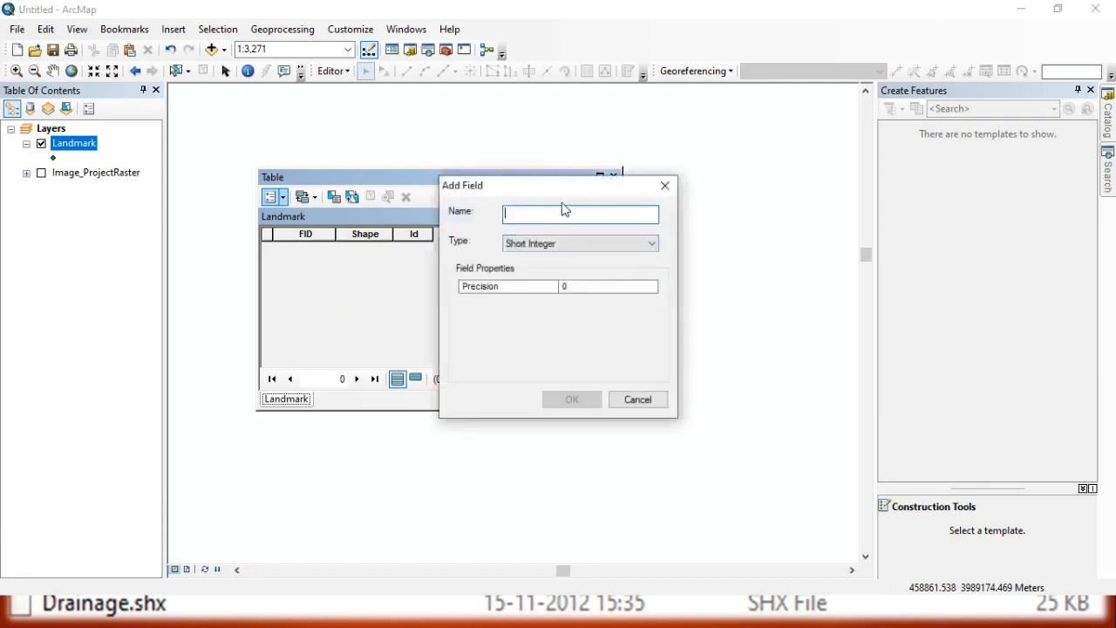
type("Name")
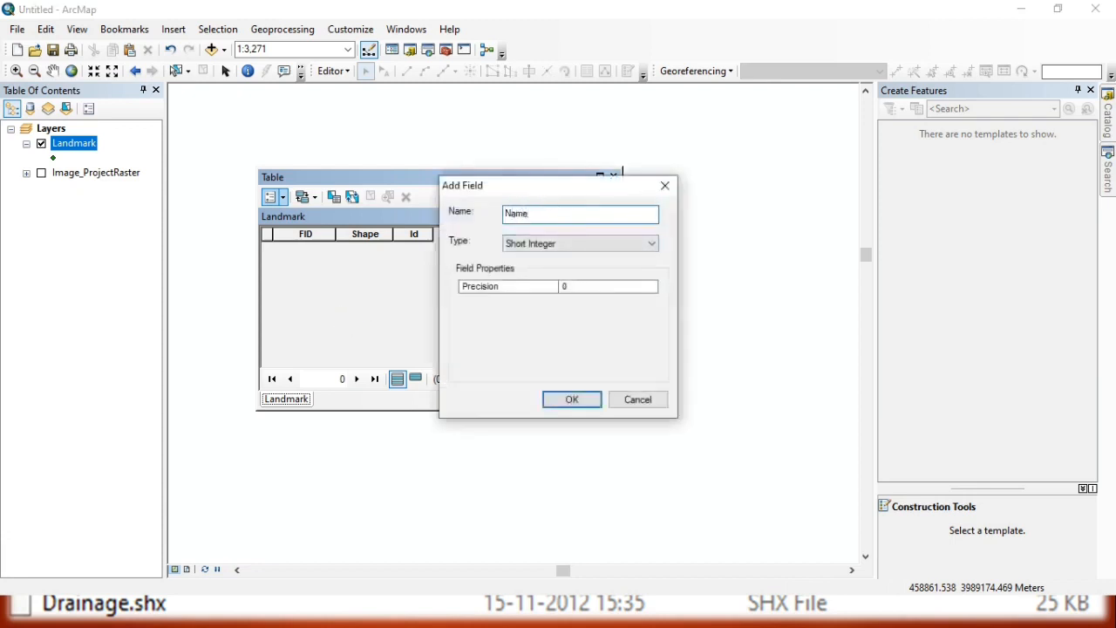
left_click(555, 244)
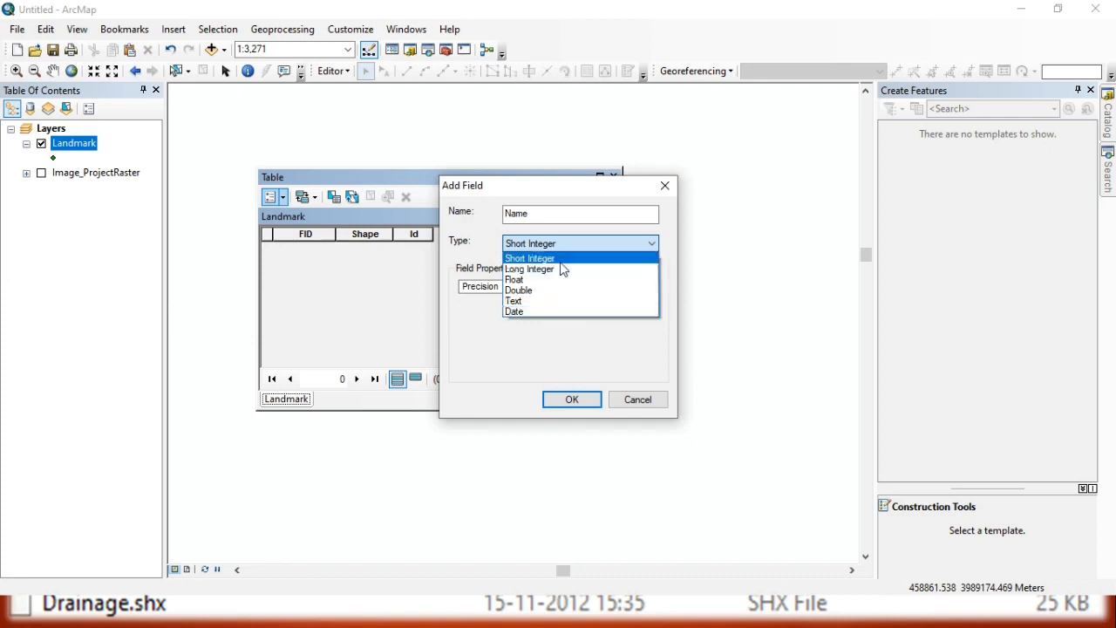
left_click(536, 301)
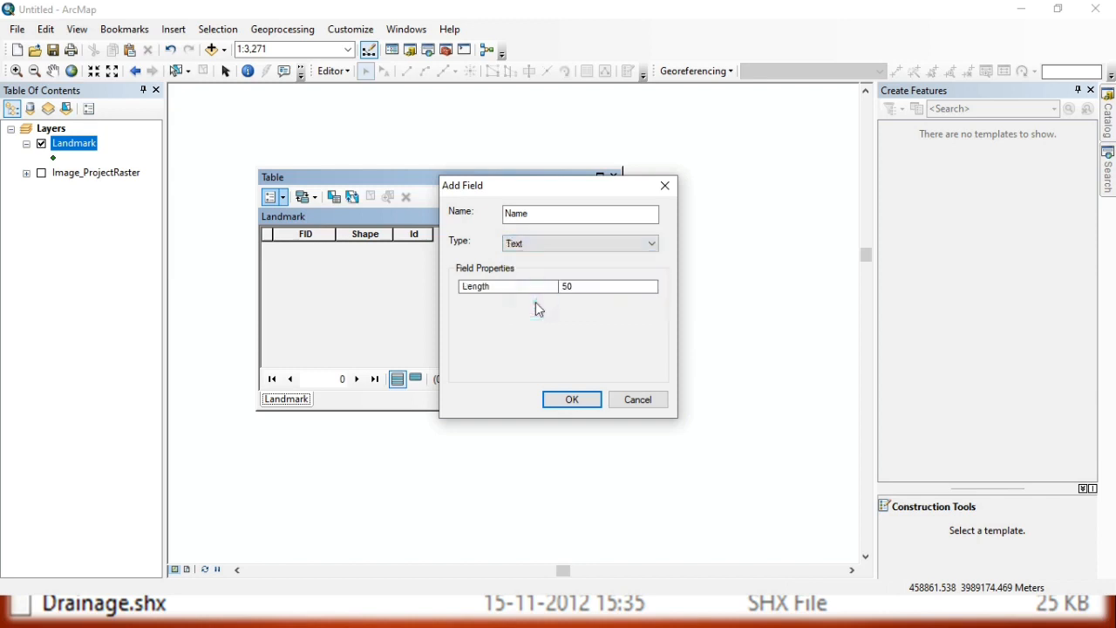
left_click(571, 401)
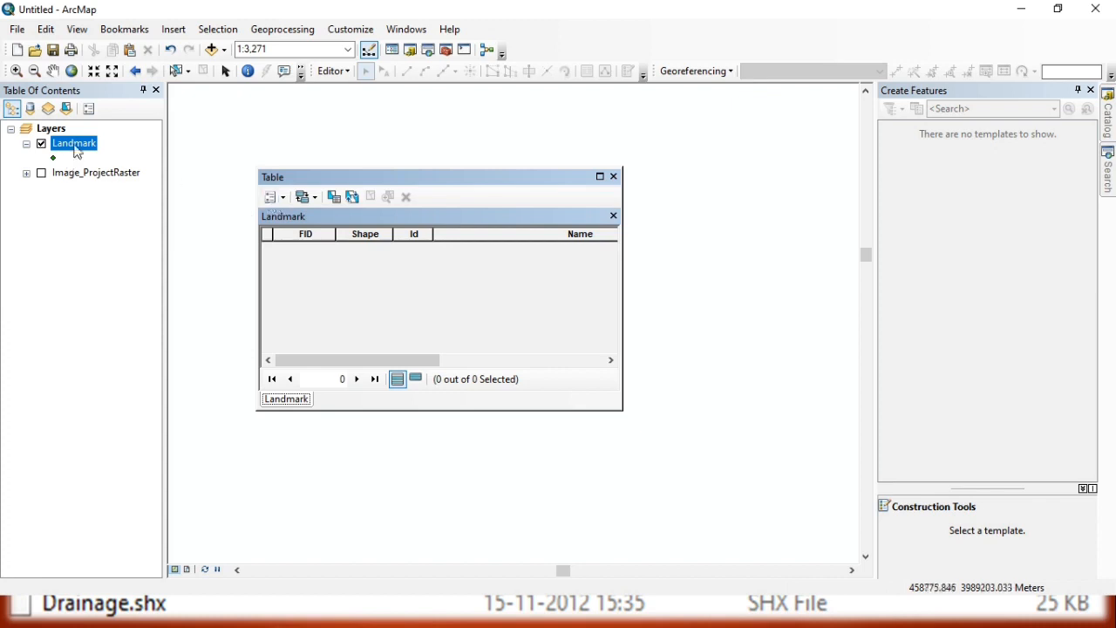
left_click(614, 176)
right_click(75, 144)
left_click(112, 194)
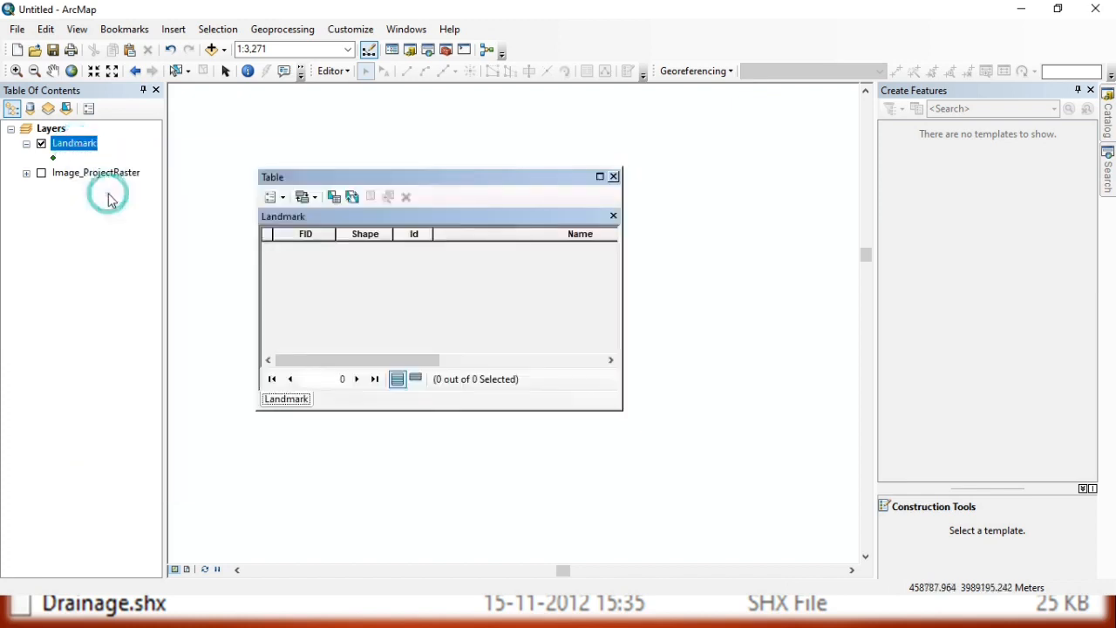
left_click(281, 200)
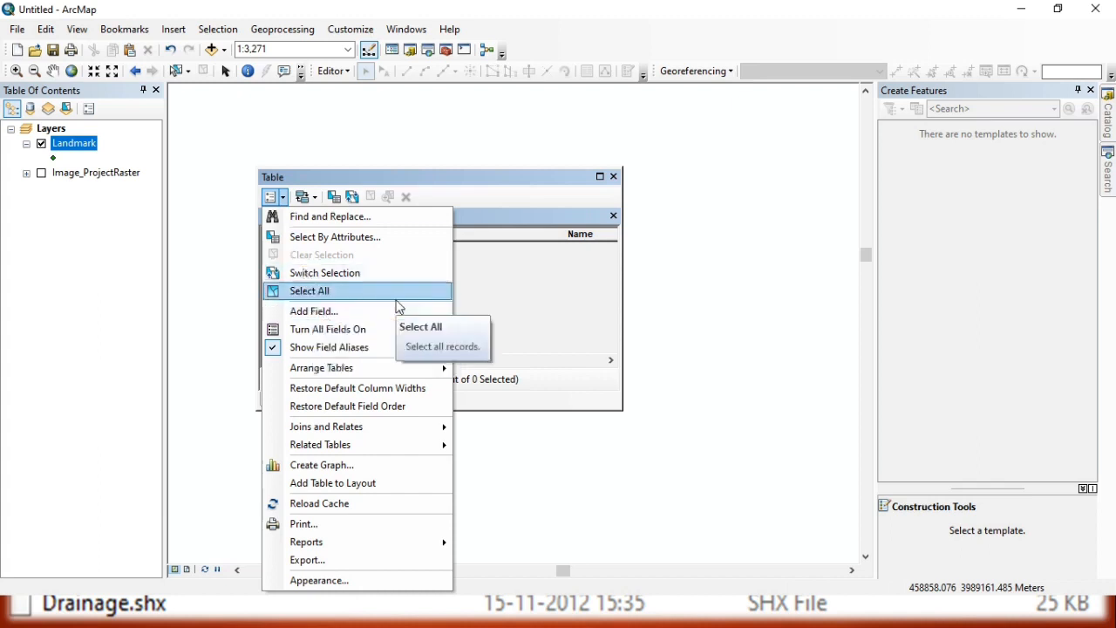
left_click(614, 177)
Add a Remarks field with the Text data type in the shapefile properties of Landmark.shp from the catalog.
left_click(1109, 117)
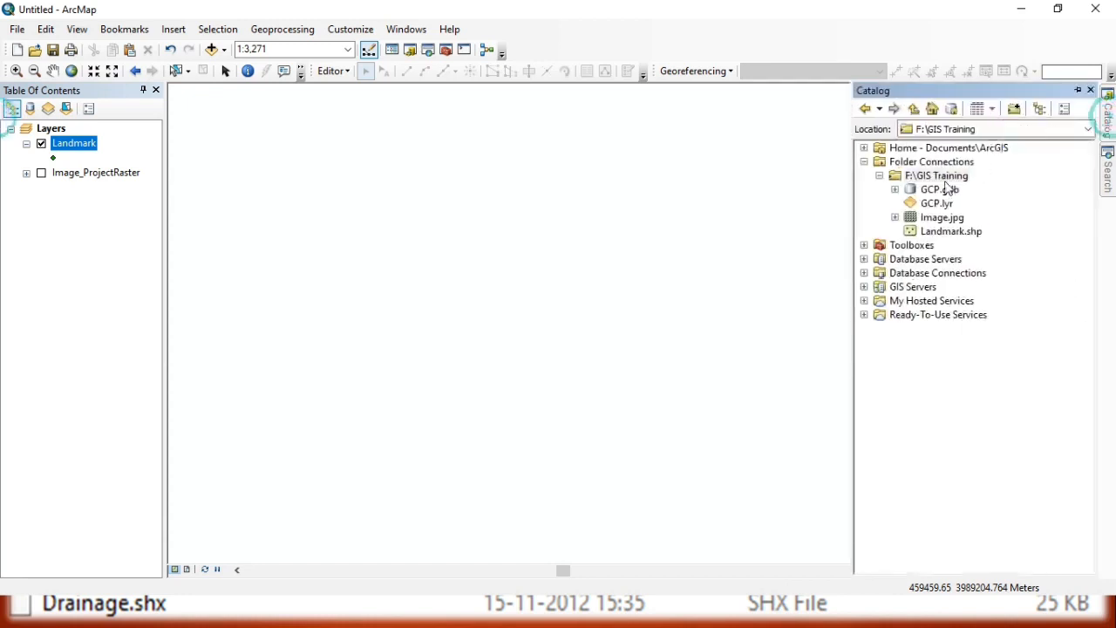
right_click(916, 234)
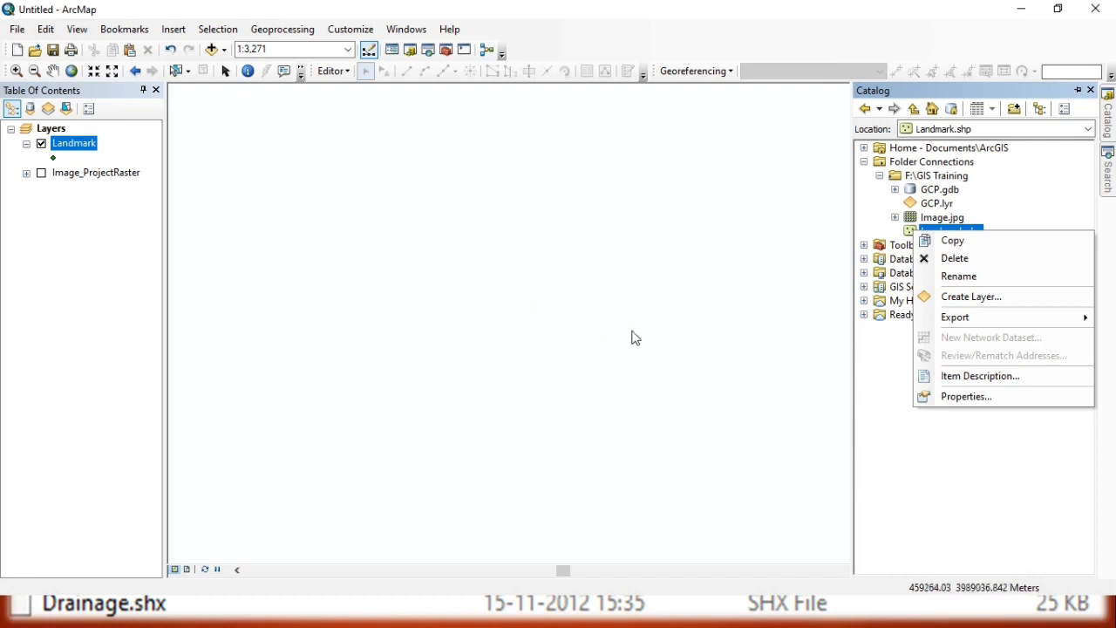
left_click(967, 399)
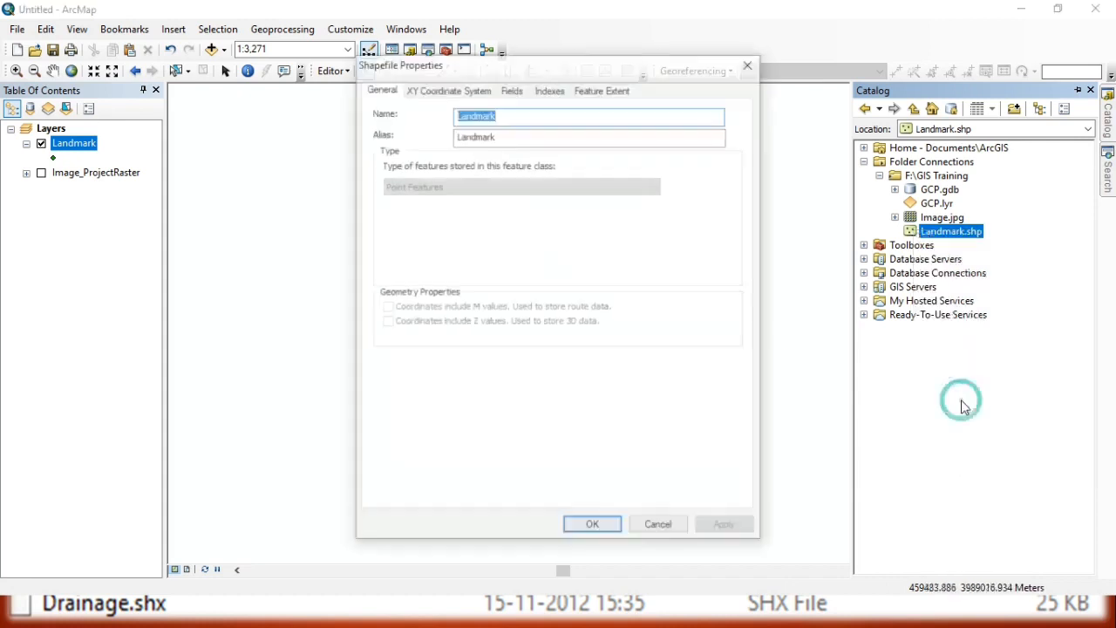
left_click(514, 87)
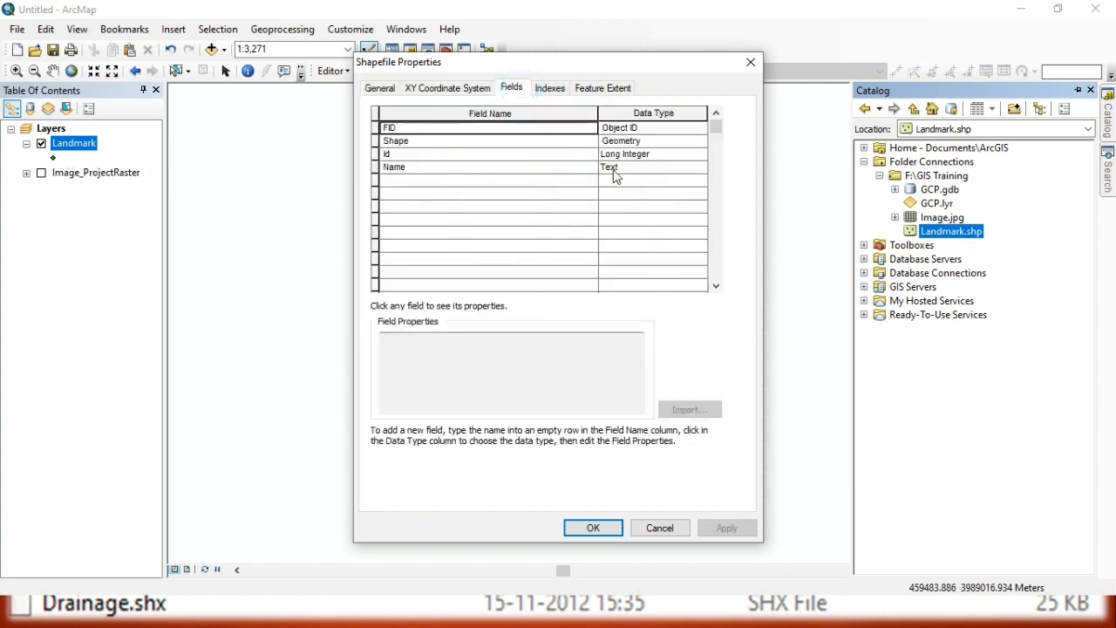
left_click(411, 183)
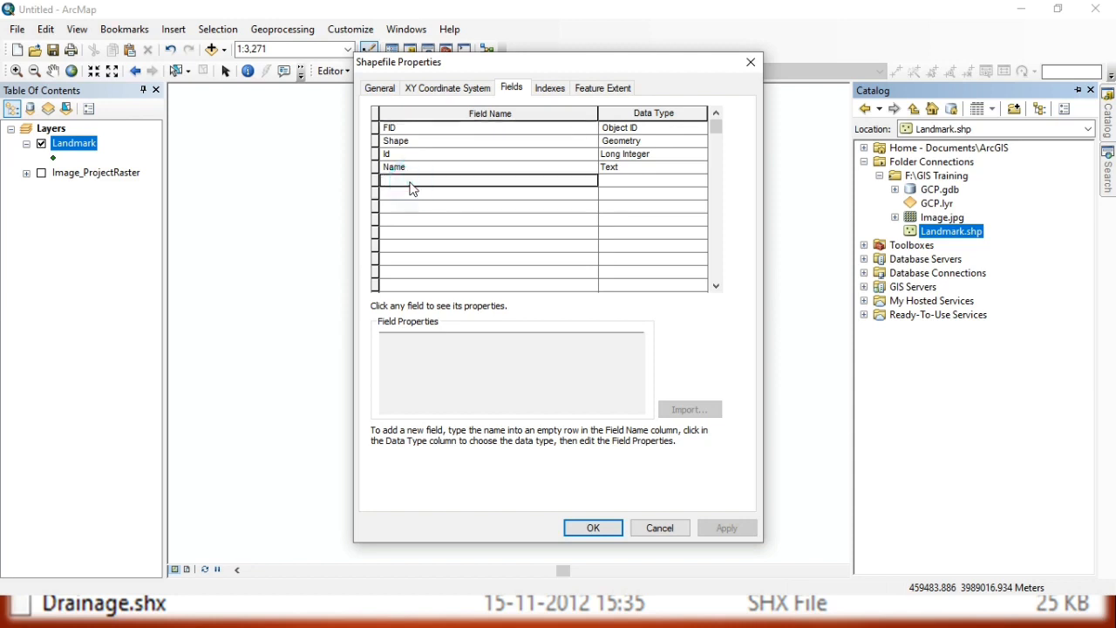
type("Rema")
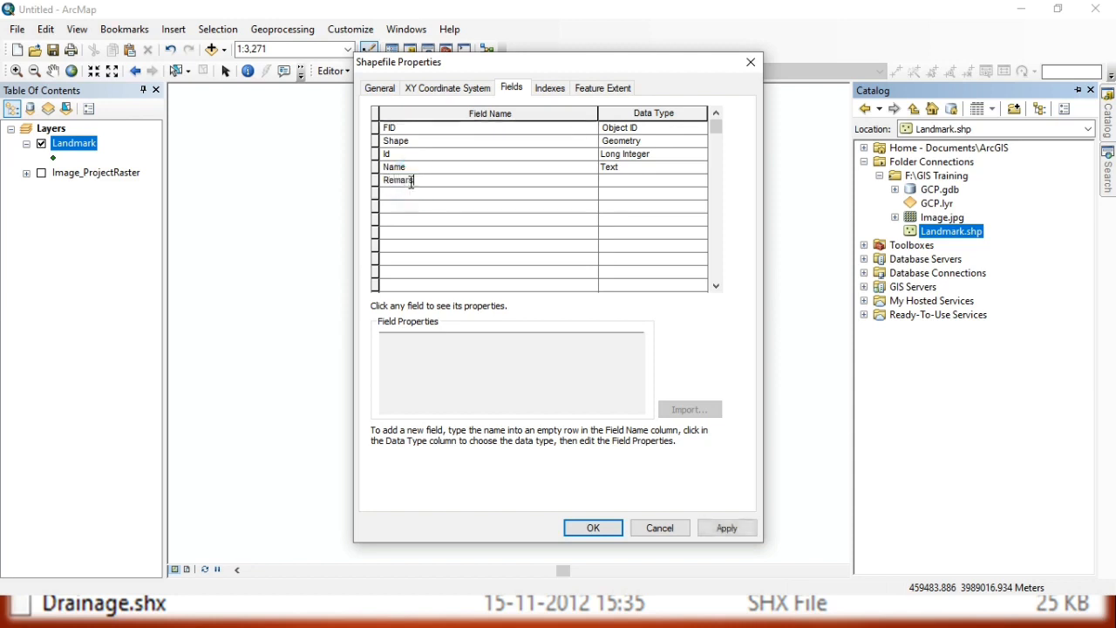
type("rks")
left_click(629, 185)
left_click(632, 187)
left_click(631, 184)
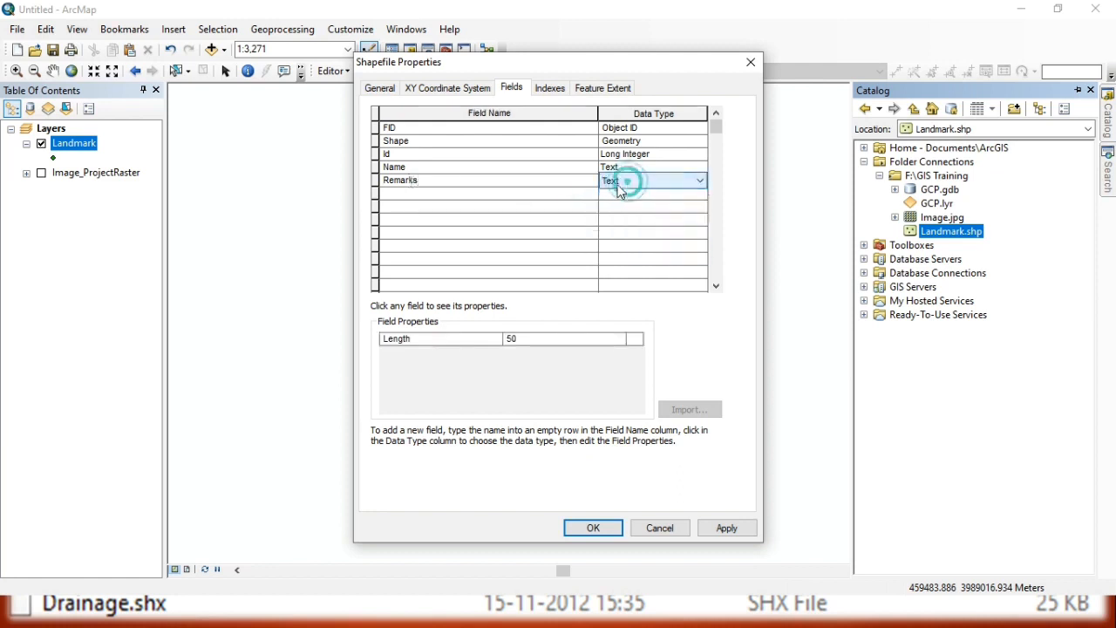
Add a UID field with the Short Integer data type to Landmark.shp and accept the shapefile properties.
left_click(444, 197)
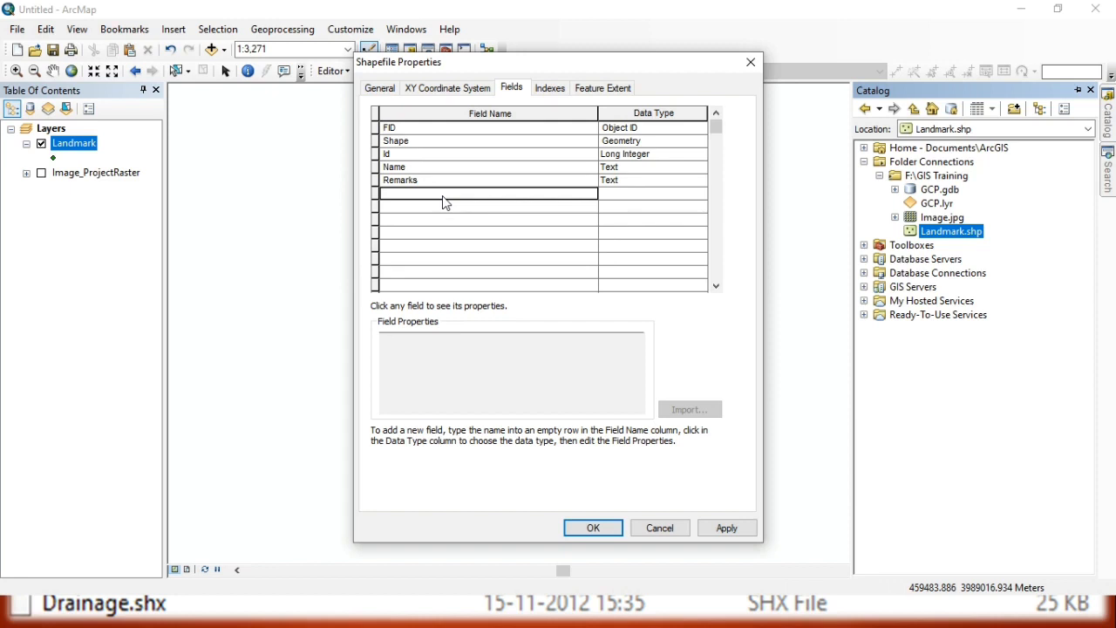
type("UID")
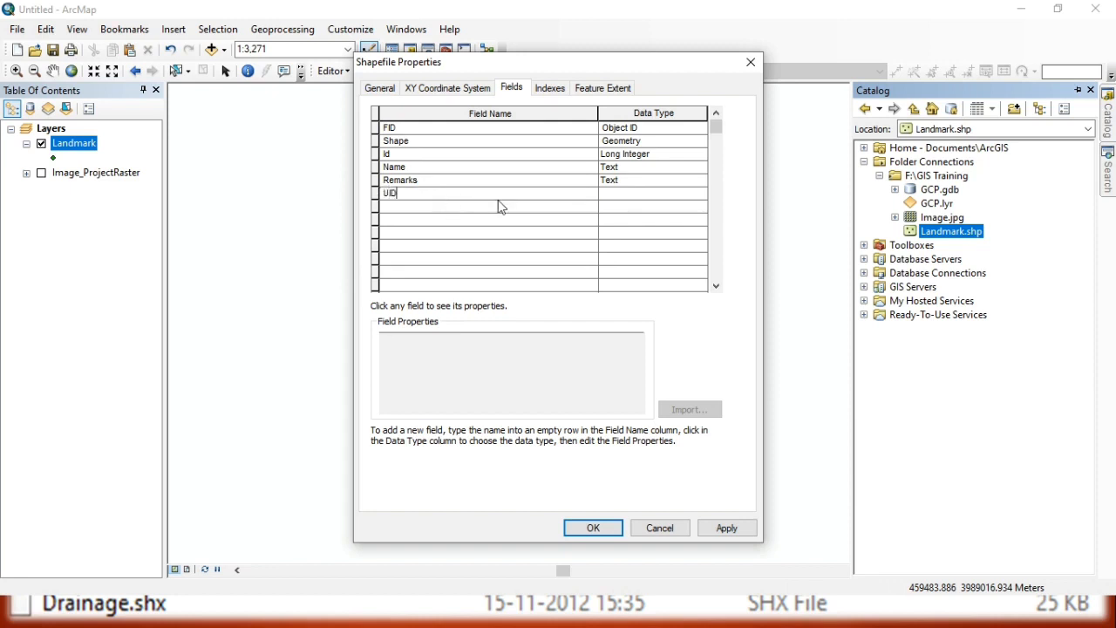
left_click(620, 194)
left_click(624, 195)
left_click(627, 209)
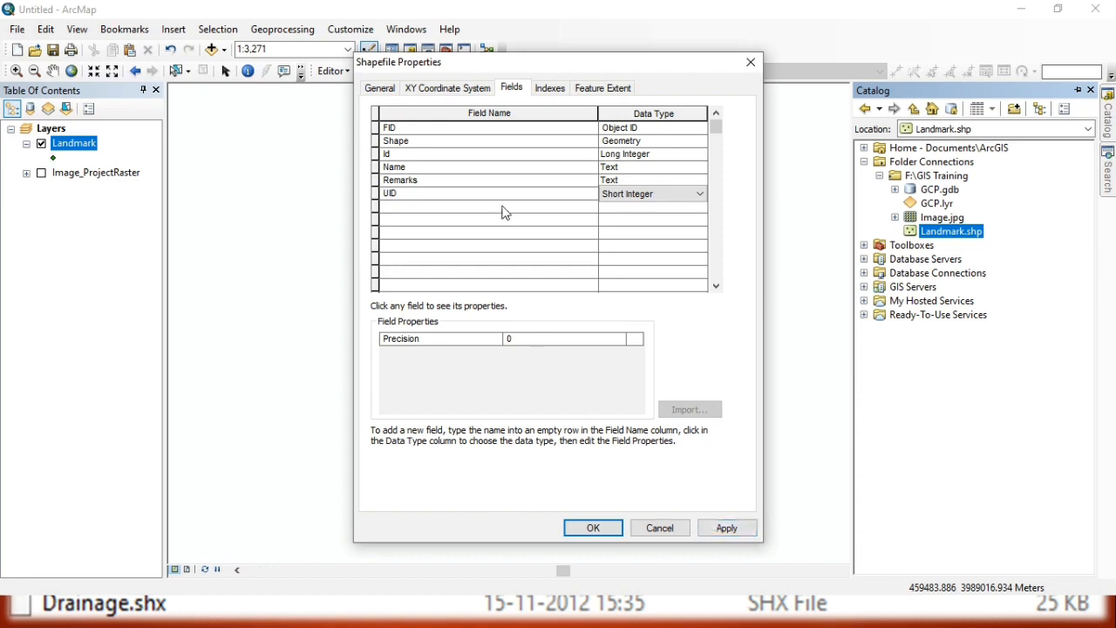
left_click(558, 260)
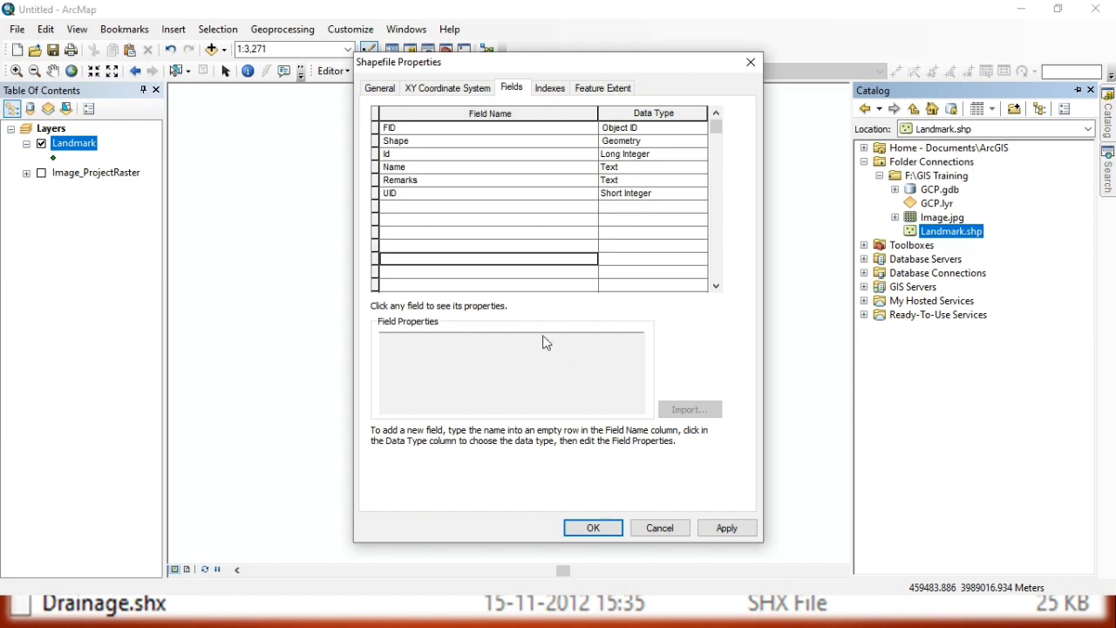
left_click(593, 527)
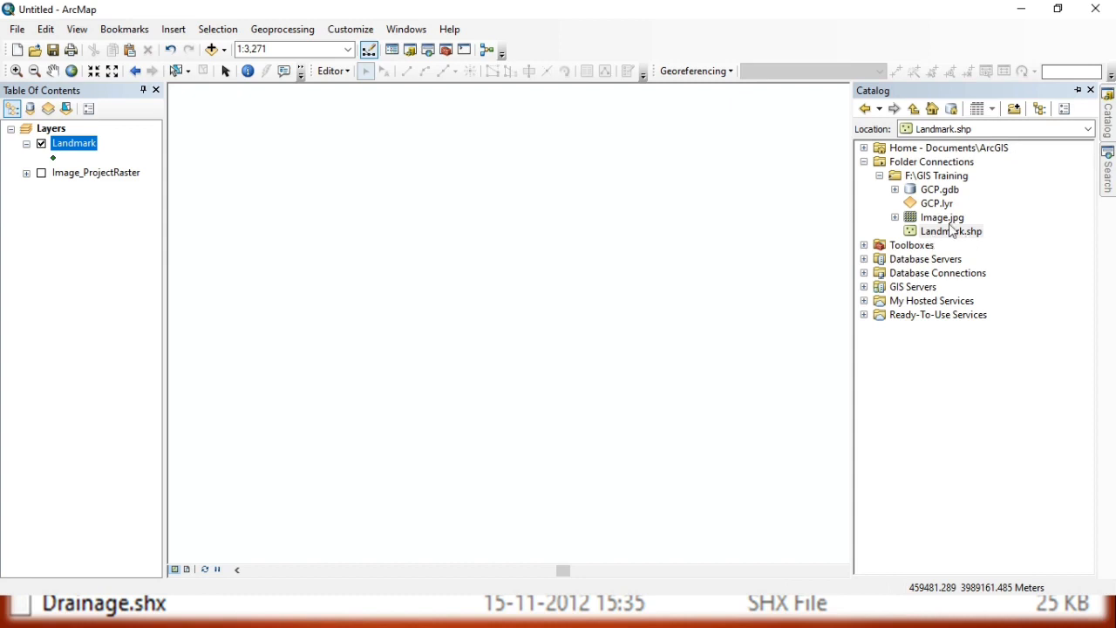
Start a new shapefile in the F:\GIS Training folder, naming it Road with Polyline as its feature type.
right_click(935, 181)
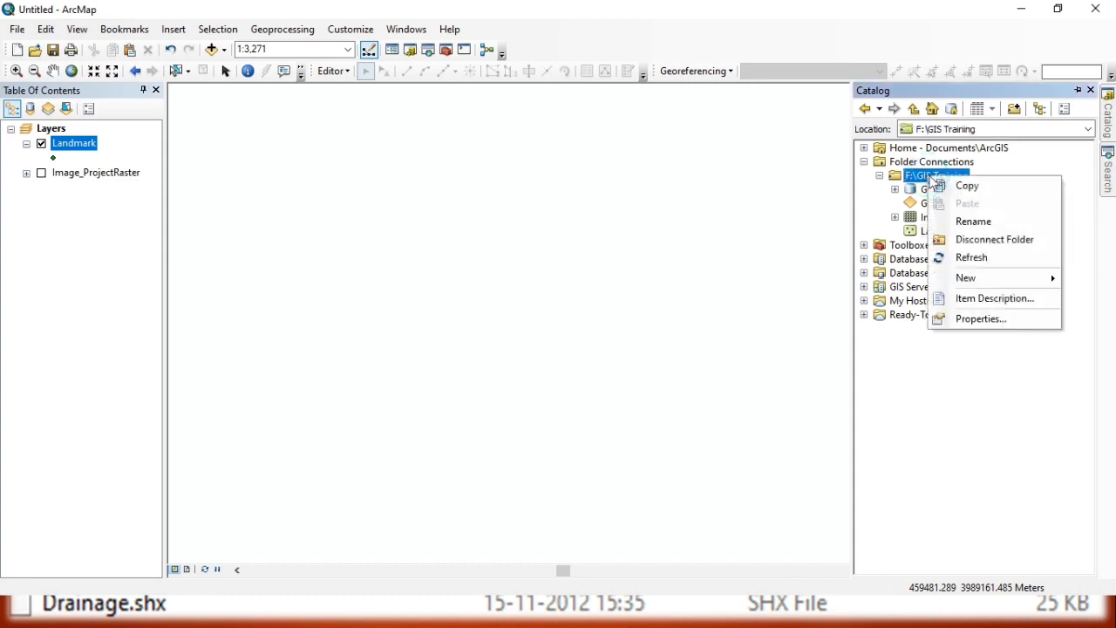
mouse_move(977, 280)
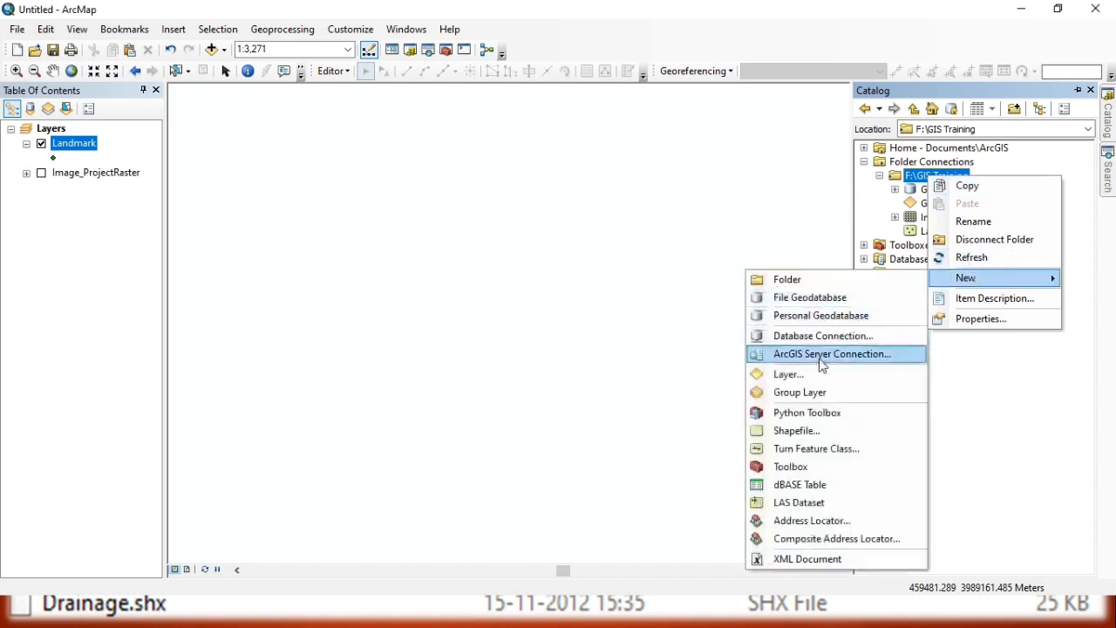
left_click(801, 433)
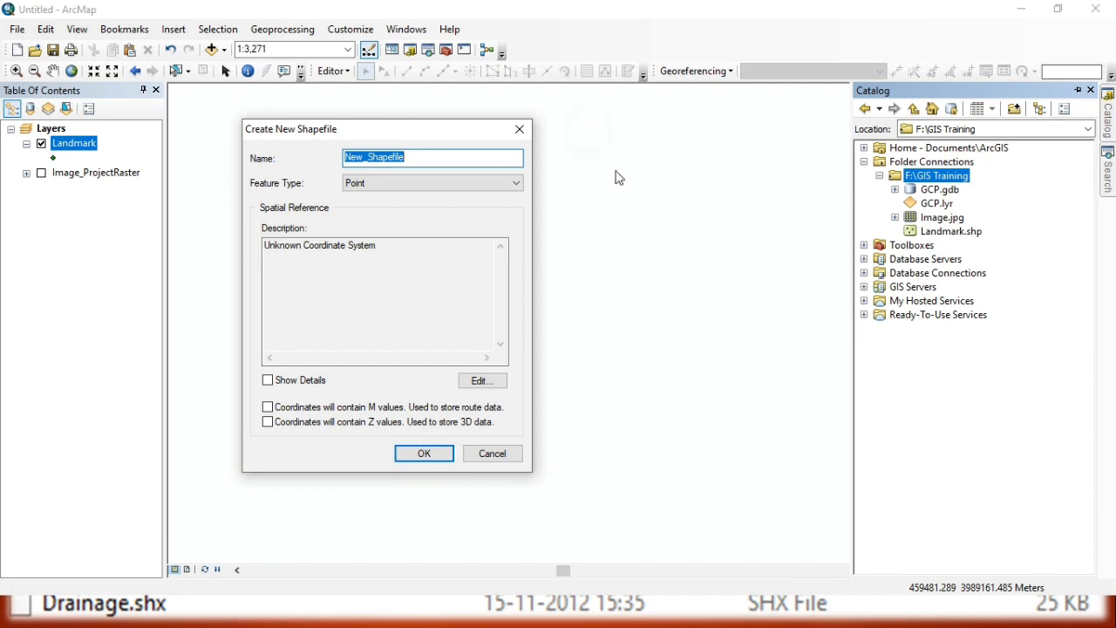
type("Road")
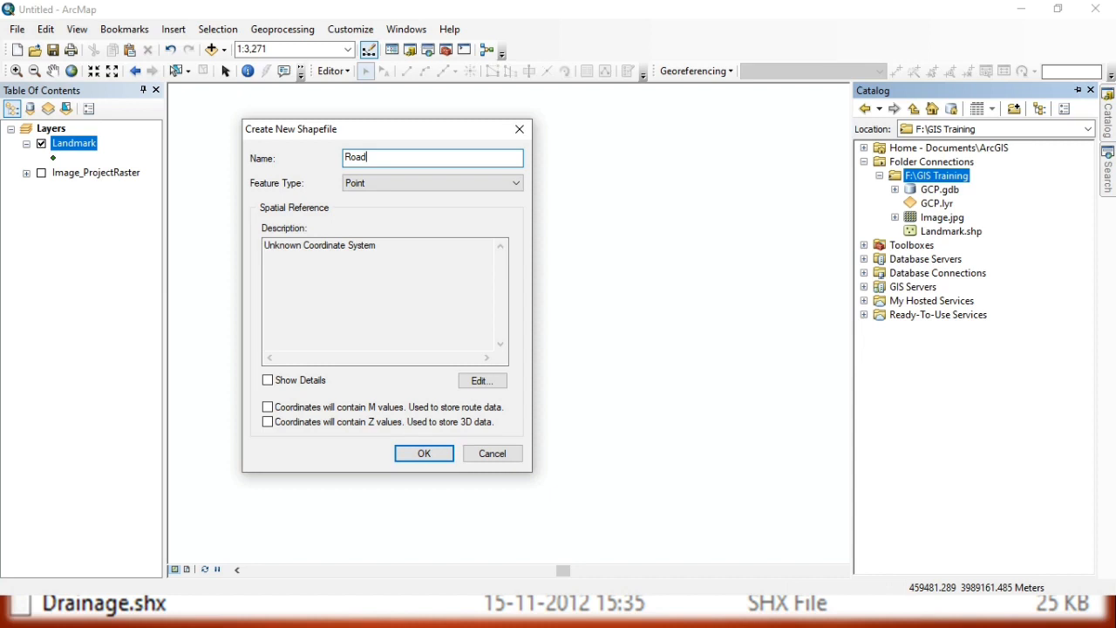
left_click(366, 184)
left_click(374, 209)
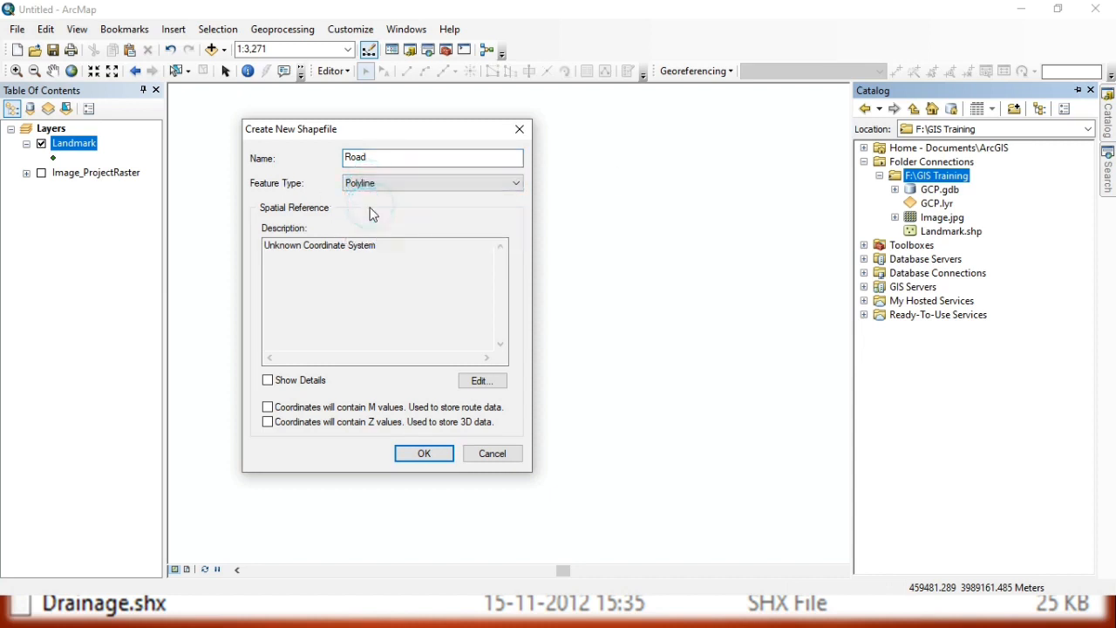
Set the spatial reference to the projected WGS 1984 UTM Zone 43N, northern hemisphere, and create the Road shapefile.
left_click(482, 380)
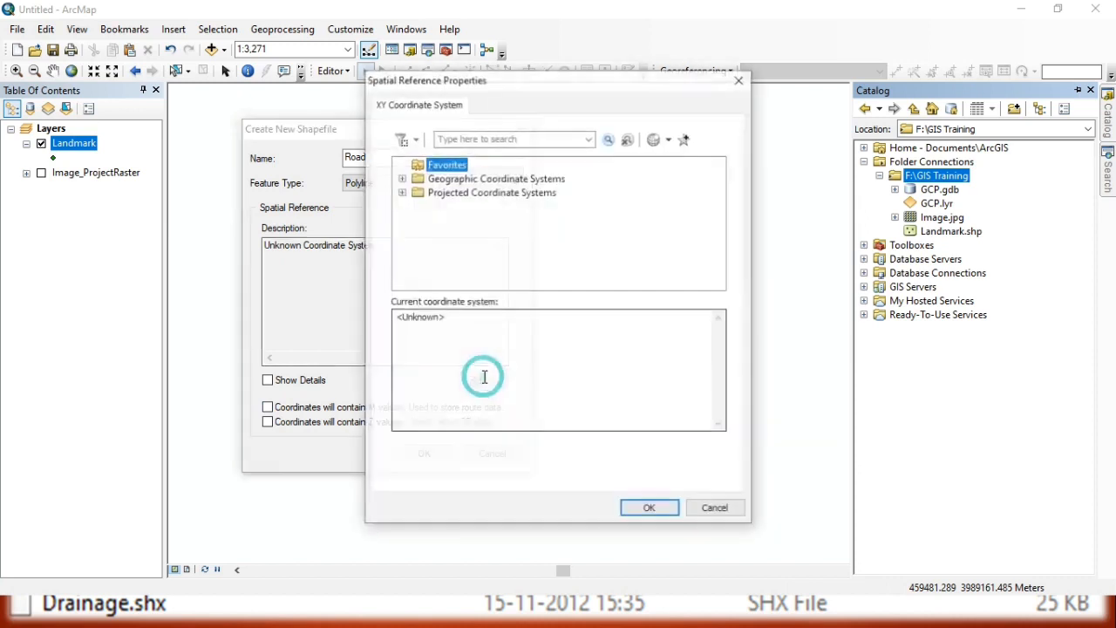
left_click(402, 192)
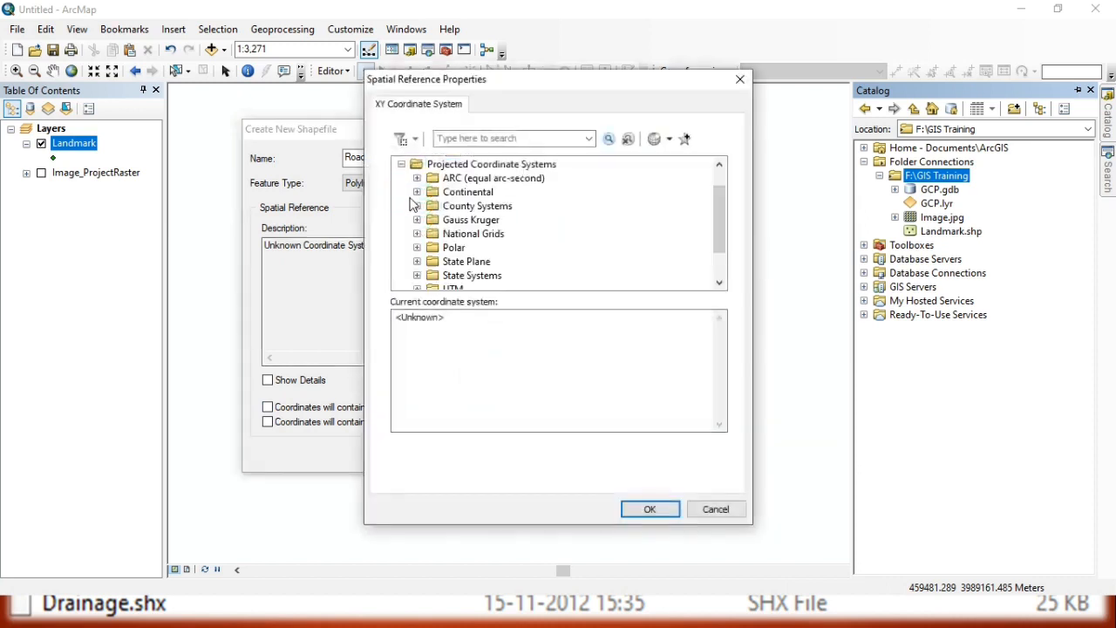
scroll(491, 242, "down", 1)
left_click(417, 248)
scroll(426, 253, "down", 3)
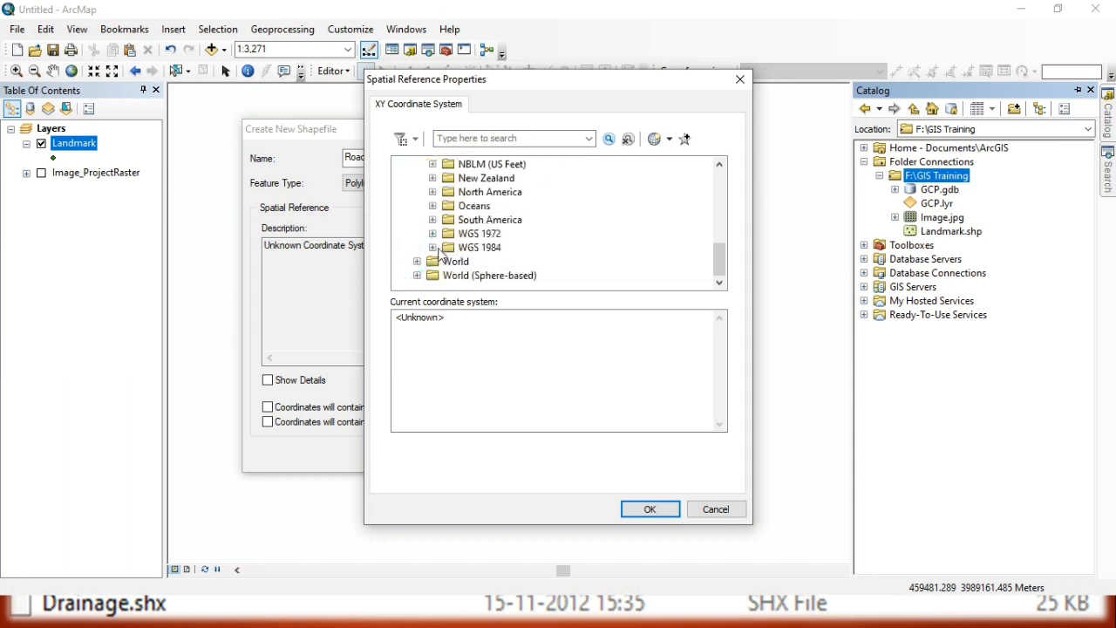
left_click(433, 246)
scroll(471, 255, "down", 1)
left_click(449, 234)
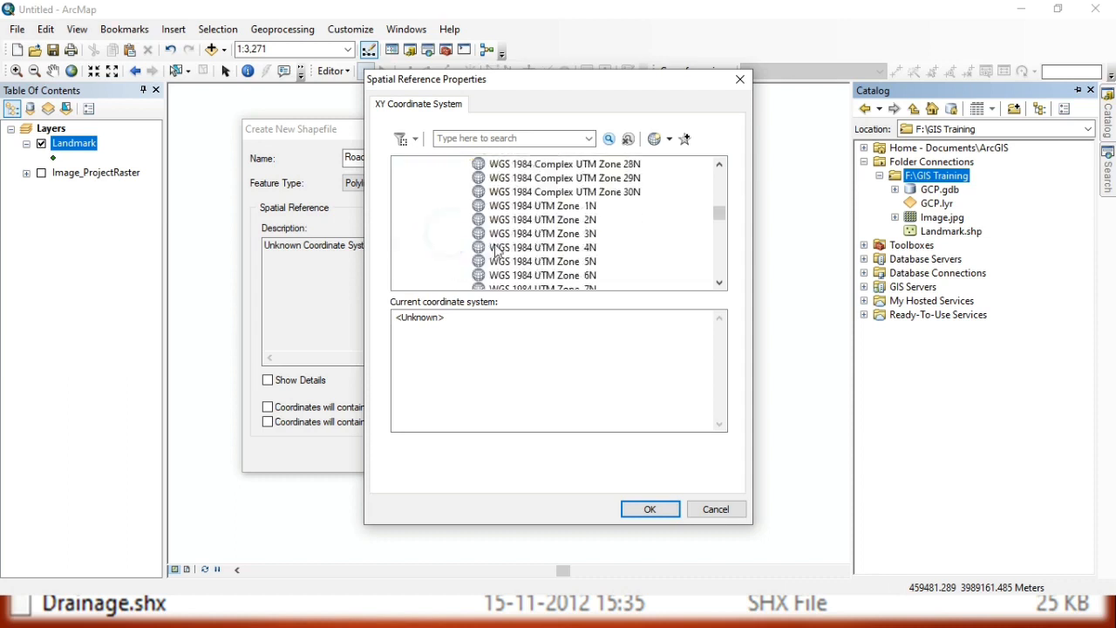
scroll(558, 249, "down", 6)
scroll(565, 253, "down", 7)
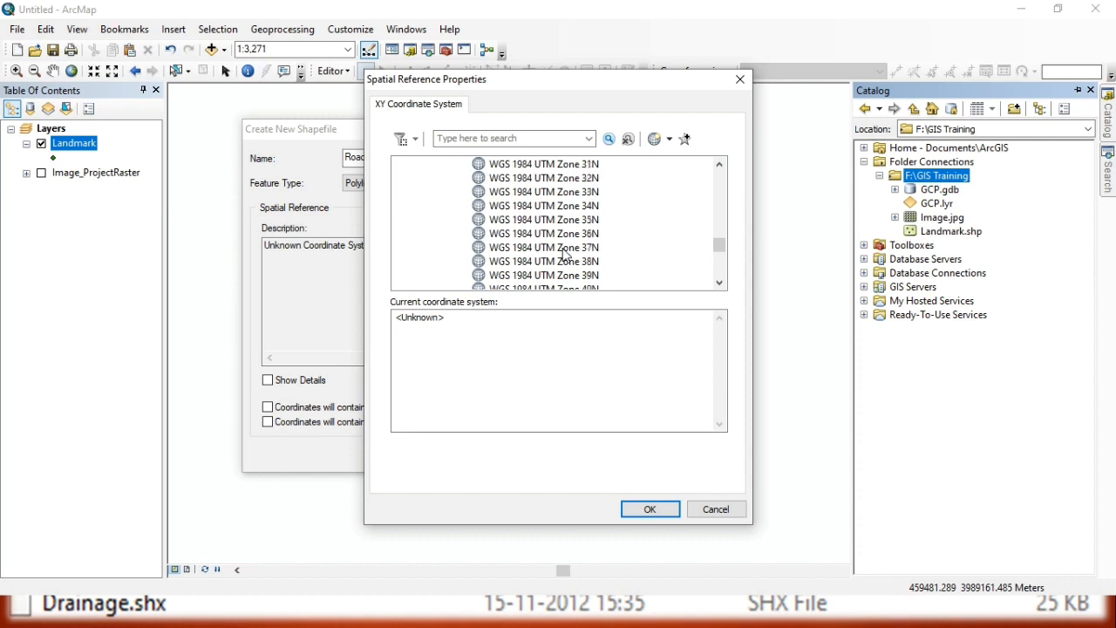
left_click(583, 207)
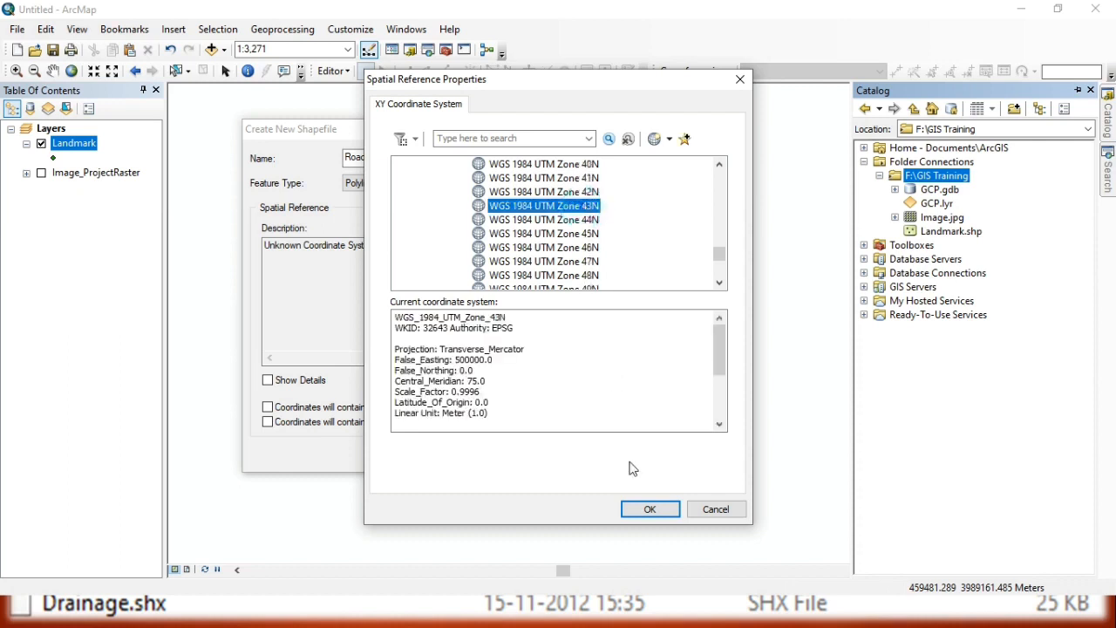
left_click(649, 510)
left_click(426, 459)
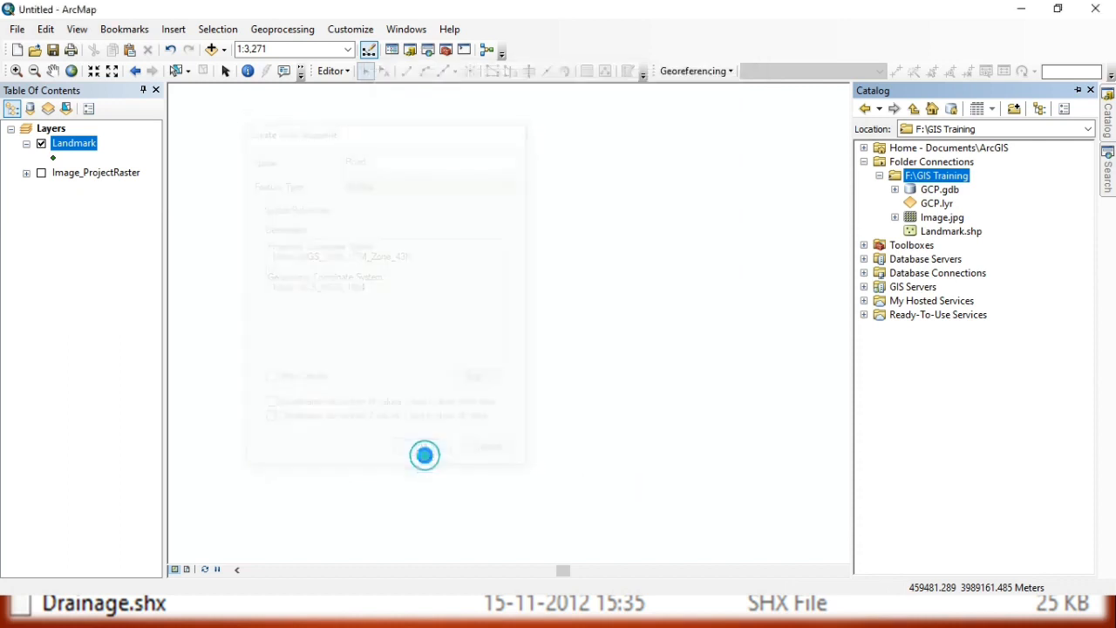
Add a Name field with the Text data type in the shapefile properties of Road.shp from the catalog.
right_click(923, 246)
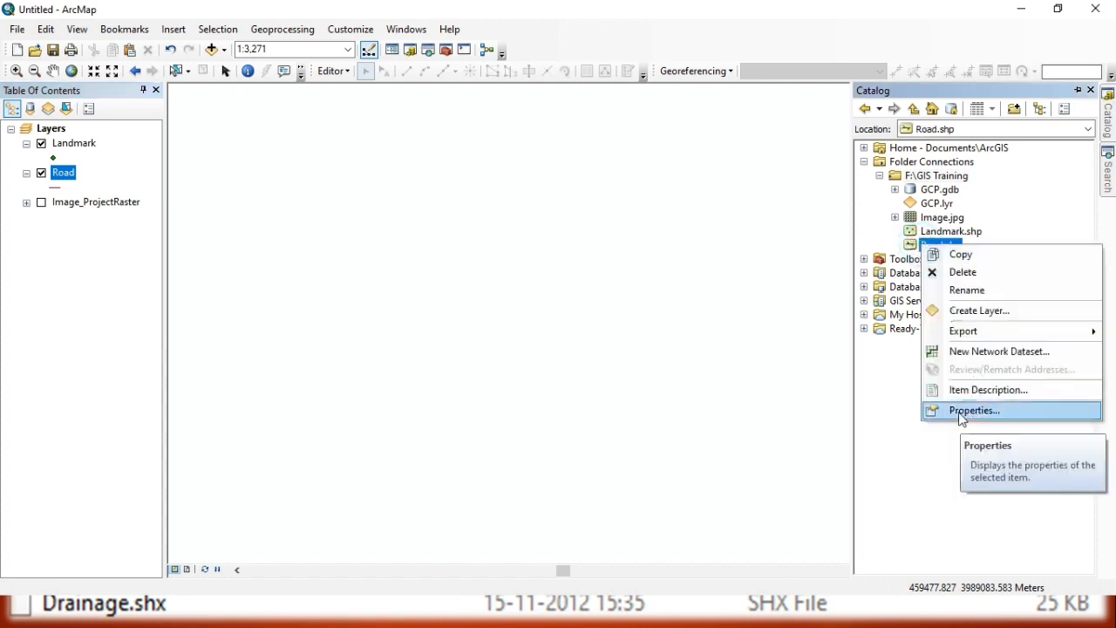
left_click(960, 414)
left_click(416, 169)
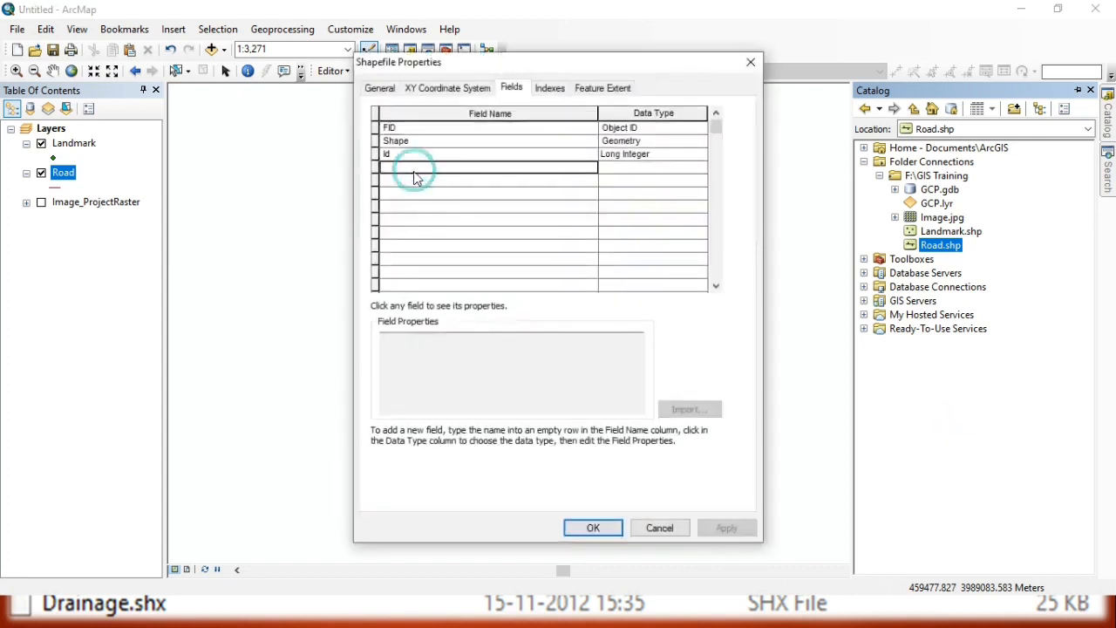
type("Name")
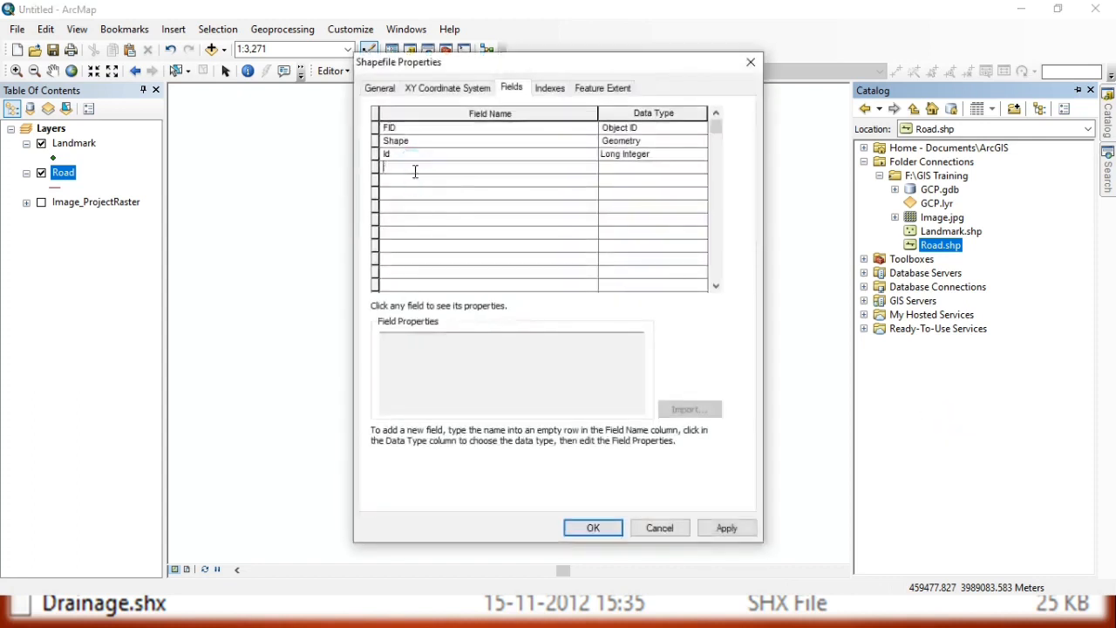
key("Tab")
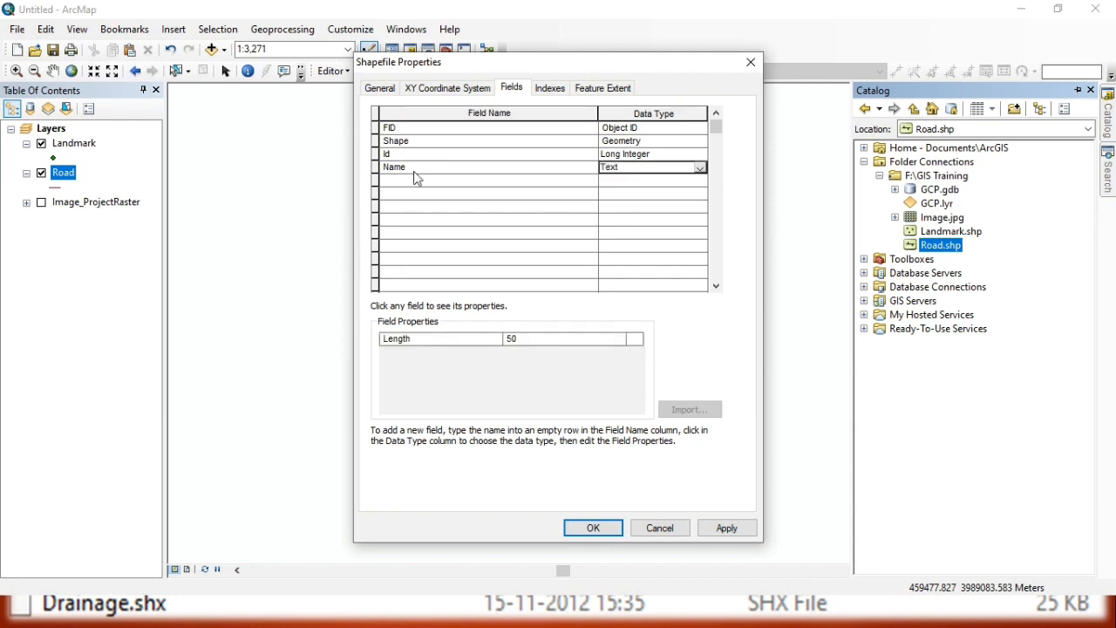
Add Type and Category fields with the Text data type to Road.shp and accept the shapefile properties.
left_click(415, 178)
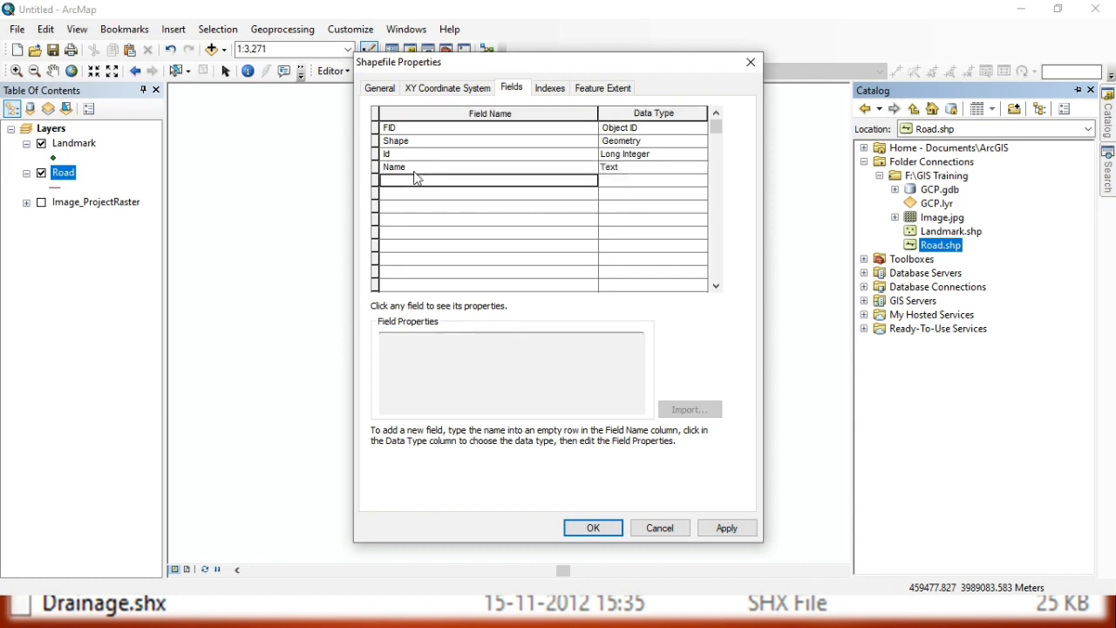
type("Type")
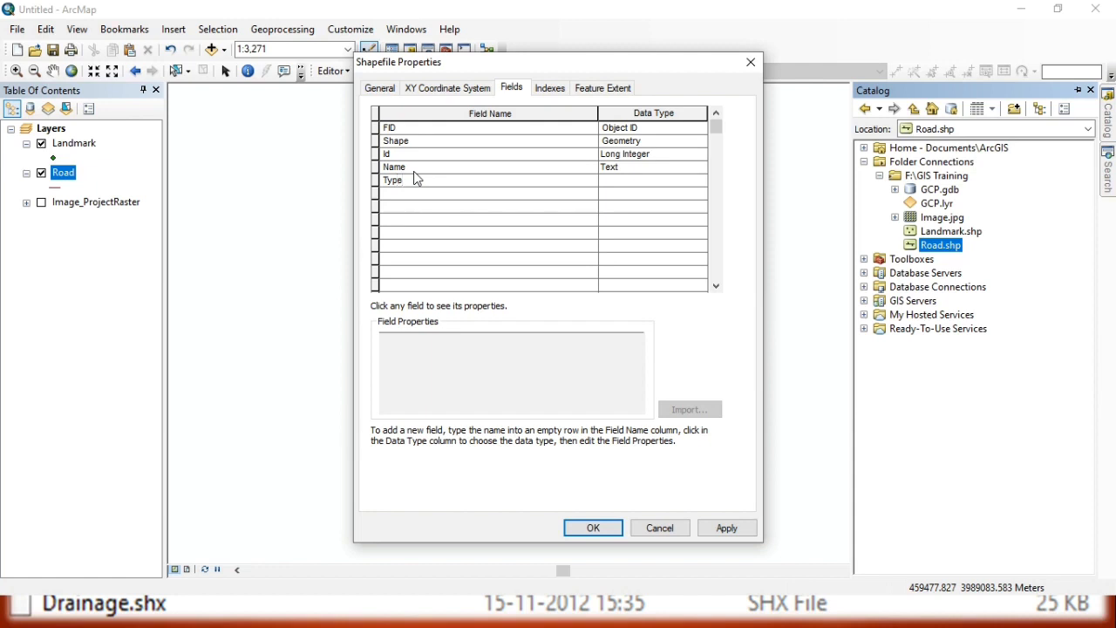
key("Return")
type("Category")
key("Tab")
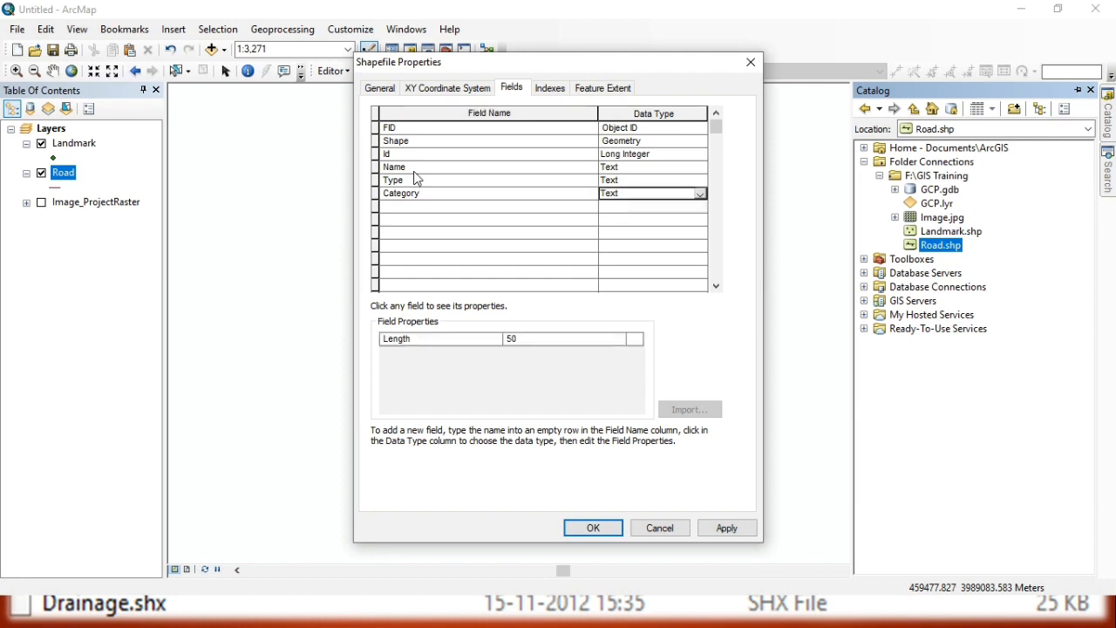
left_click(419, 220)
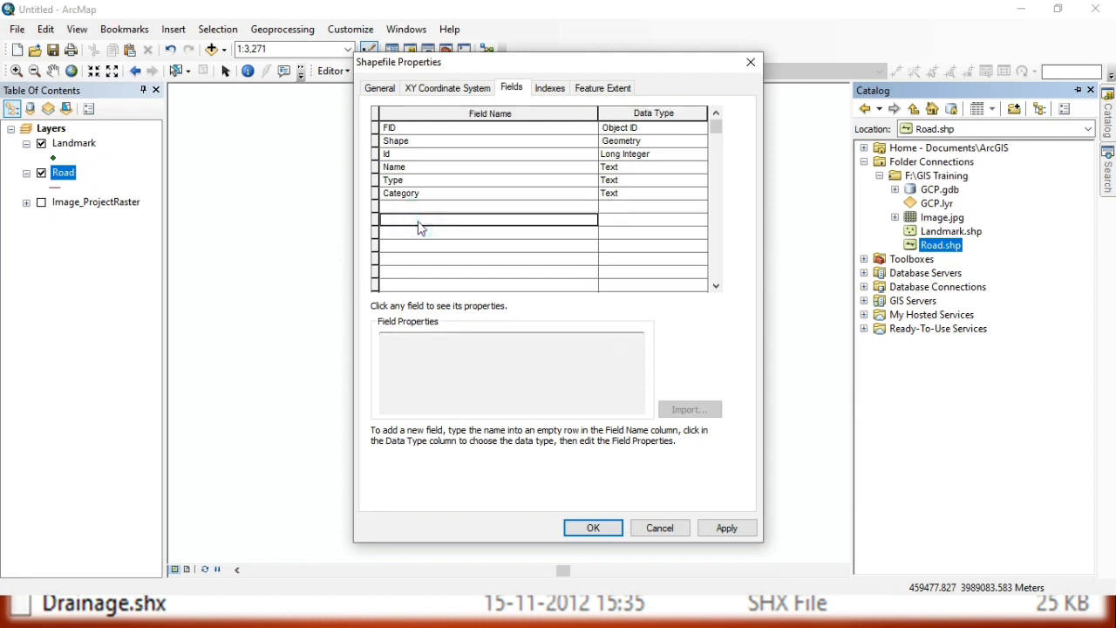
left_click(725, 529)
left_click(589, 528)
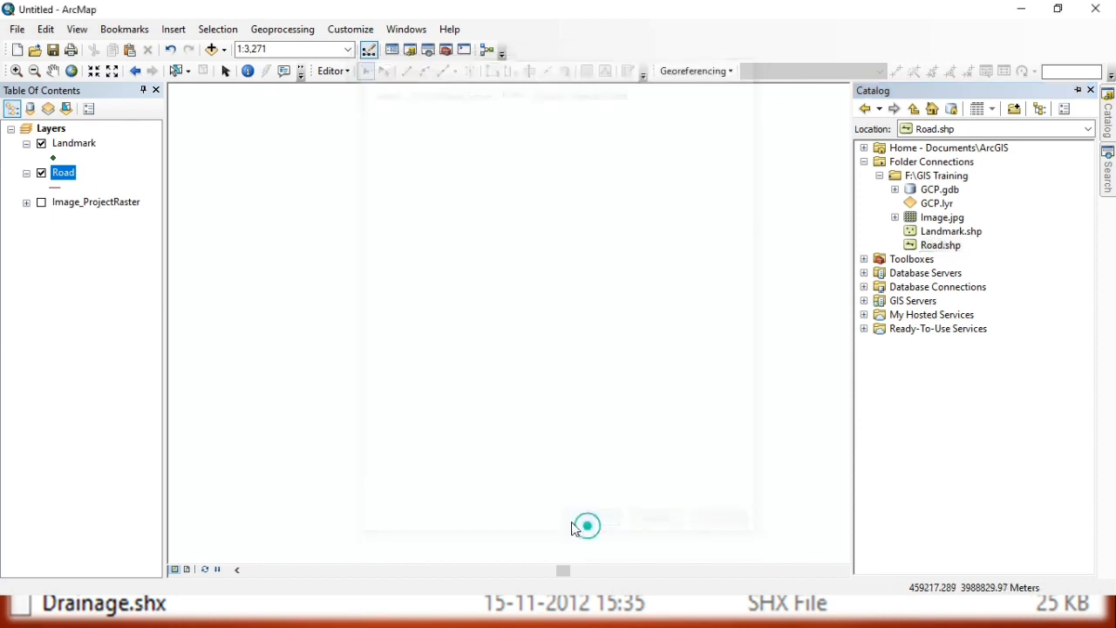
Start a new shapefile in the F:\GIS Training folder, naming it LULC with Polygon as its feature type.
right_click(921, 177)
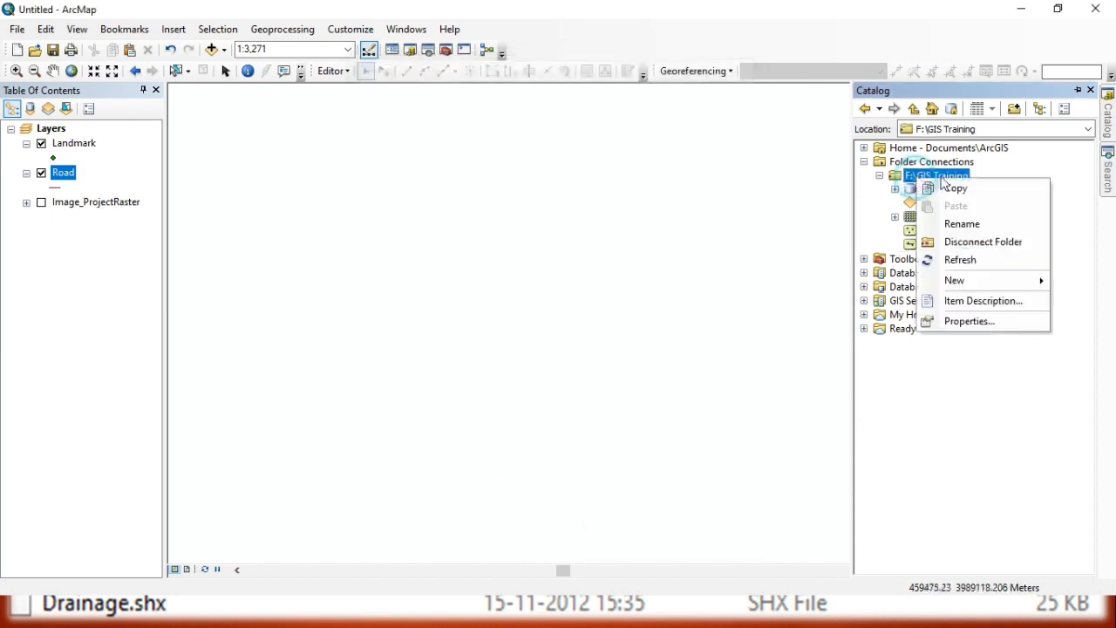
mouse_move(979, 288)
left_click(785, 433)
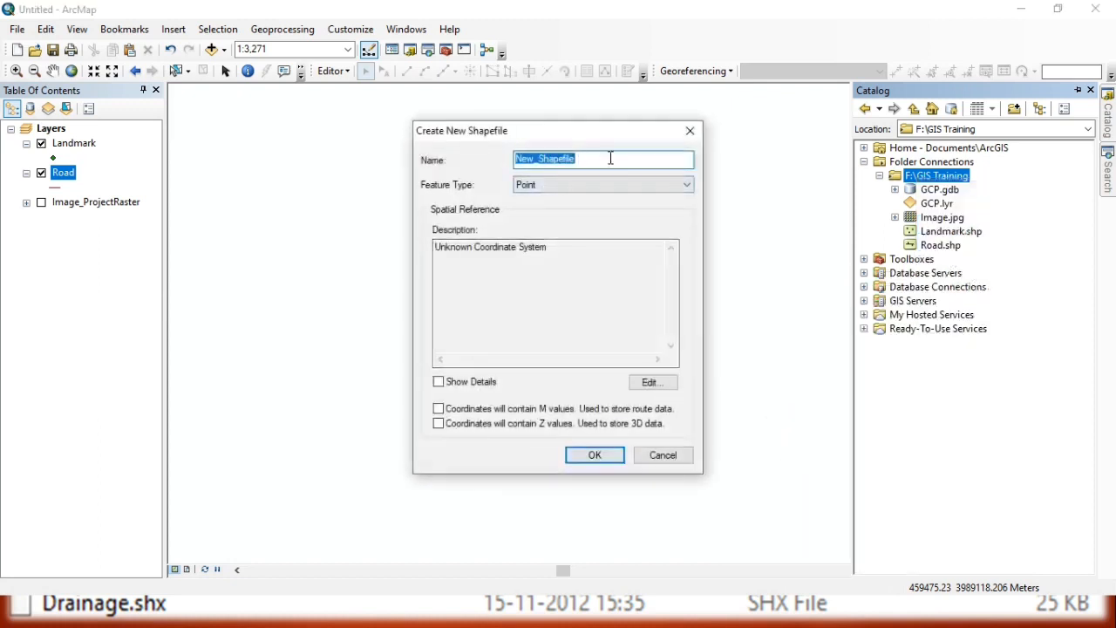
type("LULC")
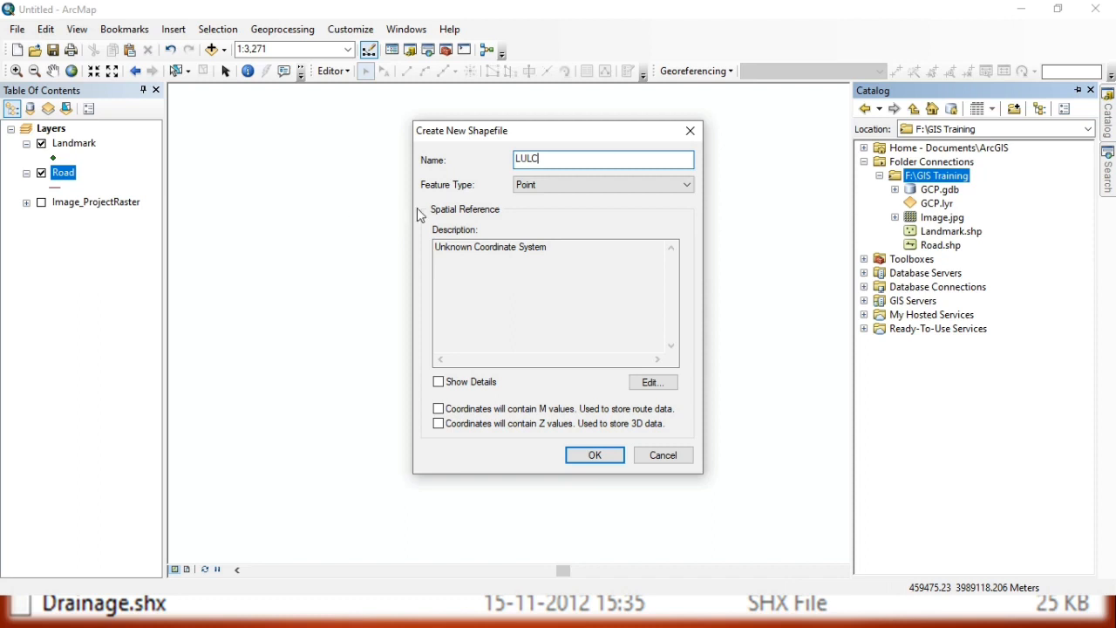
left_click(571, 192)
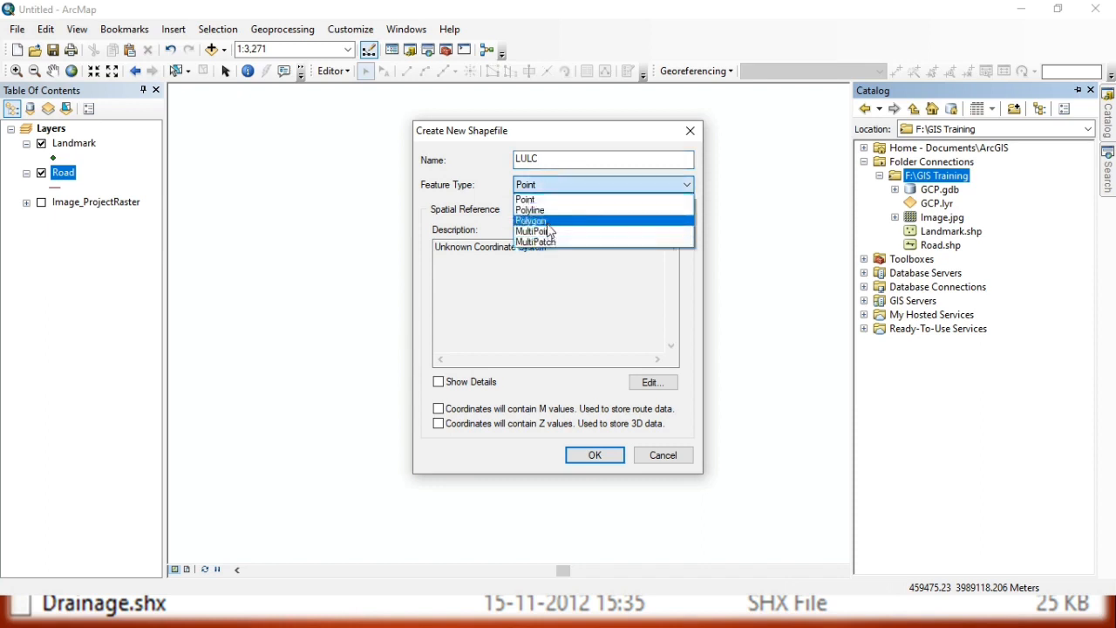
left_click(548, 224)
Set the spatial reference to the projected WGS 1984 UTM Zone 43N, northern hemisphere, and create the LULC shapefile.
left_click(653, 382)
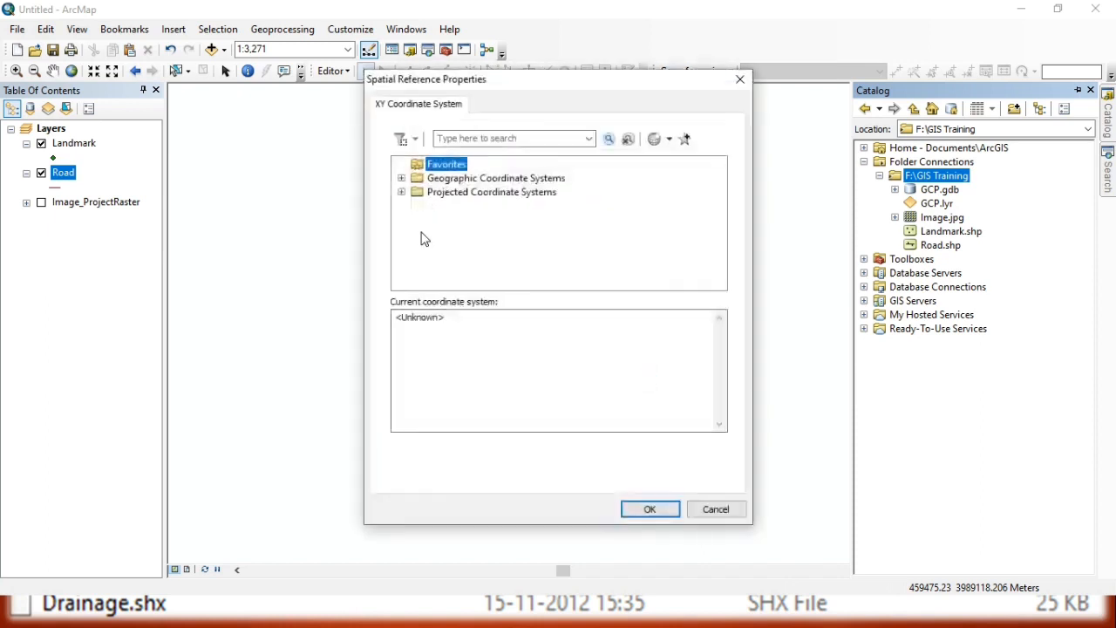
left_click(402, 192)
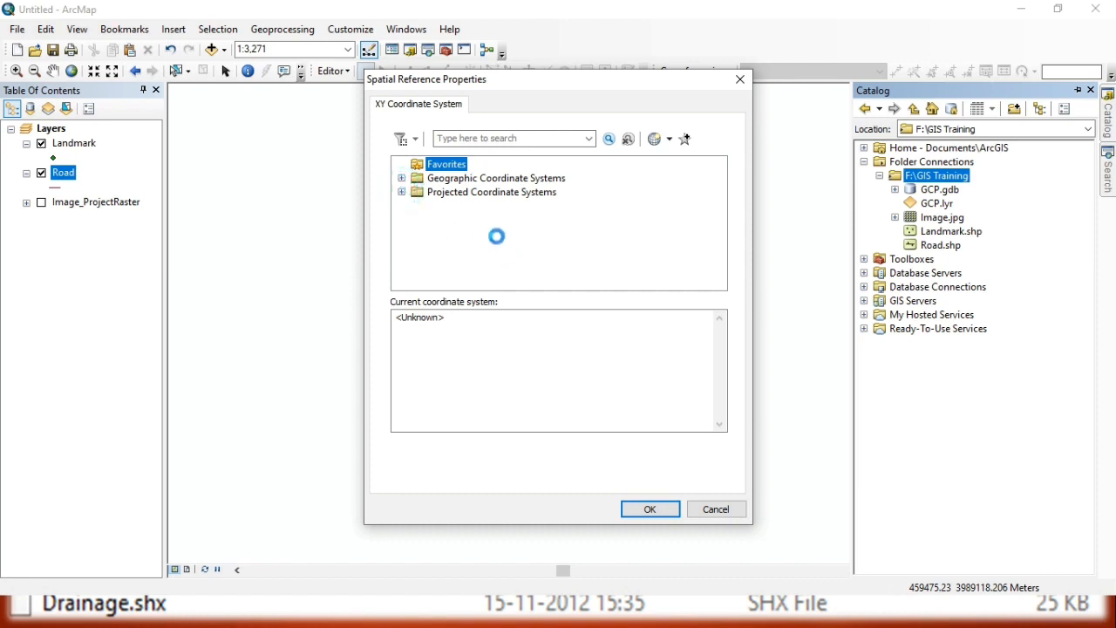
scroll(502, 244, "down", 1)
left_click(416, 247)
scroll(421, 253, "down", 3)
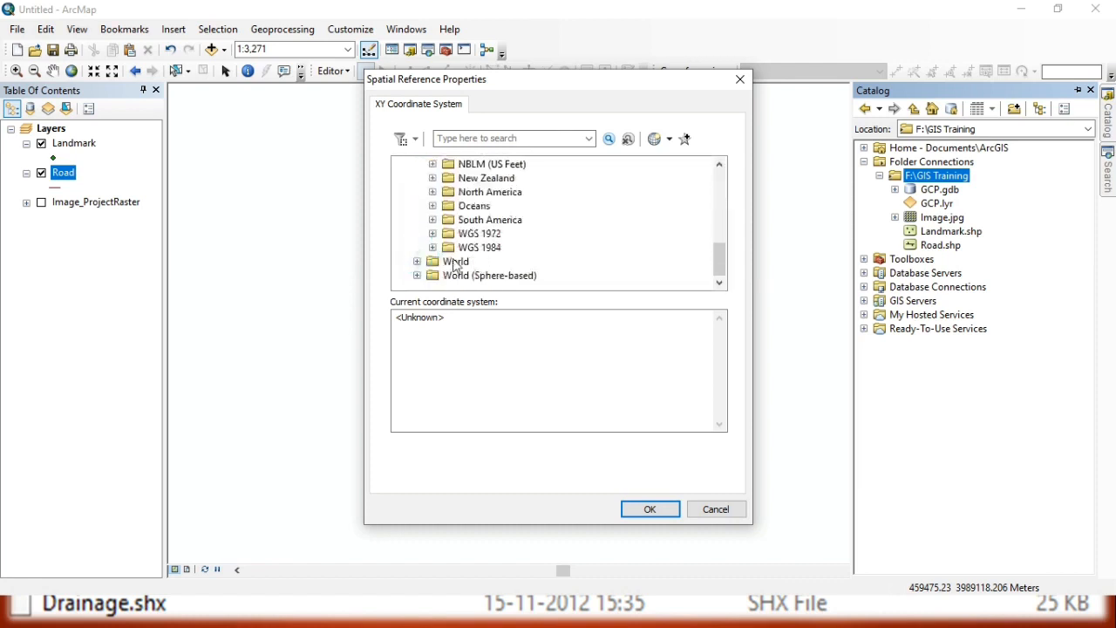
left_click(433, 248)
left_click(448, 261)
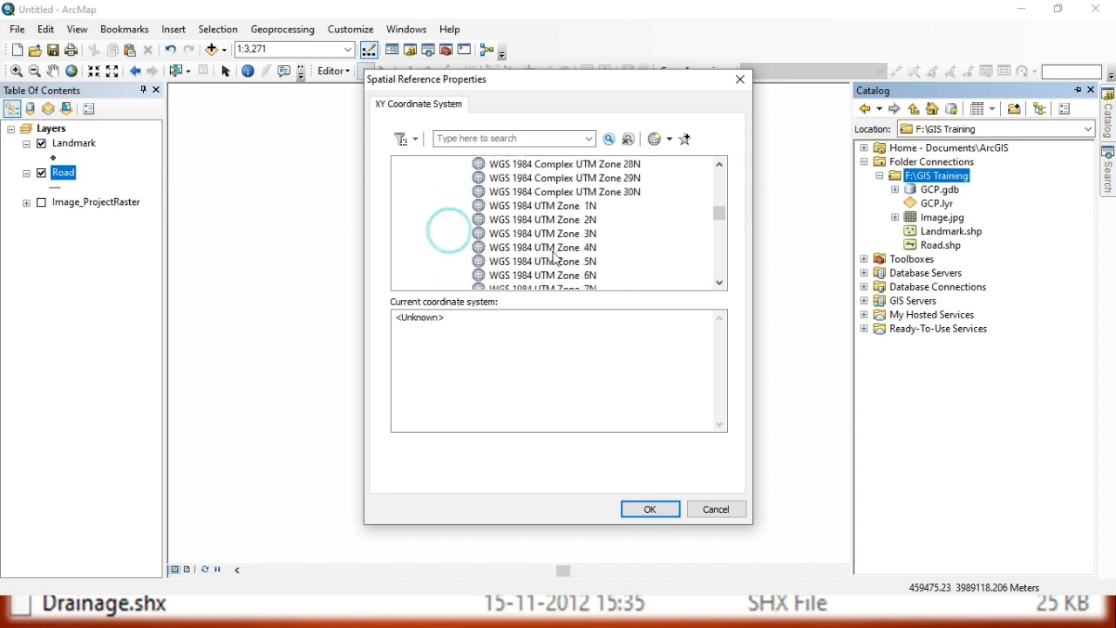
scroll(555, 258, "down", 10)
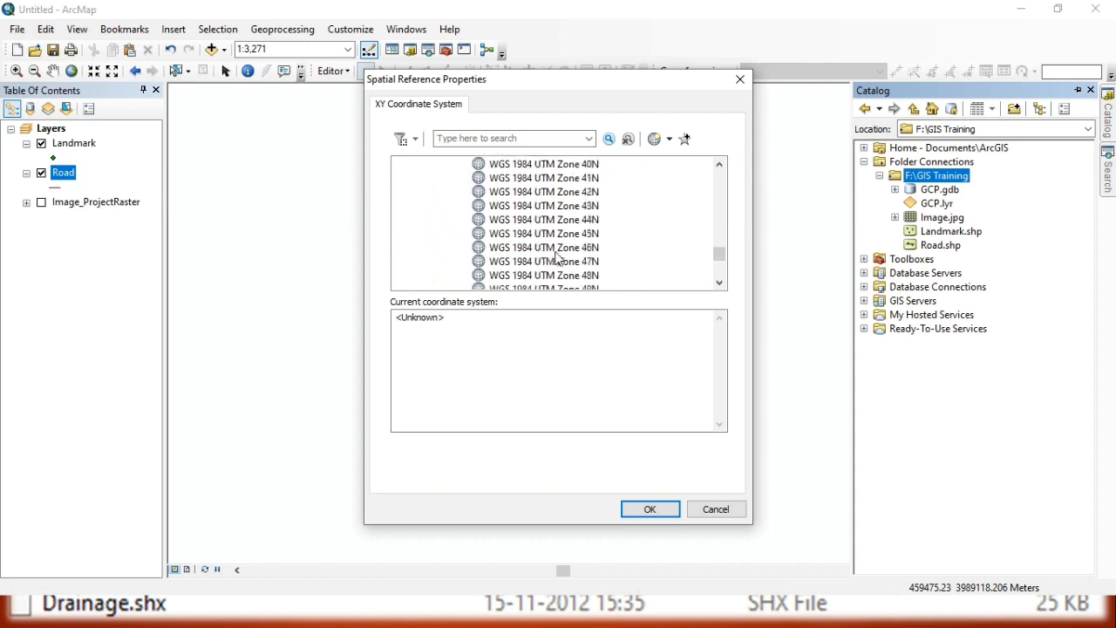
left_click(591, 207)
left_click(645, 508)
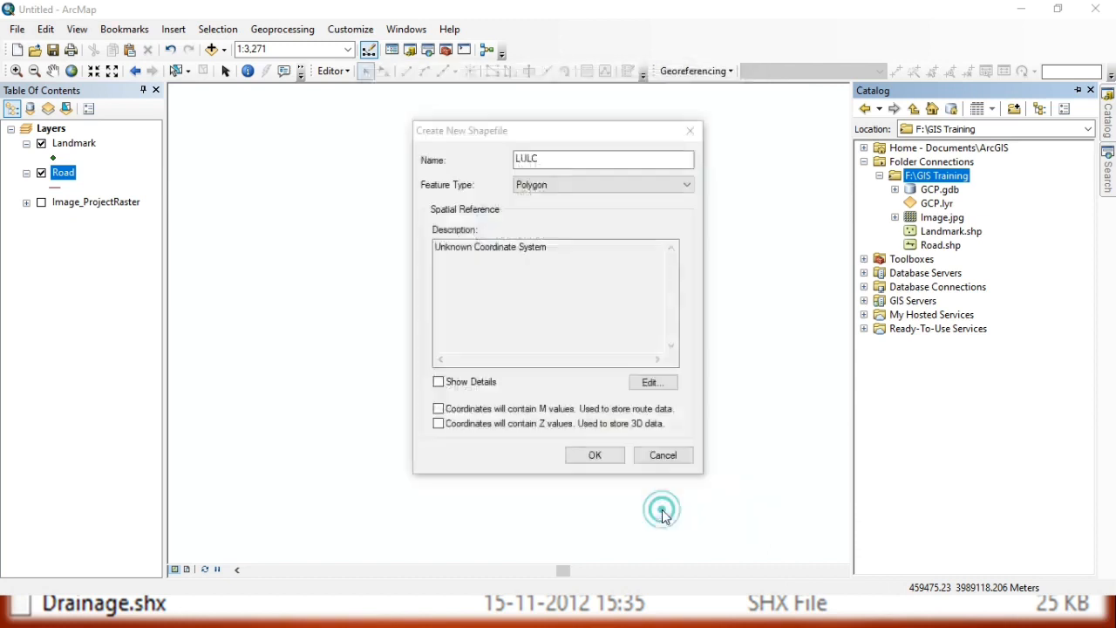
left_click(612, 456)
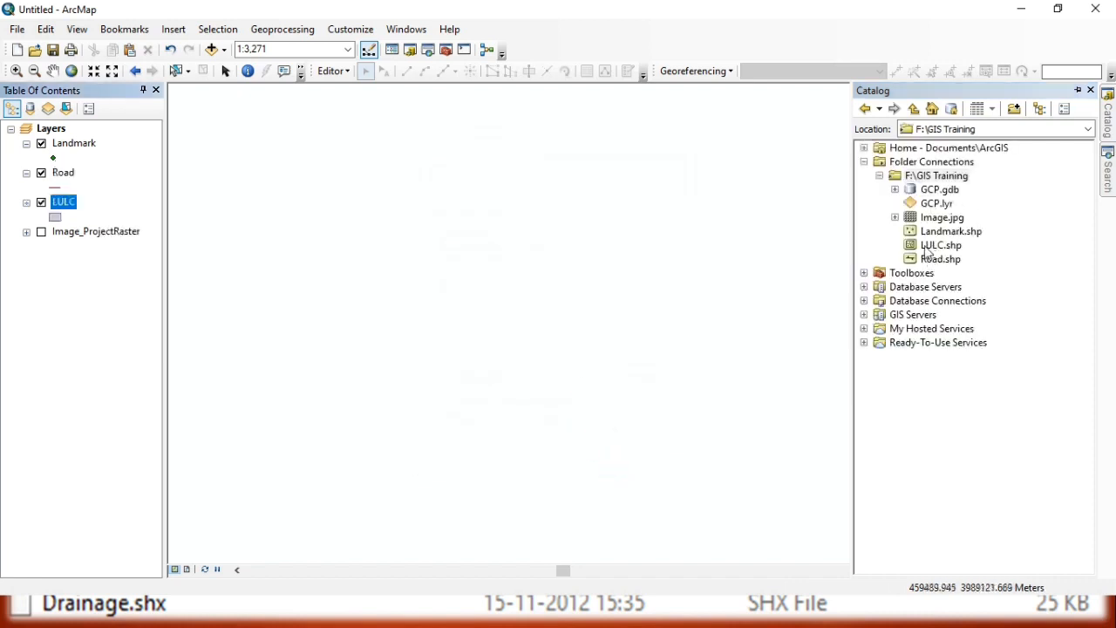
Add Type and Remarks fields with the Text data type in the shapefile properties of LULC.shp from the catalog.
right_click(928, 252)
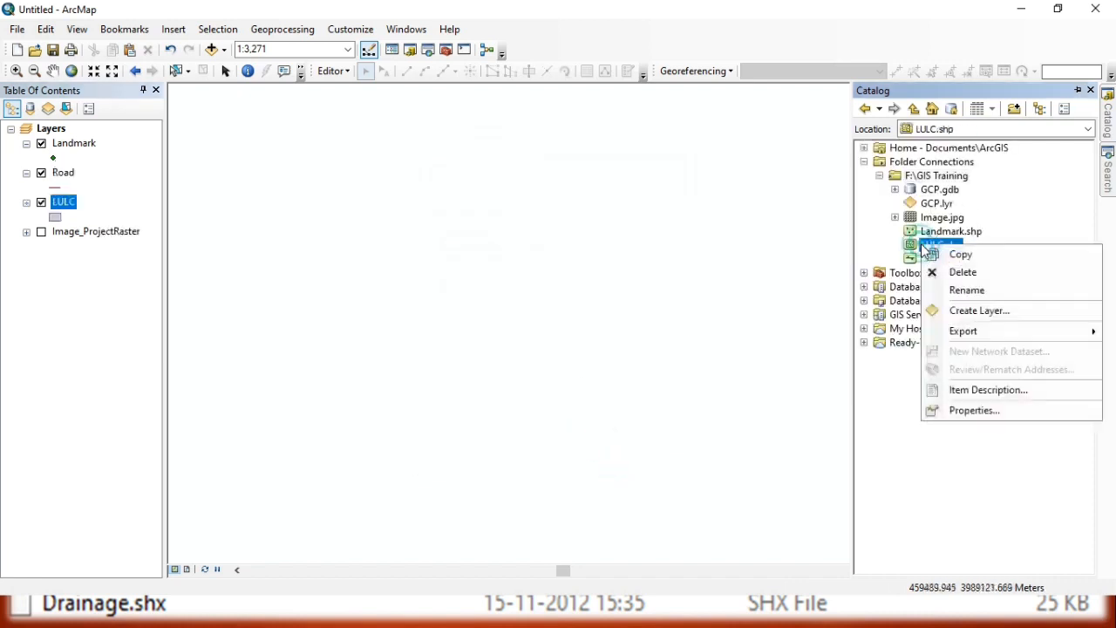
left_click(975, 411)
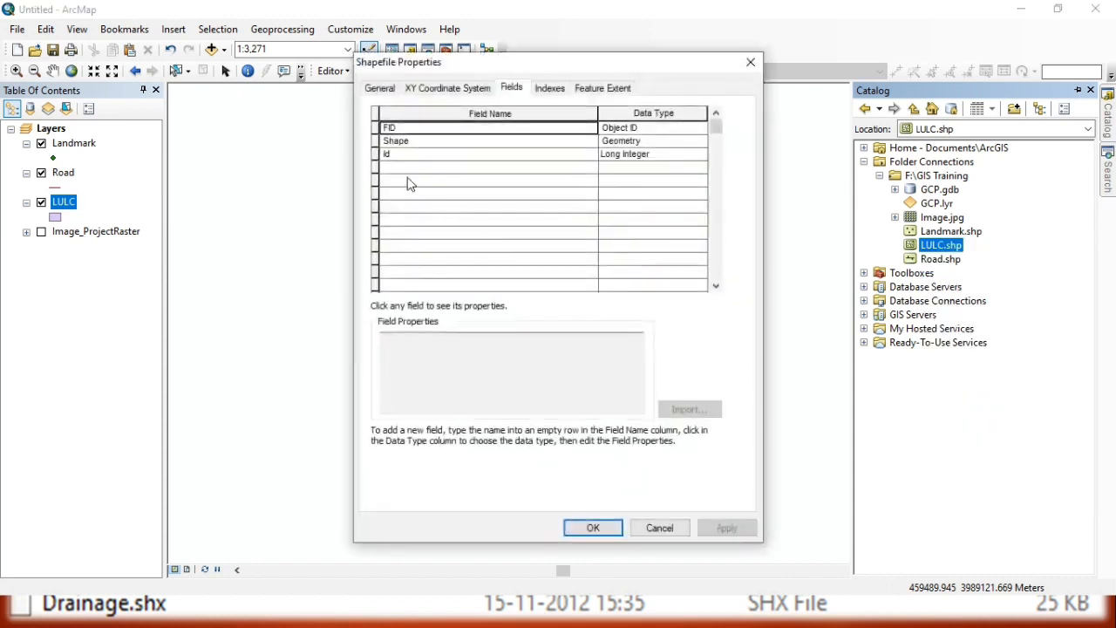
left_click(412, 168)
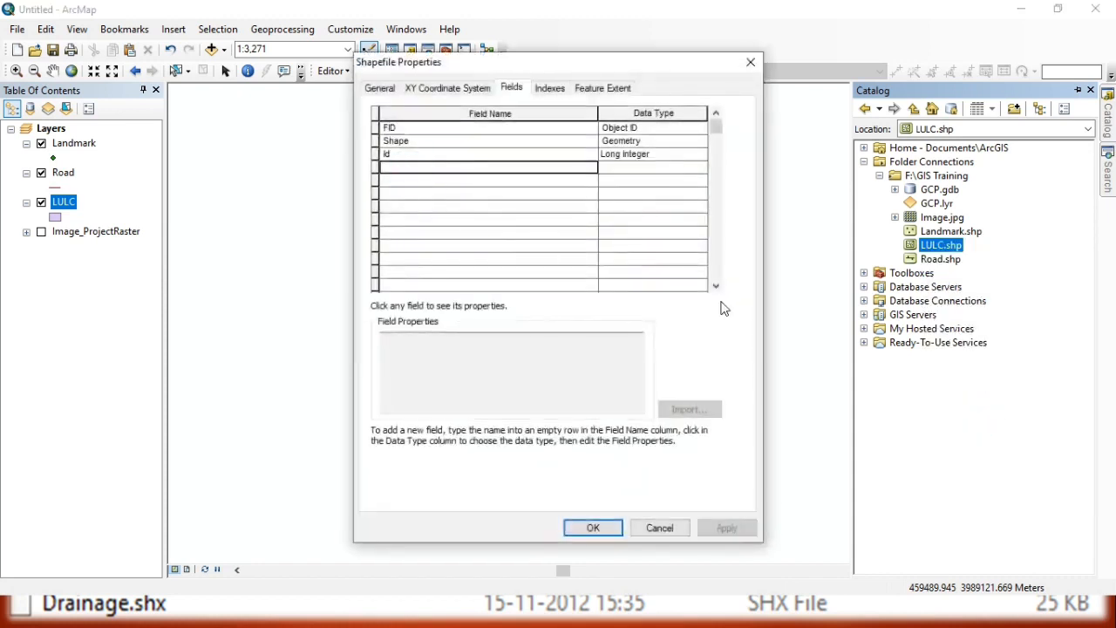
type("Ty")
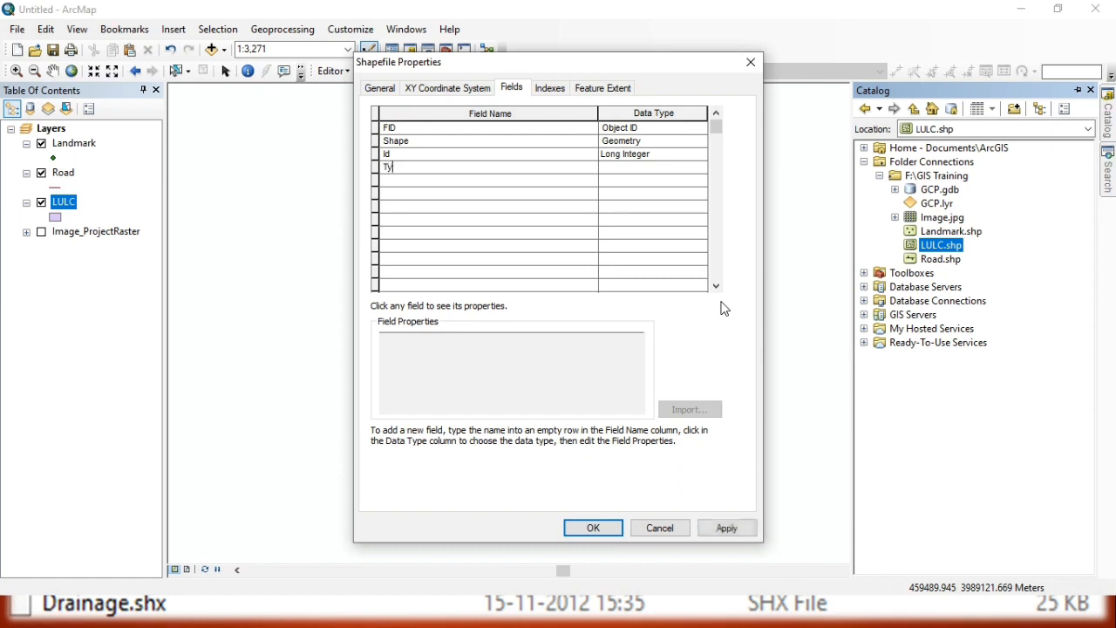
type("pe")
key("Return")
type("Remarks")
key("Return")
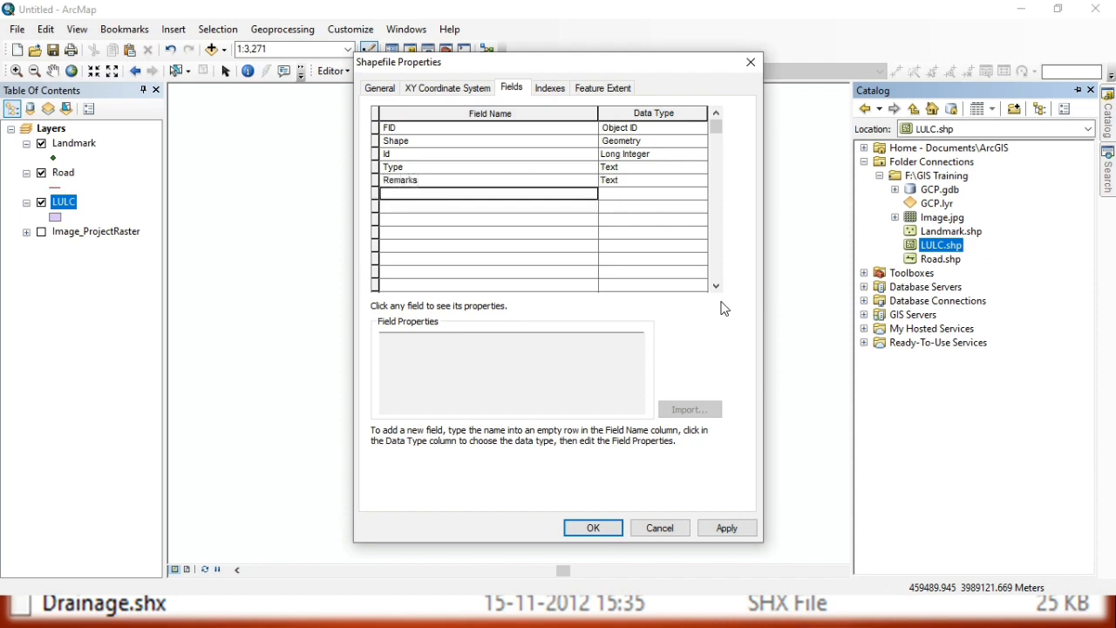
Add an Area field with the Double data type to LULC.shp and accept the shapefile properties.
type("ut")
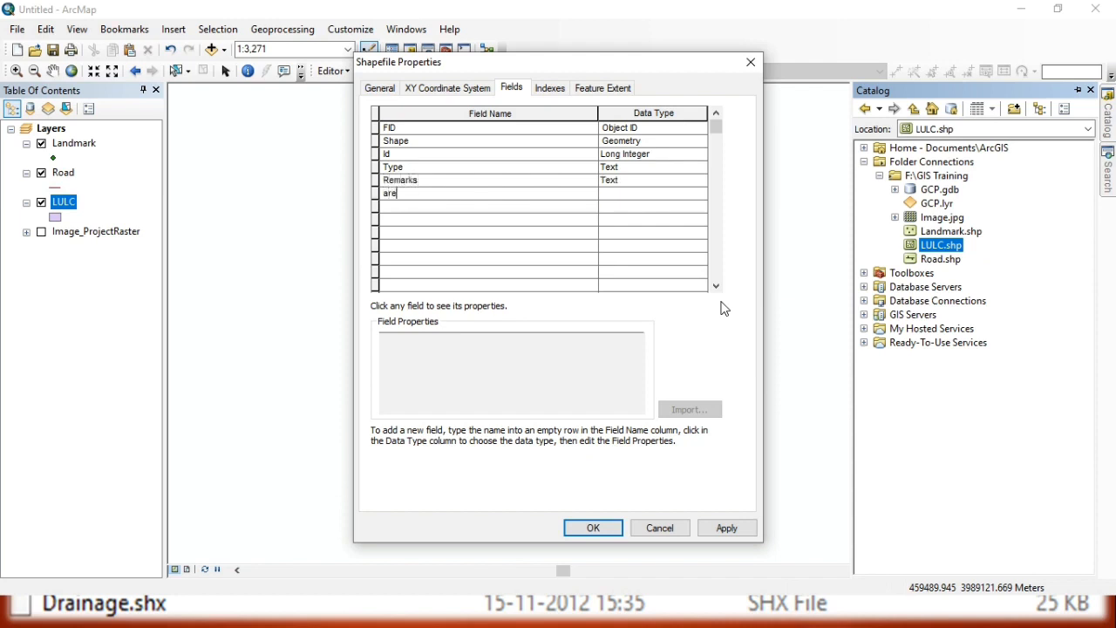
key("BackSpace")
key("BackSpace")
type("Area")
left_click(635, 196)
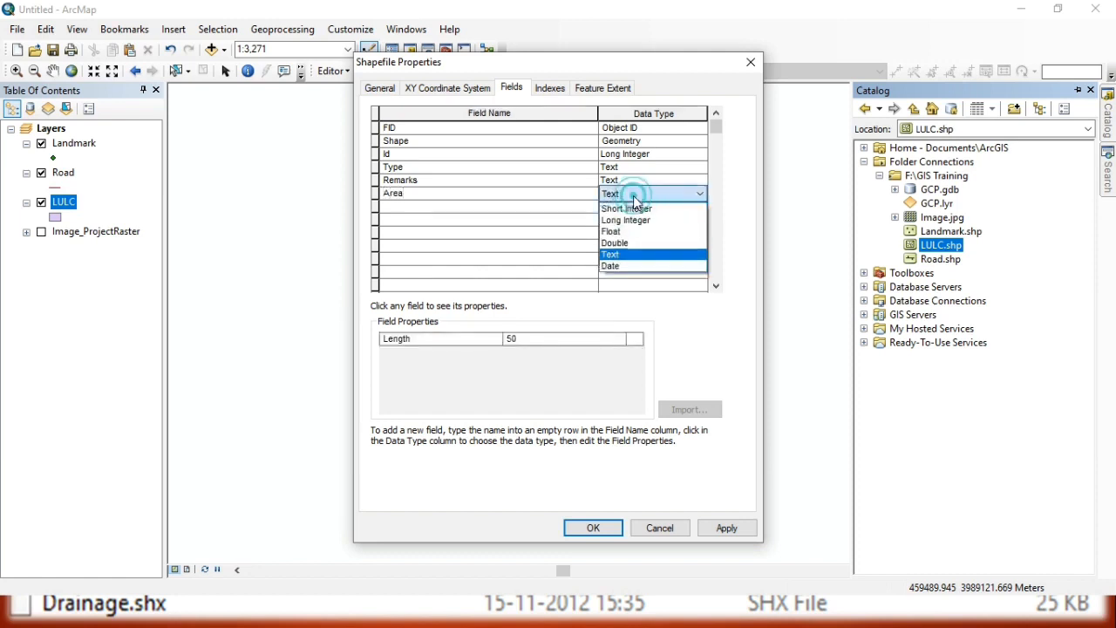
left_click(636, 245)
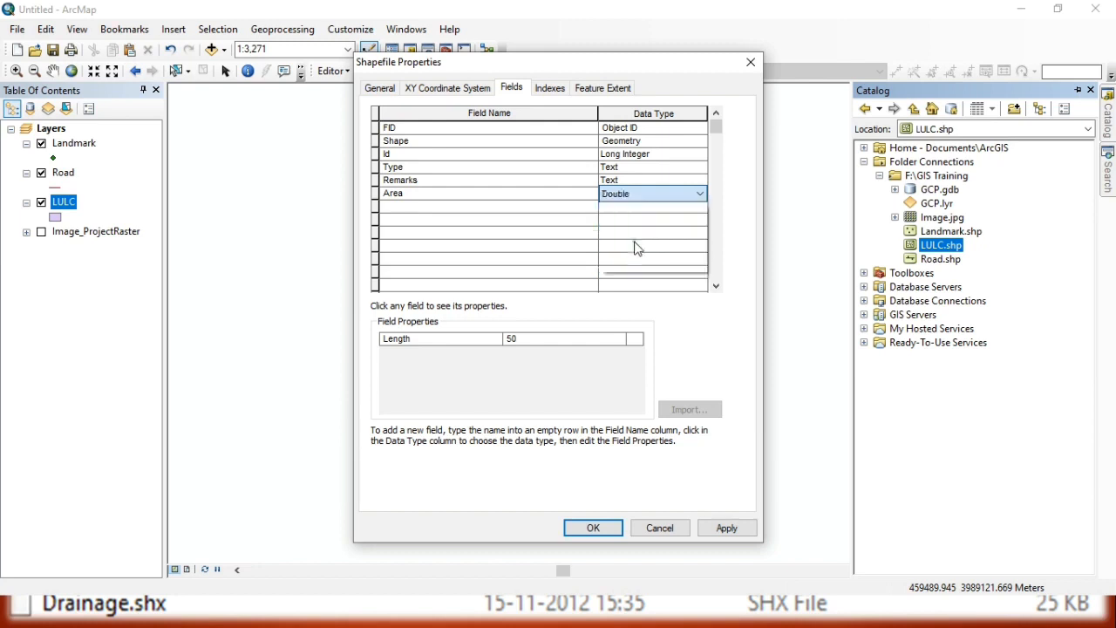
left_click(545, 219)
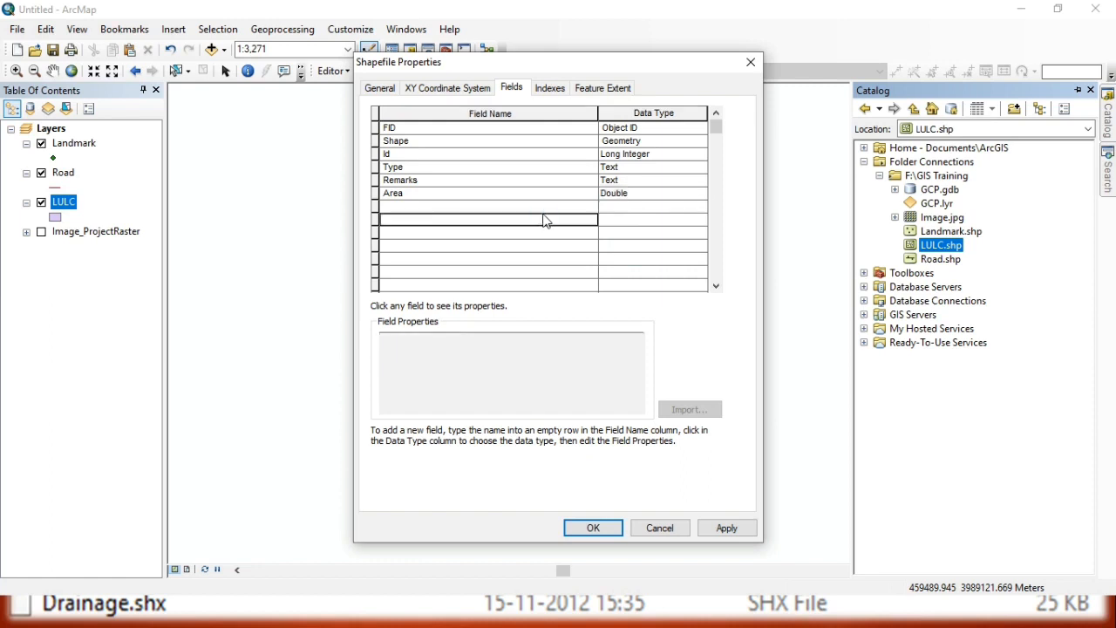
left_click(725, 528)
left_click(590, 527)
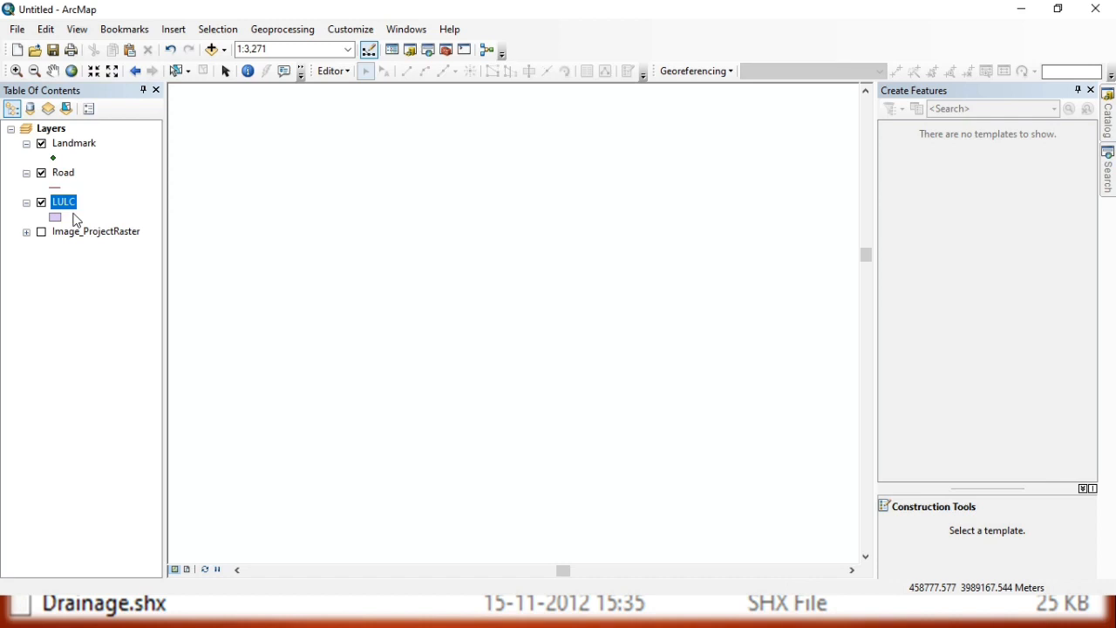
Turn on the Image_ProjectRaster layer so the satellite image is displayed in the map.
left_click(75, 145)
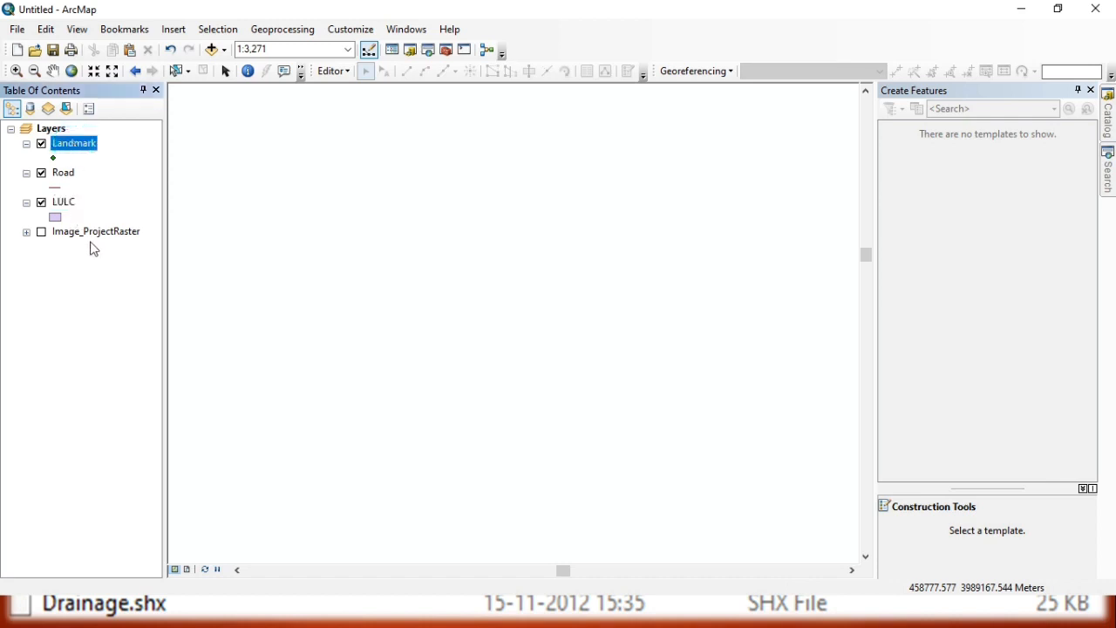
left_click(41, 232)
left_click_drag(431, 353, 341, 346)
mouse_move(420, 370)
left_mouse_down()
mouse_move(386, 359)
mouse_move(407, 366)
left_mouse_up()
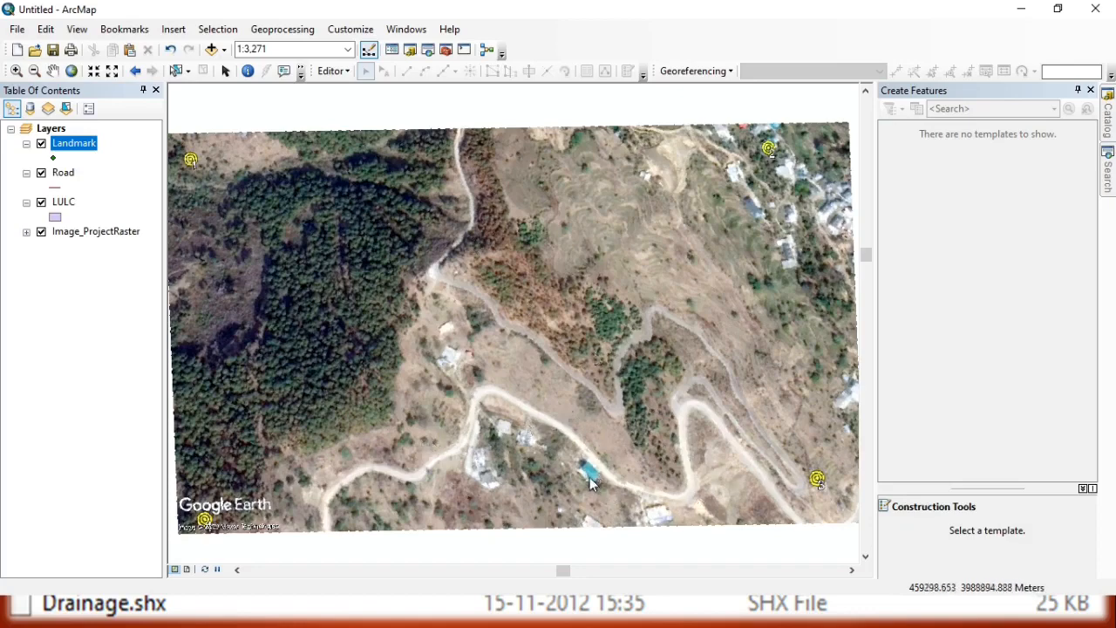
left_click_drag(521, 337, 531, 315)
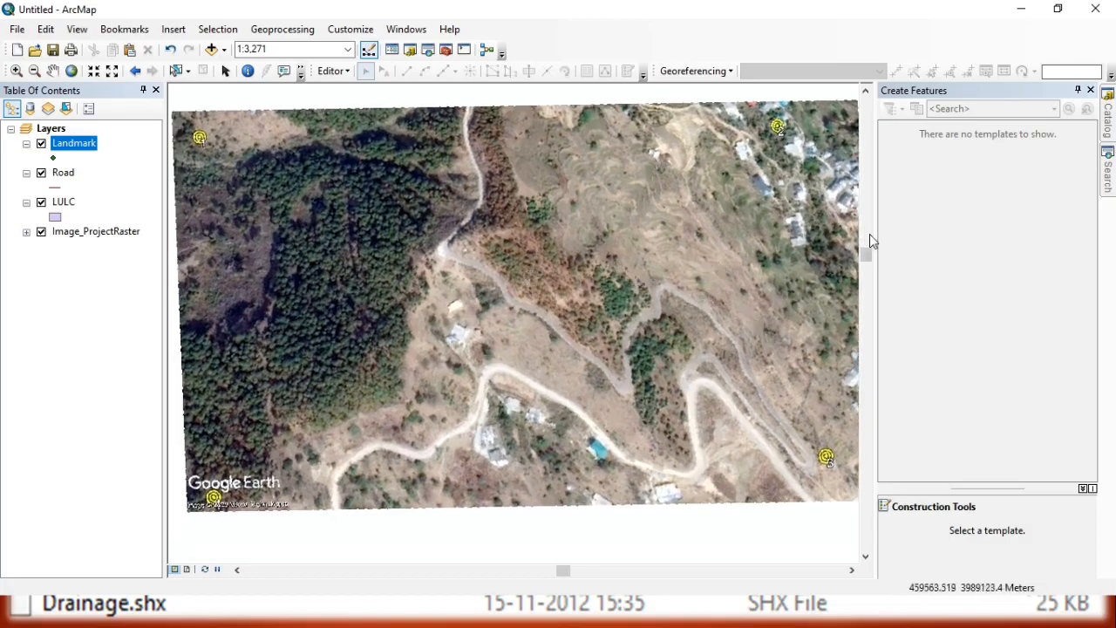
Start an edit session on the Landmark layer and continue past the spatial reference warnings.
right_click(76, 148)
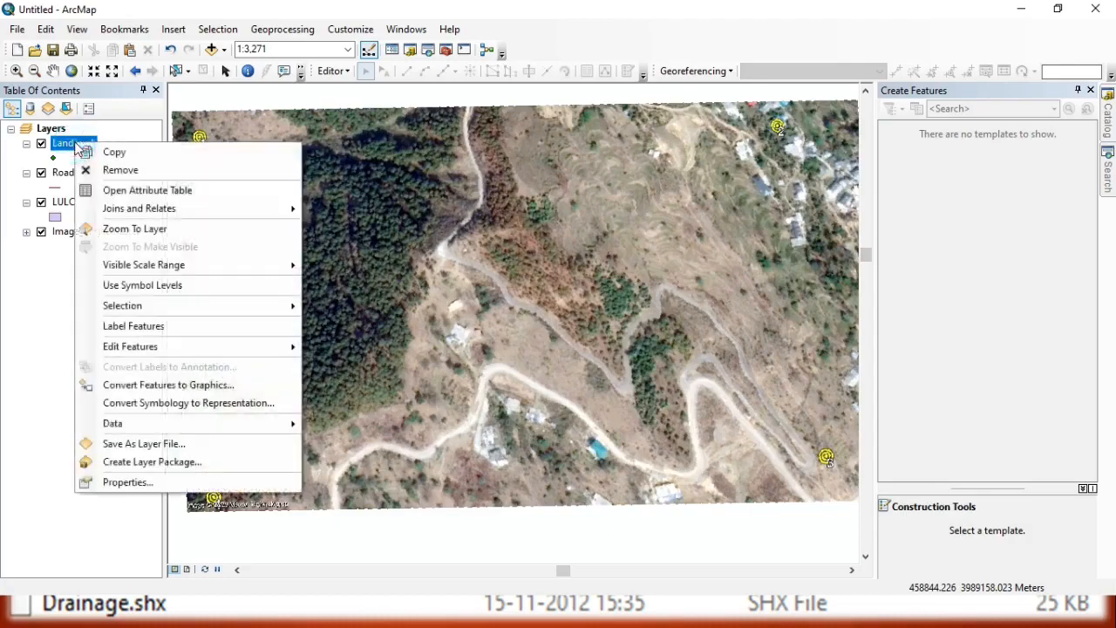
mouse_move(123, 349)
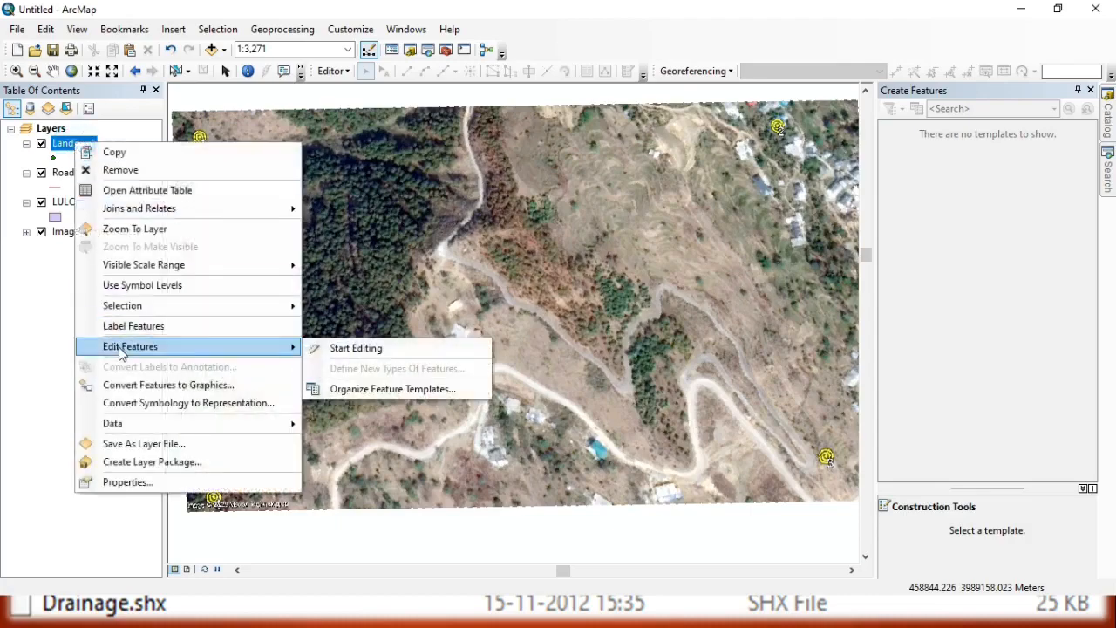
left_click(375, 349)
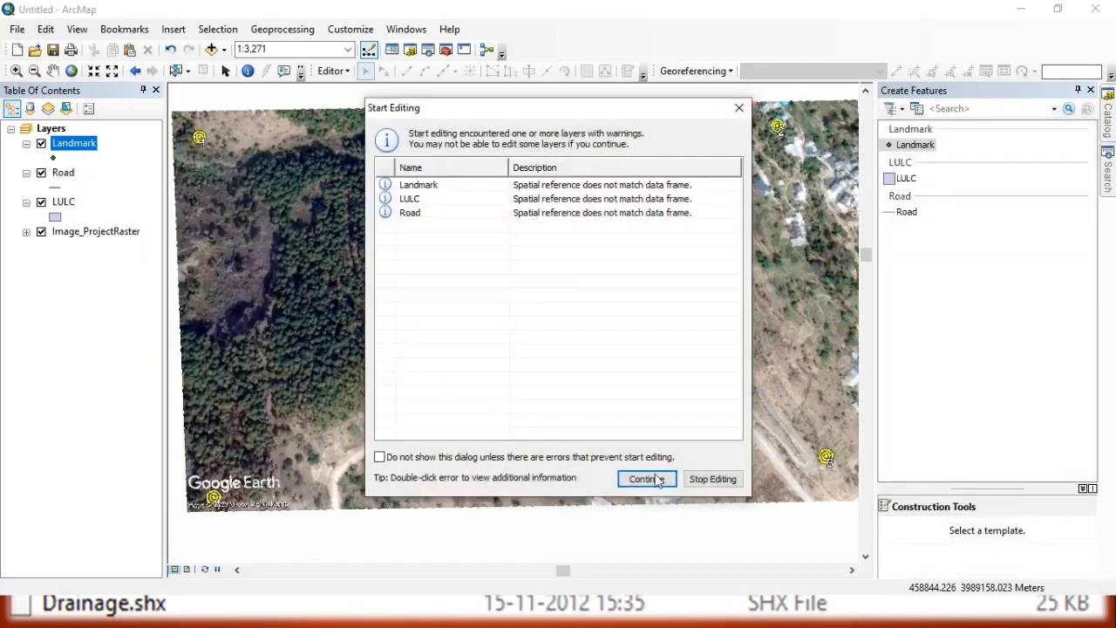
left_click(659, 480)
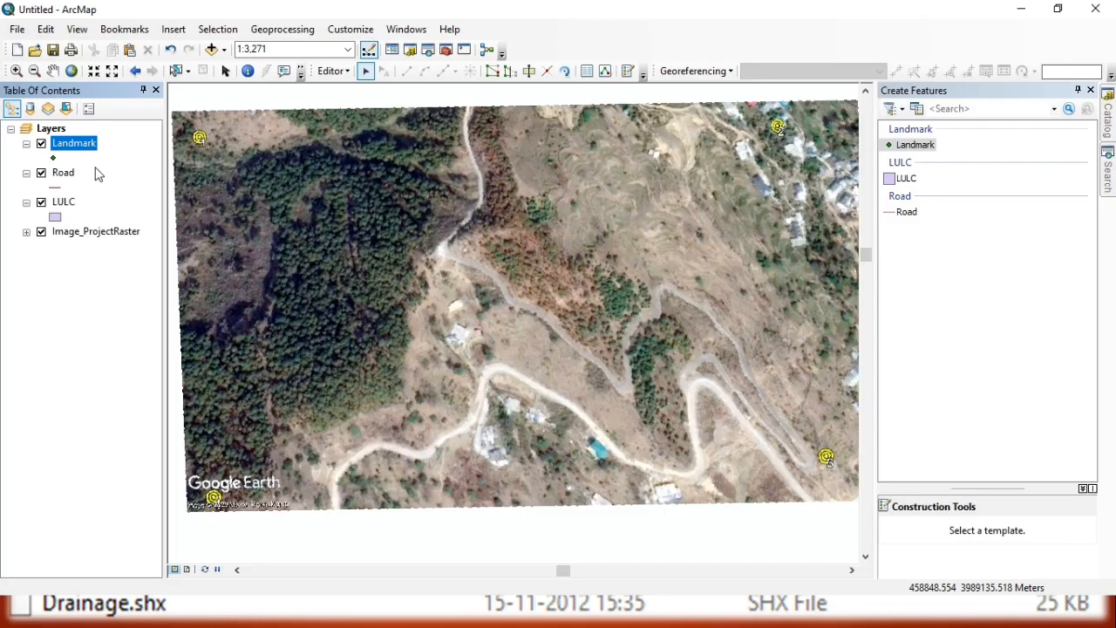
Show the full list of construction tools for the Road template and choose Line.
left_click(904, 218)
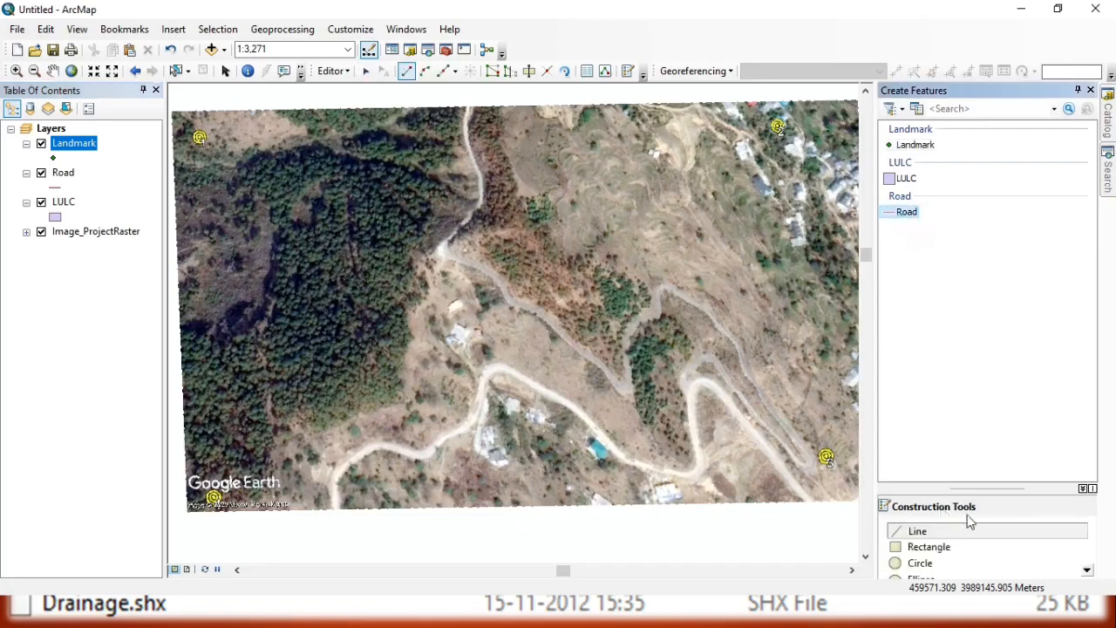
left_click(976, 486)
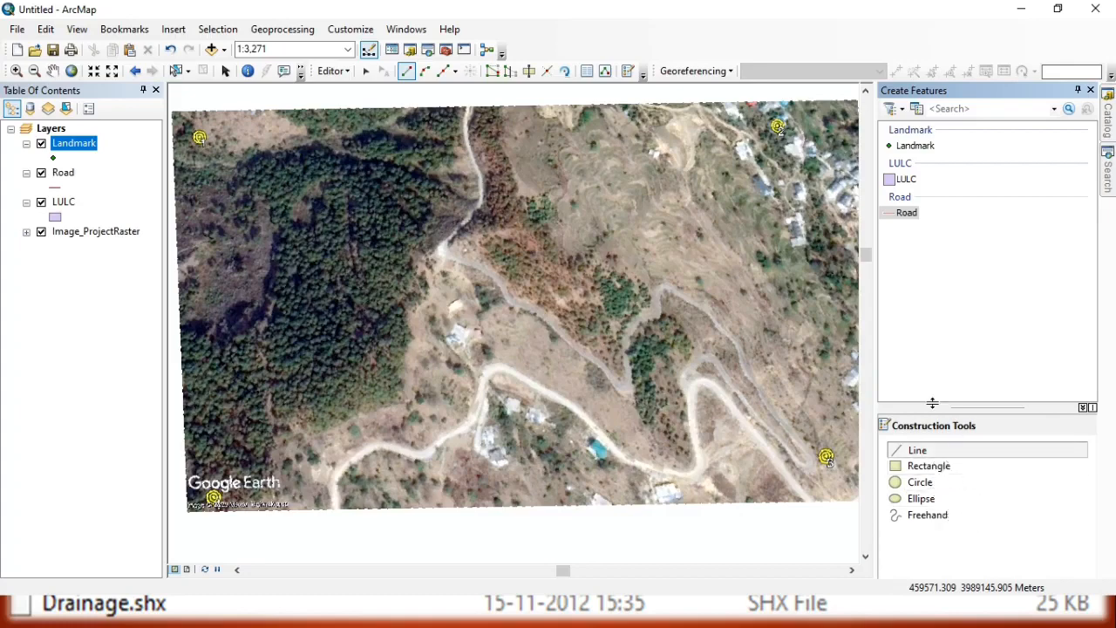
left_click(919, 452)
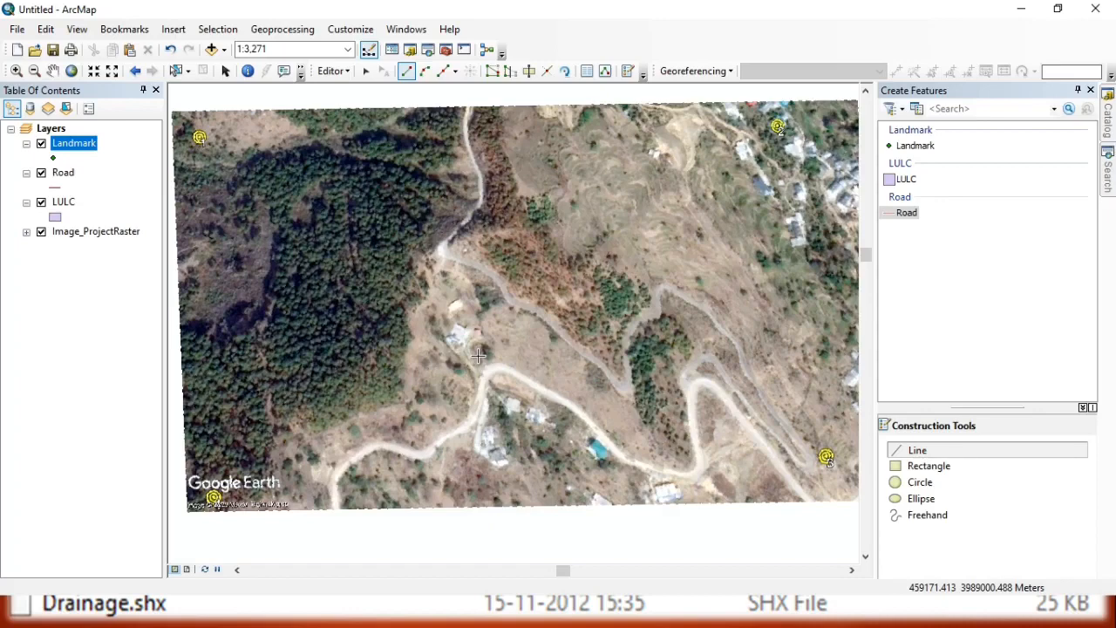
Place a Landmark point at the sharp road bend on the forest's eastern edge and set its Name attribute to ABC.
left_click(915, 146)
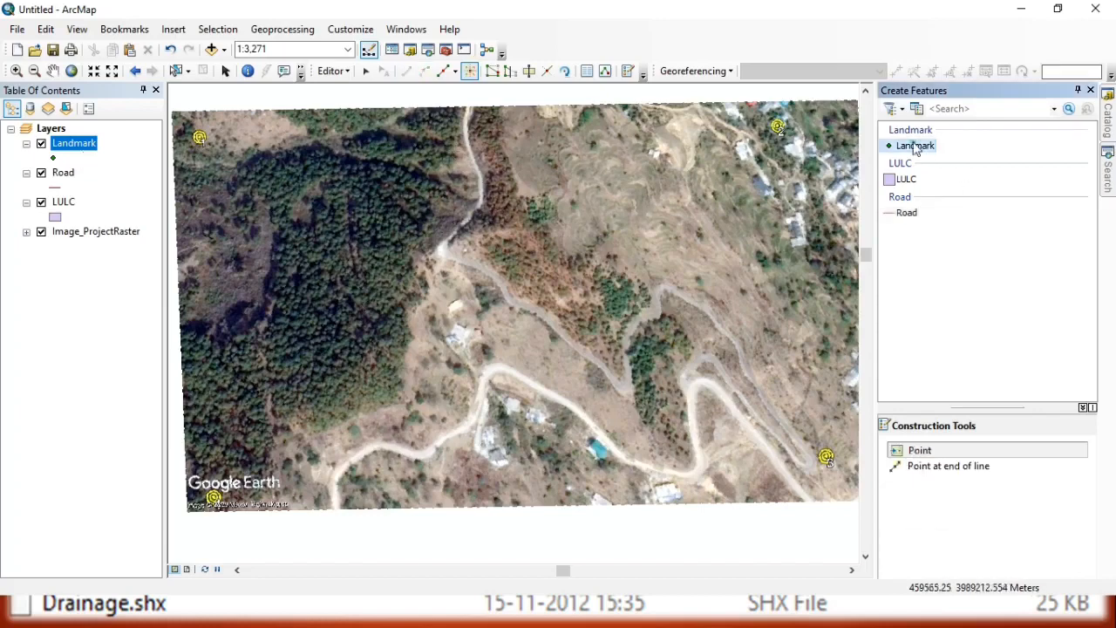
left_click(439, 253)
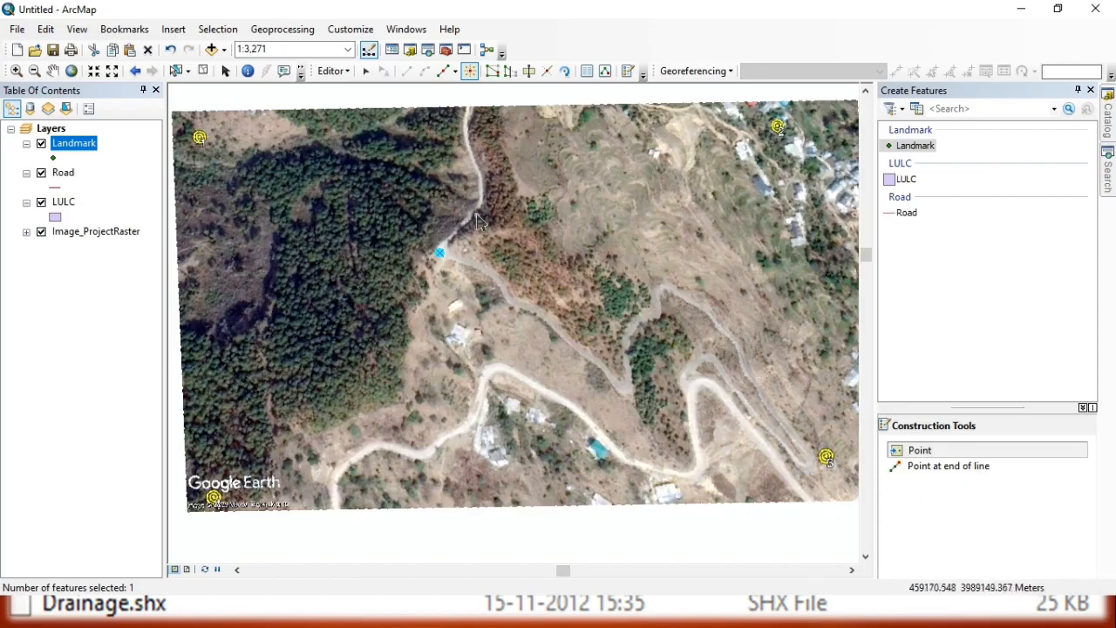
left_click(583, 71)
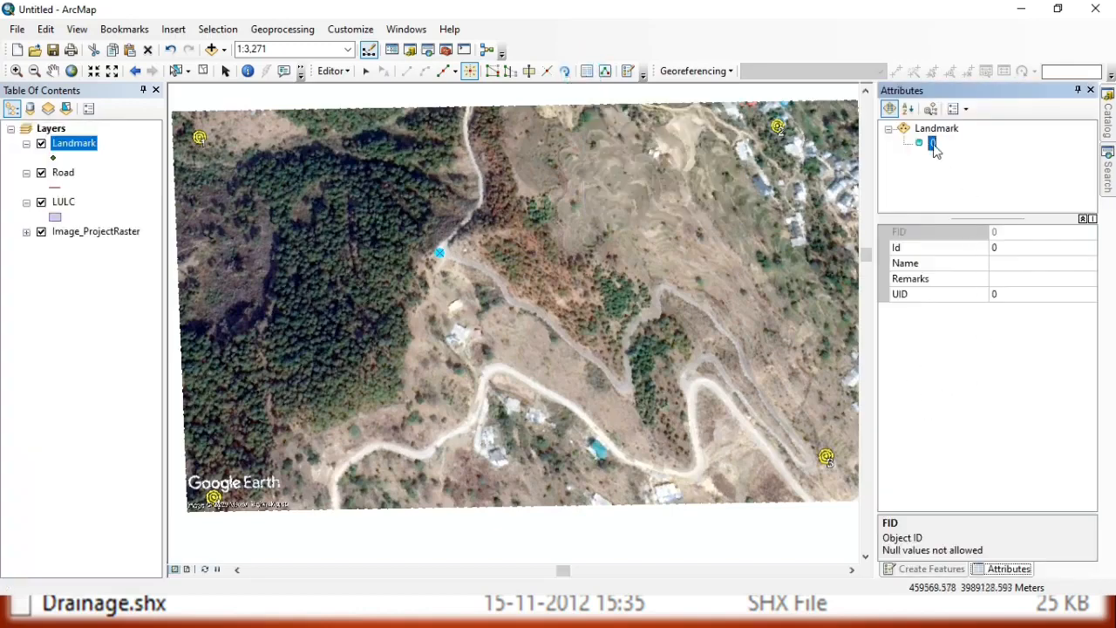
left_click(1008, 265)
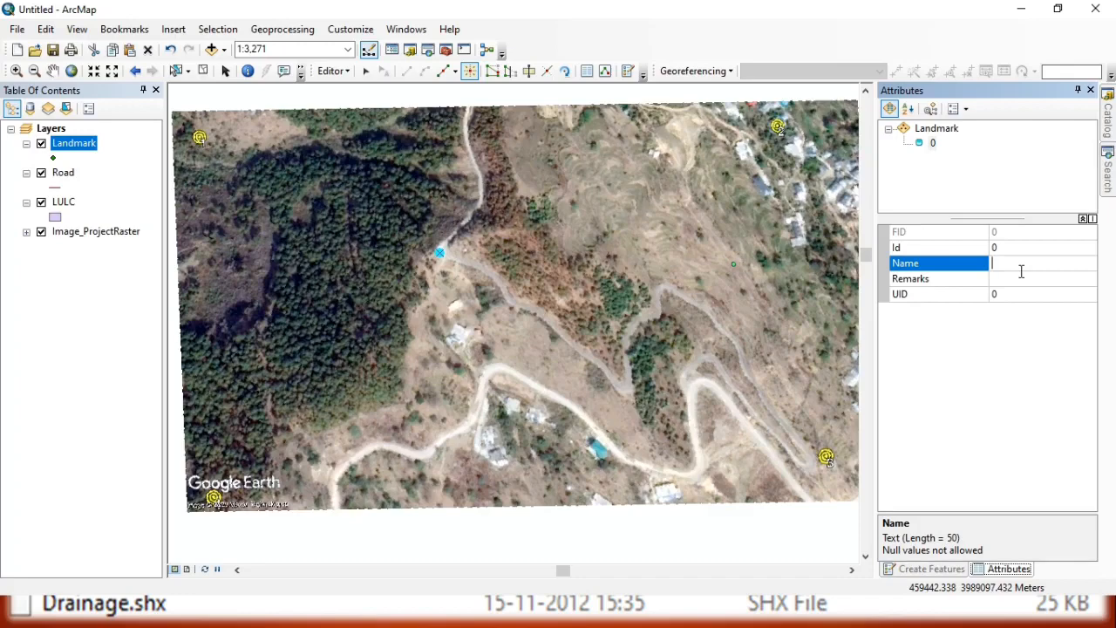
left_click(1021, 262)
type("ABC")
Set the landmark point's Remarks attribute to Bus Stop and its UID to 1.
left_click(1012, 278)
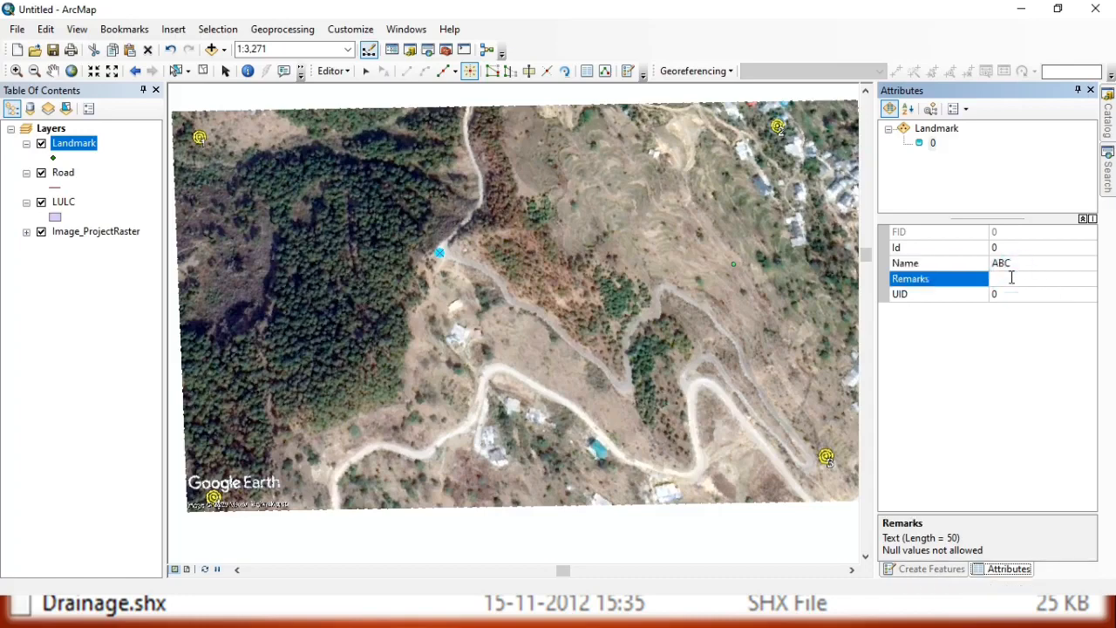
type("Bust")
key("BackSpace")
type("Stop")
key("Return")
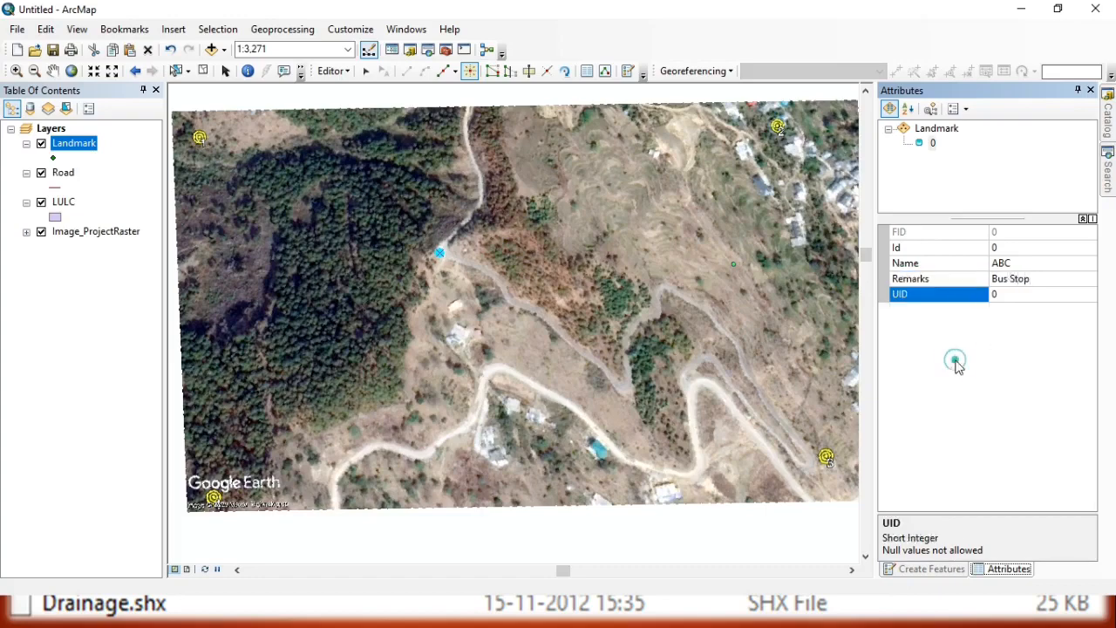
left_click(1013, 294)
type("1")
left_click(997, 331)
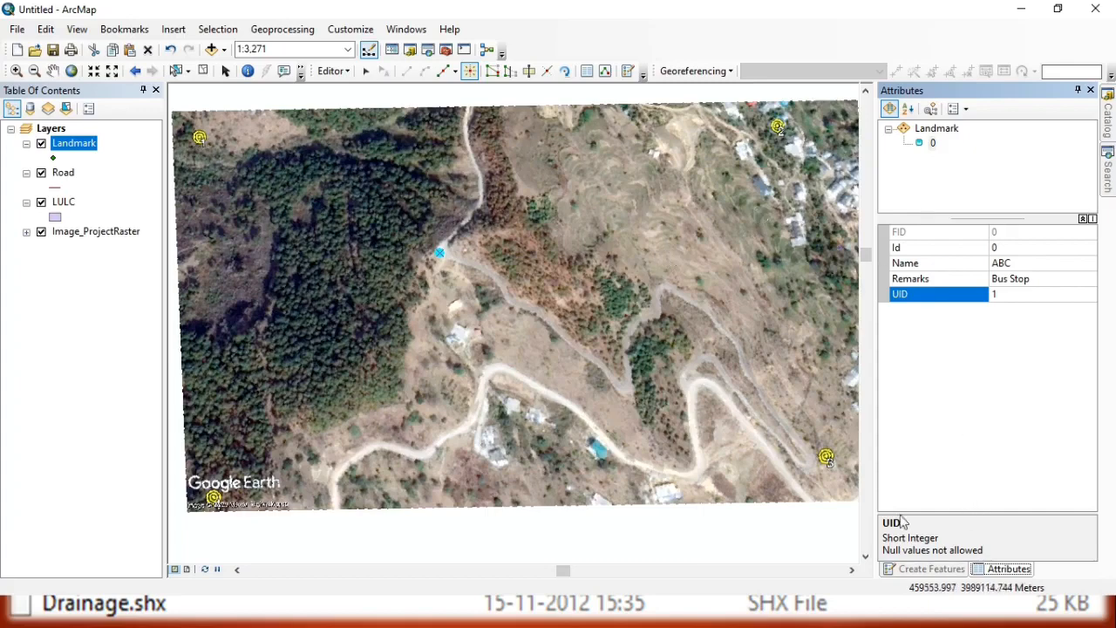
Digitize the lower white road as a Road line, from its southwestern end through both bends to the image's southeastern edge.
left_click(915, 571)
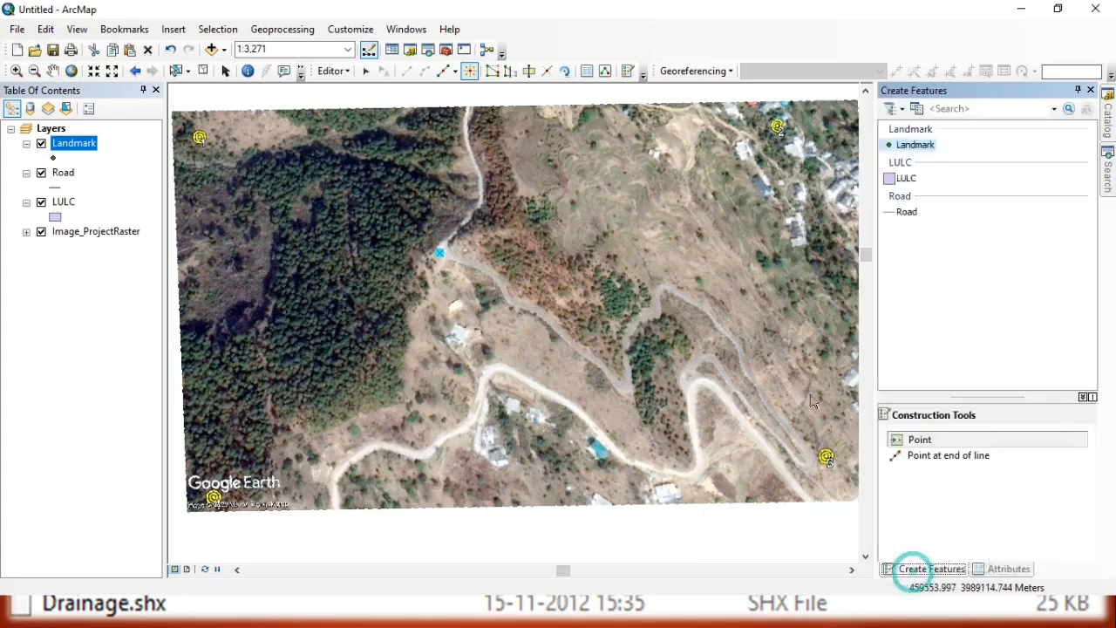
left_click(907, 211)
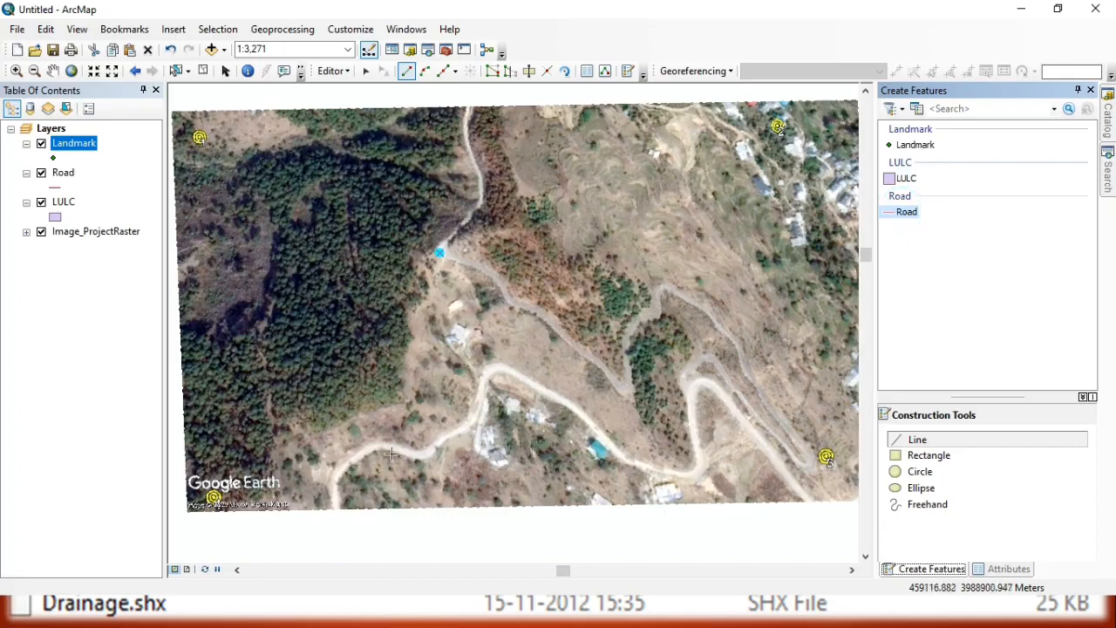
left_click(336, 475)
left_click(360, 455)
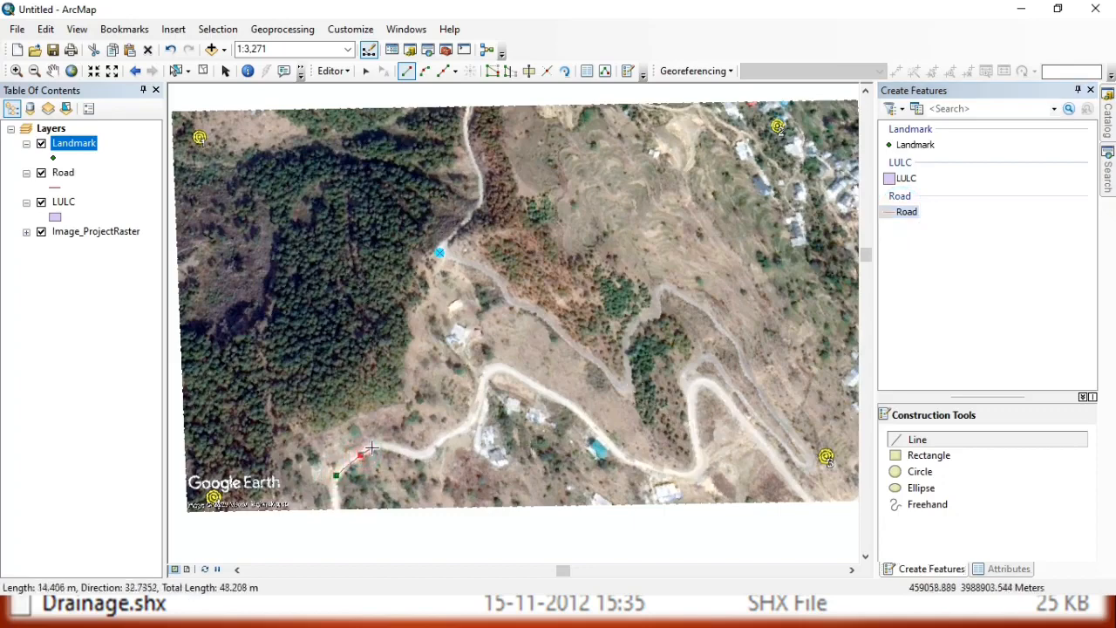
left_click(372, 448)
left_click(384, 446)
left_click(403, 450)
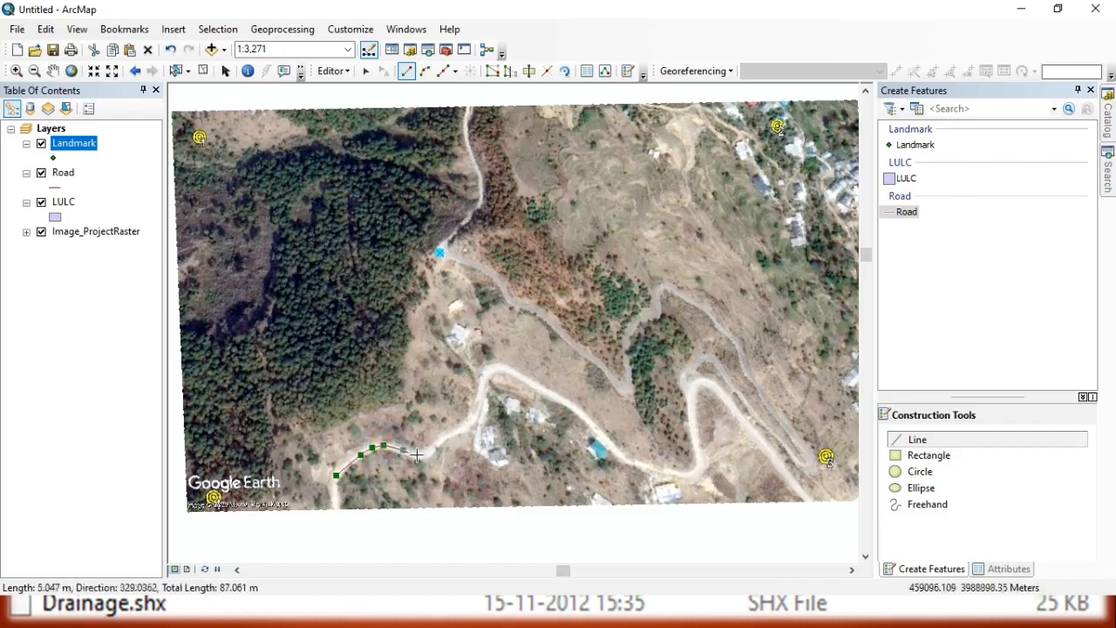
left_click(419, 457)
left_click(429, 453)
left_click(443, 441)
left_click(451, 434)
left_click(462, 428)
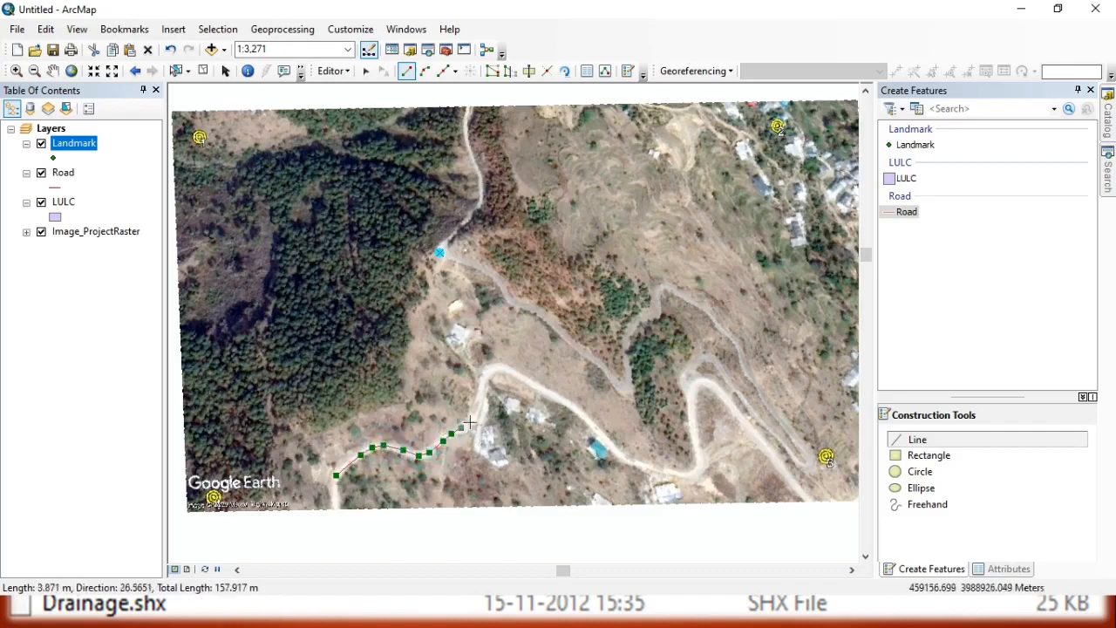
left_click(471, 421)
left_click(475, 414)
left_click(489, 372)
left_click(493, 368)
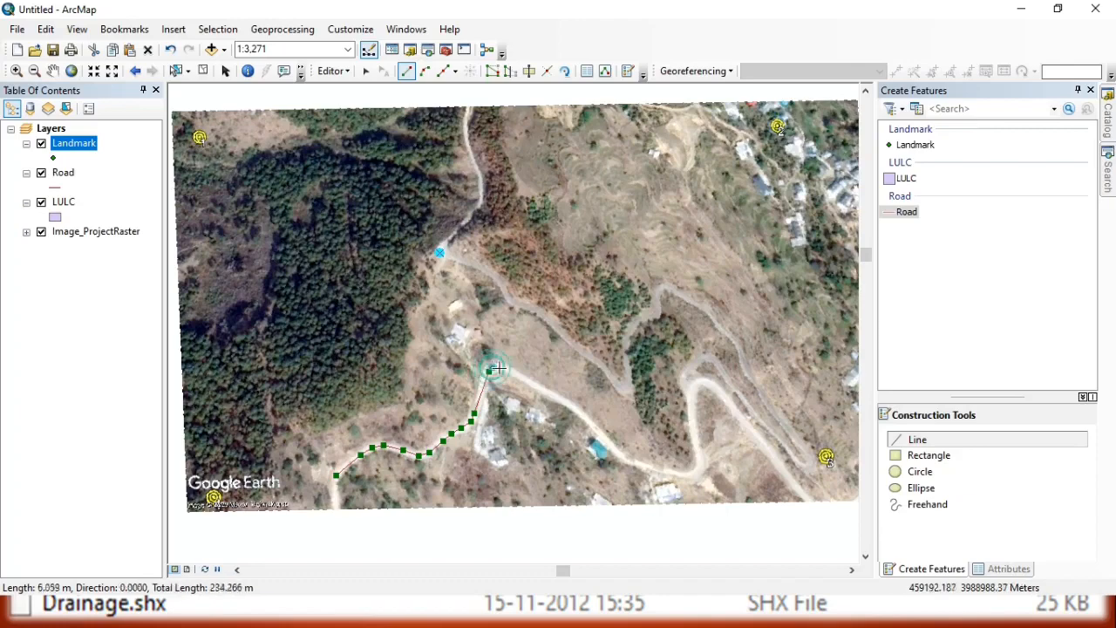
left_click(499, 368)
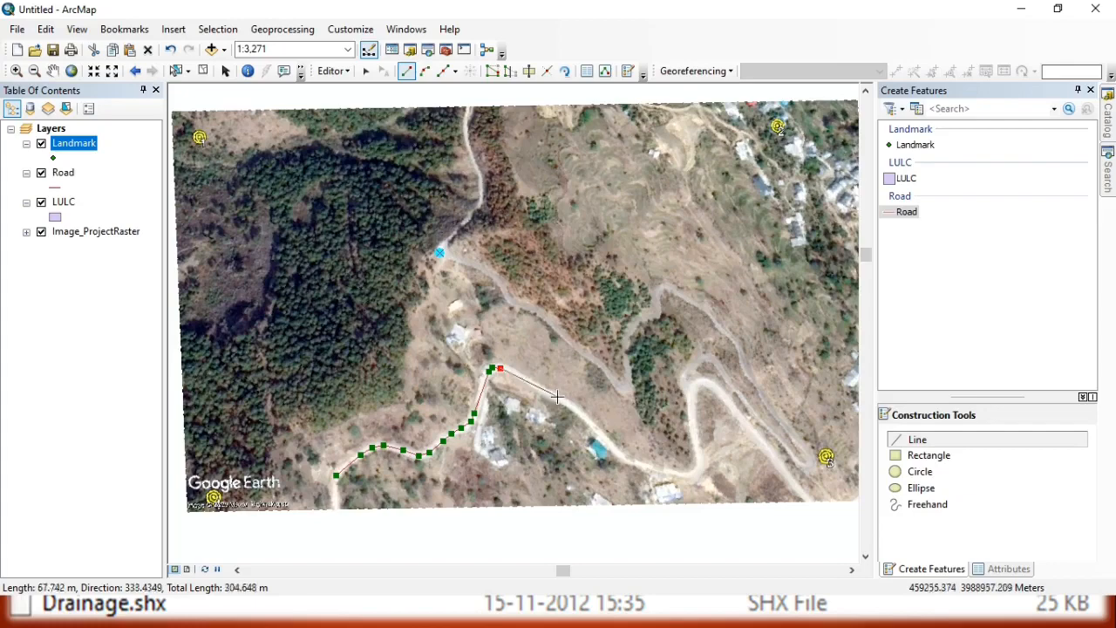
left_click(524, 381)
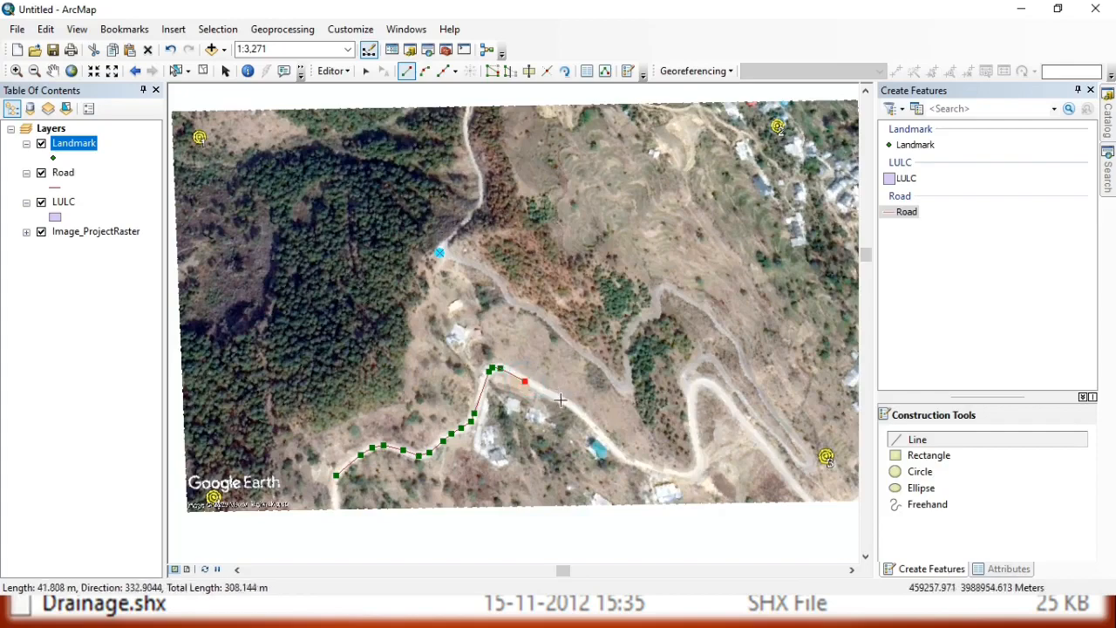
left_click(562, 401)
left_click(582, 416)
left_click(601, 435)
left_click(618, 453)
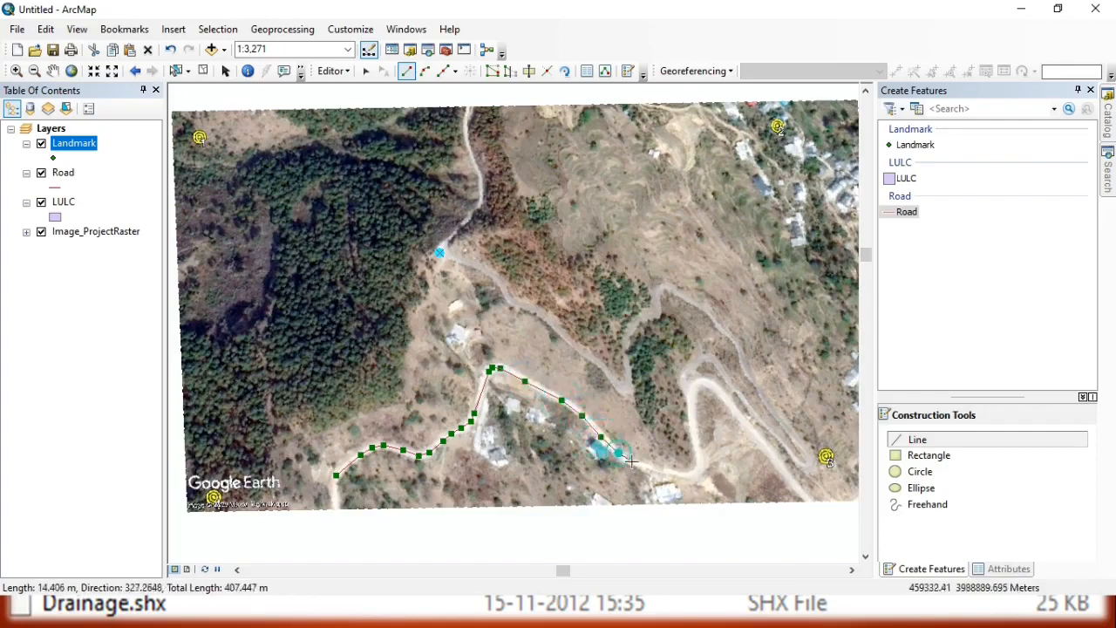
left_click(632, 461)
left_click(653, 469)
left_click(673, 473)
left_click(685, 472)
left_click(695, 471)
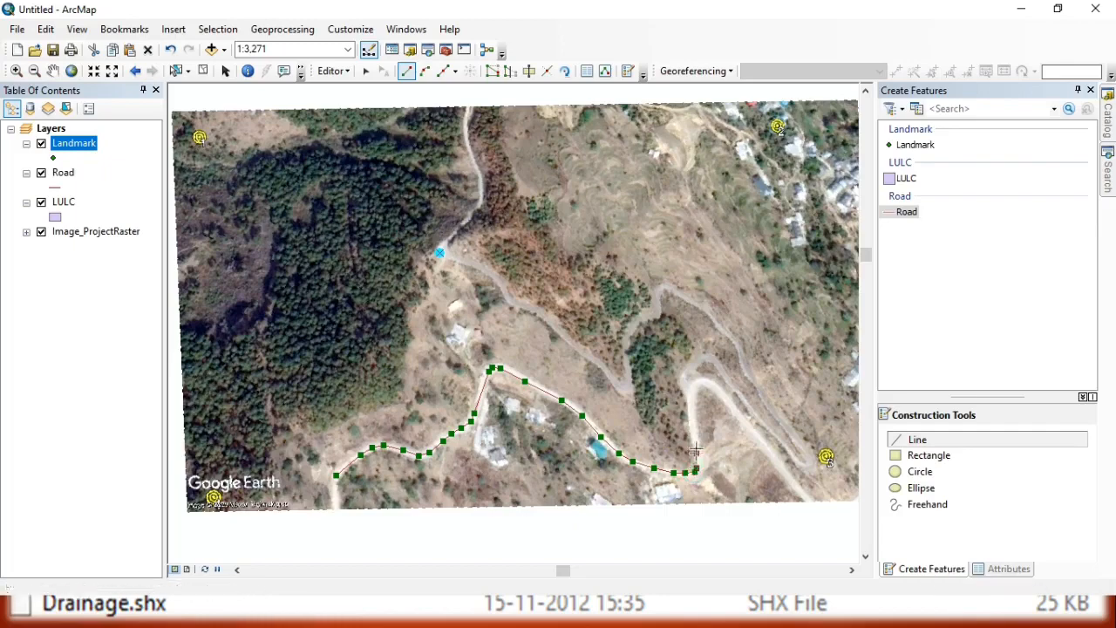
left_click(697, 453)
left_click(691, 407)
left_click(694, 397)
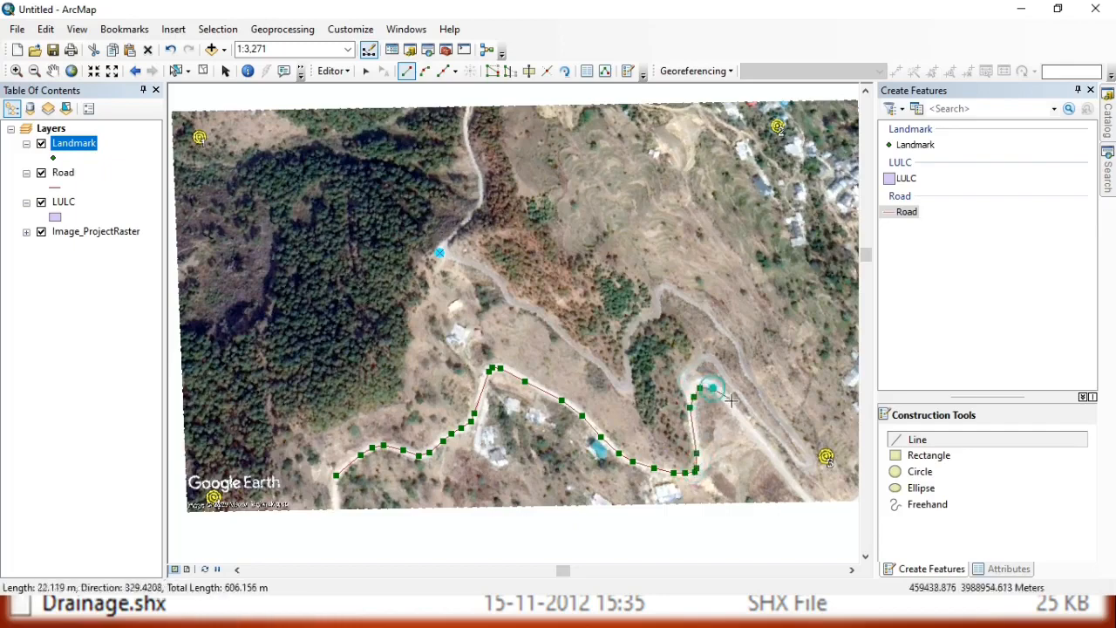
left_click(735, 402)
double_click(805, 493)
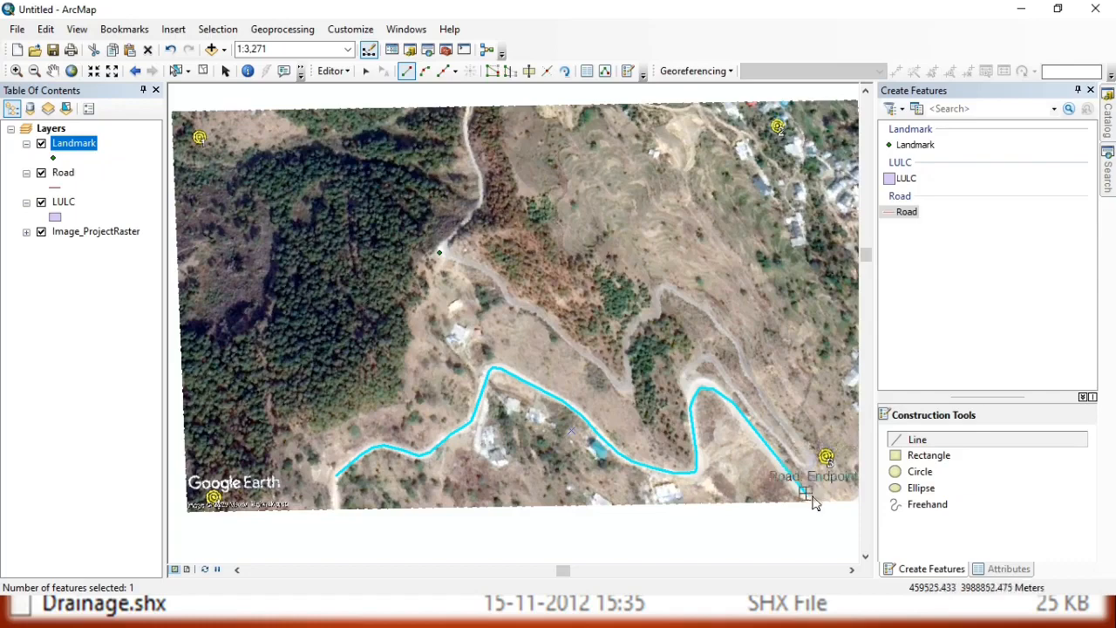
Digitize the upper road as a second Road line, from the lower road's eastern bend through the switchbacks and landmark bend to the image's northern edge.
left_click(690, 406)
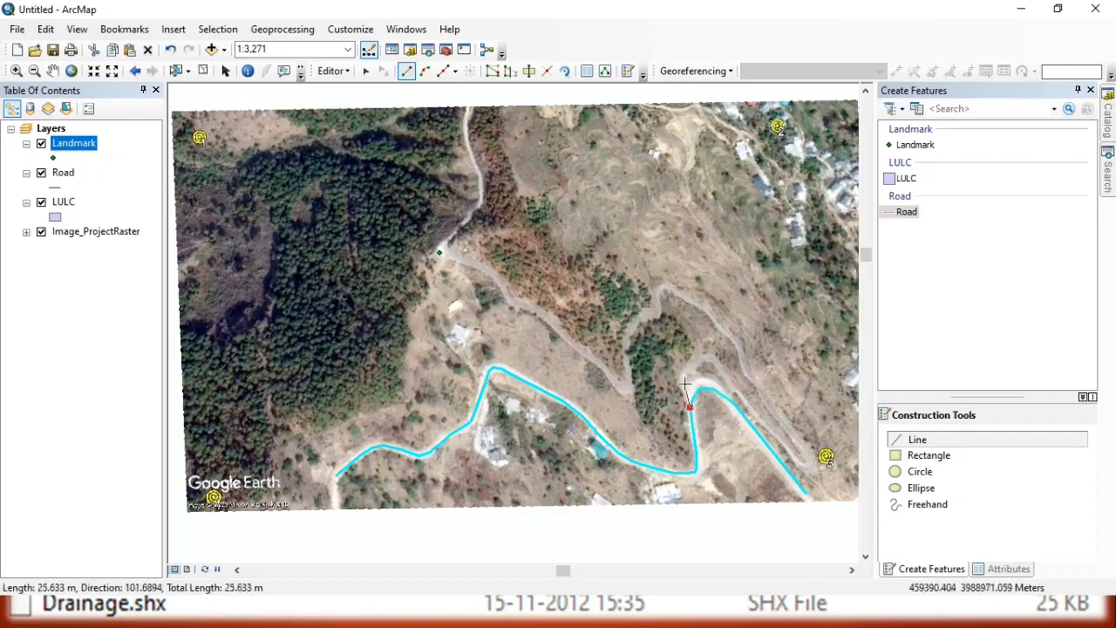
left_click(685, 385)
left_click(686, 370)
left_click(702, 360)
left_click(711, 360)
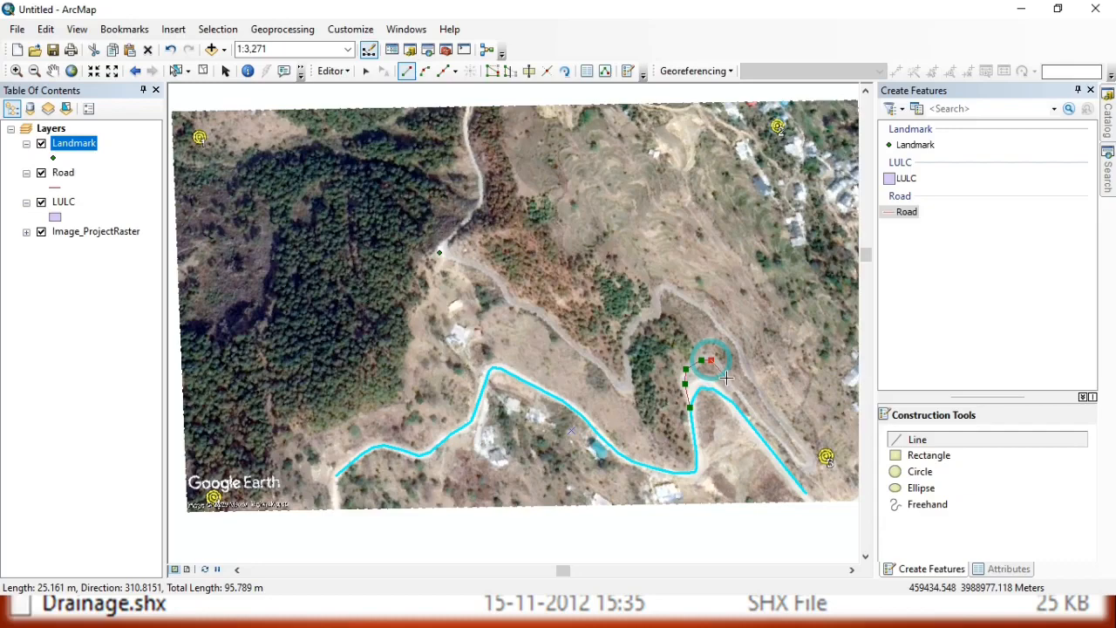
left_click(788, 451)
left_click(808, 461)
left_click(806, 446)
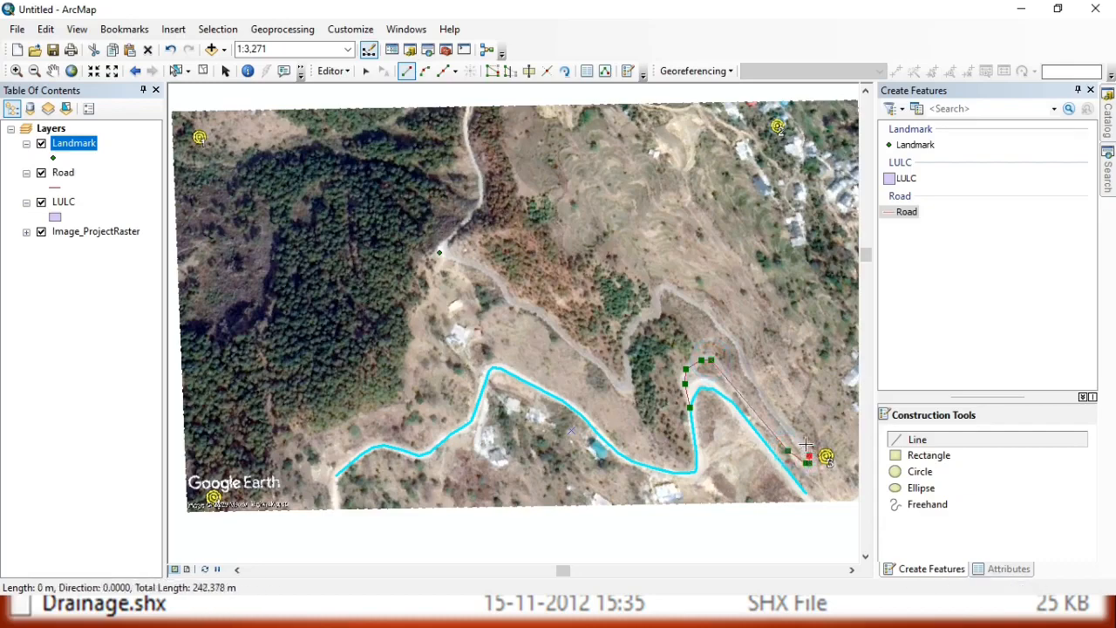
left_click(749, 377)
left_click(746, 353)
left_click(739, 347)
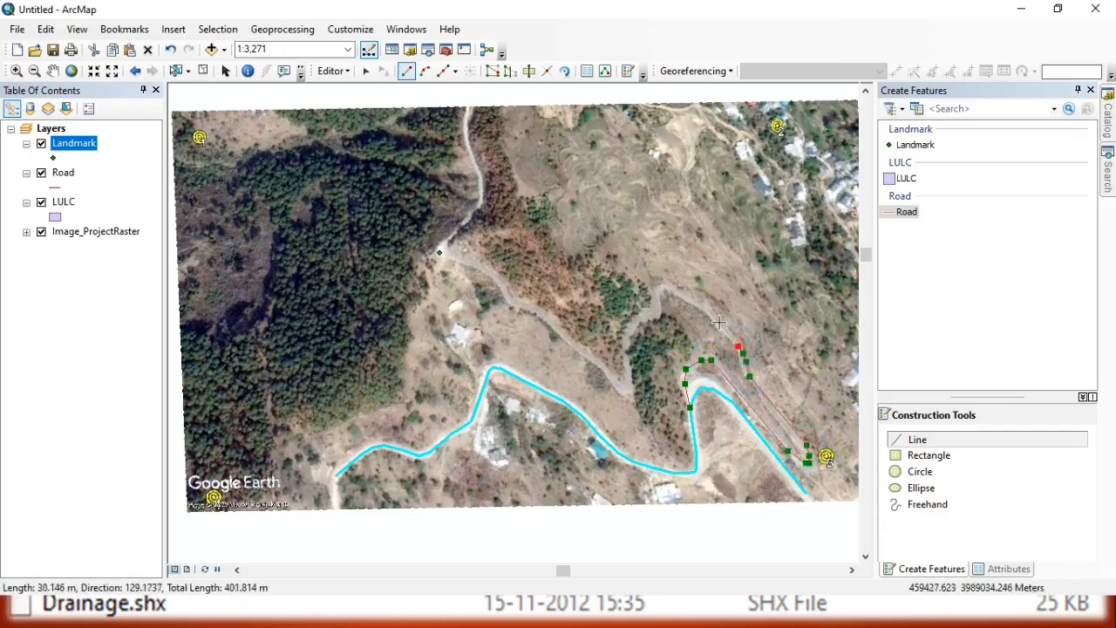
left_click(719, 321)
left_click(711, 312)
left_click(689, 301)
left_click(672, 292)
left_click(665, 294)
left_click(661, 299)
left_click(653, 317)
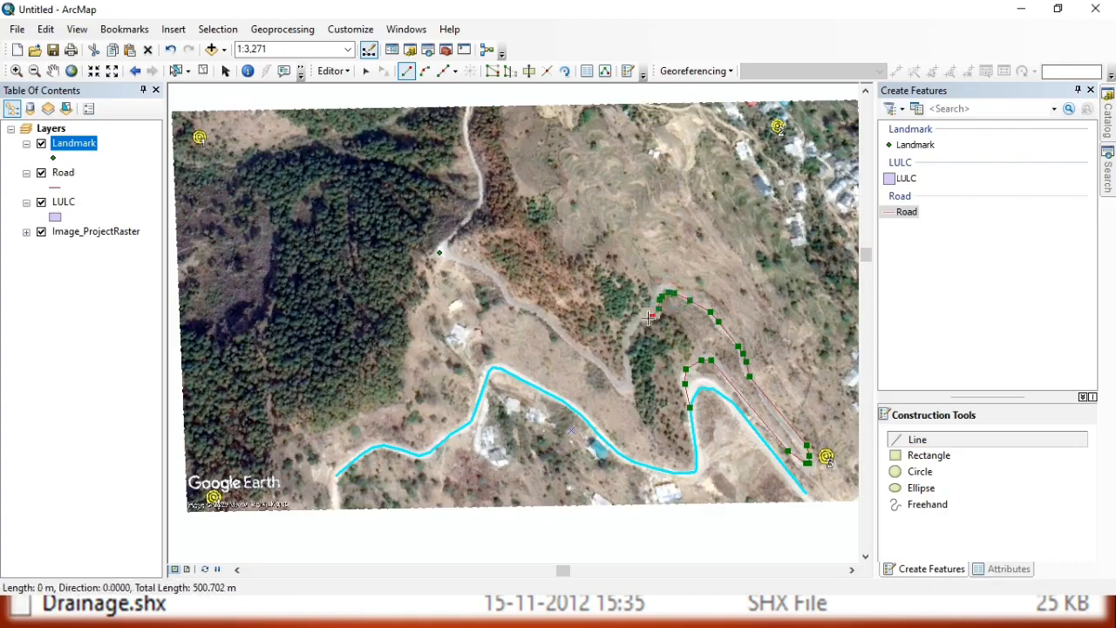
left_click(641, 323)
left_click(636, 331)
left_click(633, 340)
left_click(630, 350)
left_click(630, 361)
left_click(629, 373)
left_click(627, 381)
left_click(621, 387)
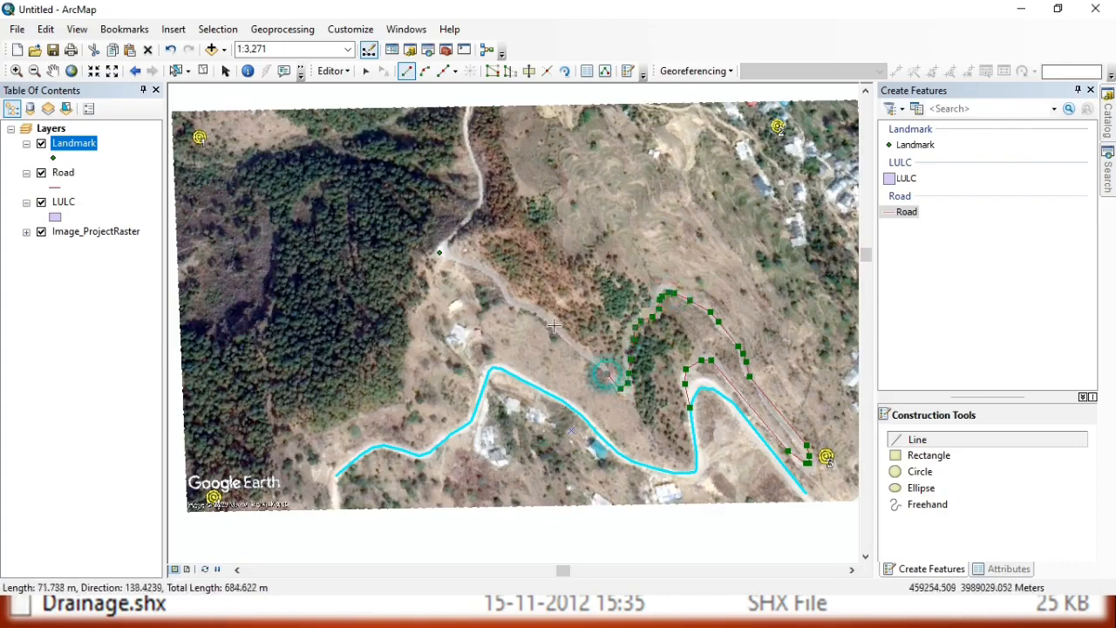
left_click(553, 322)
left_click(528, 309)
left_click(517, 303)
left_click(510, 294)
left_click(505, 283)
left_click(483, 271)
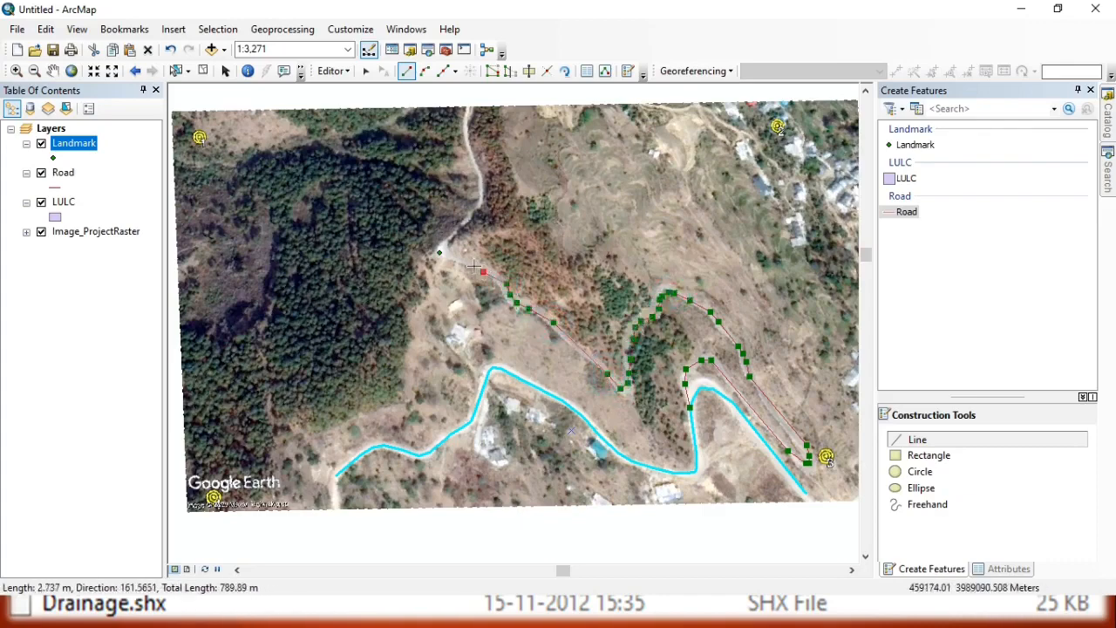
left_click(467, 261)
left_click(448, 253)
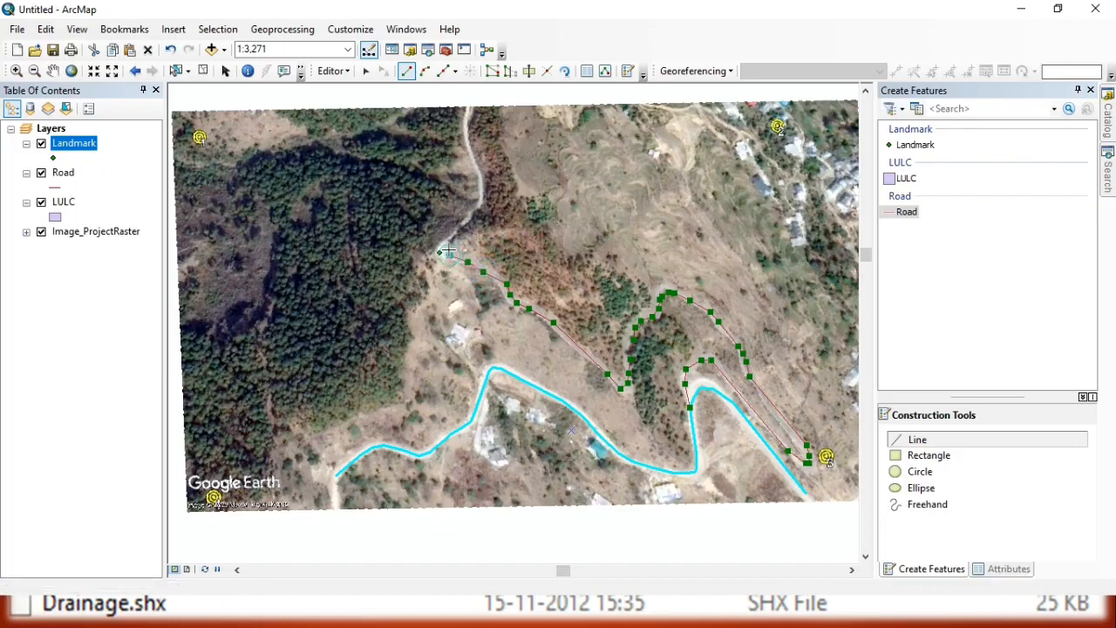
left_click(450, 247)
left_click(453, 239)
left_click(459, 230)
left_click(470, 219)
left_click(476, 206)
left_click(481, 186)
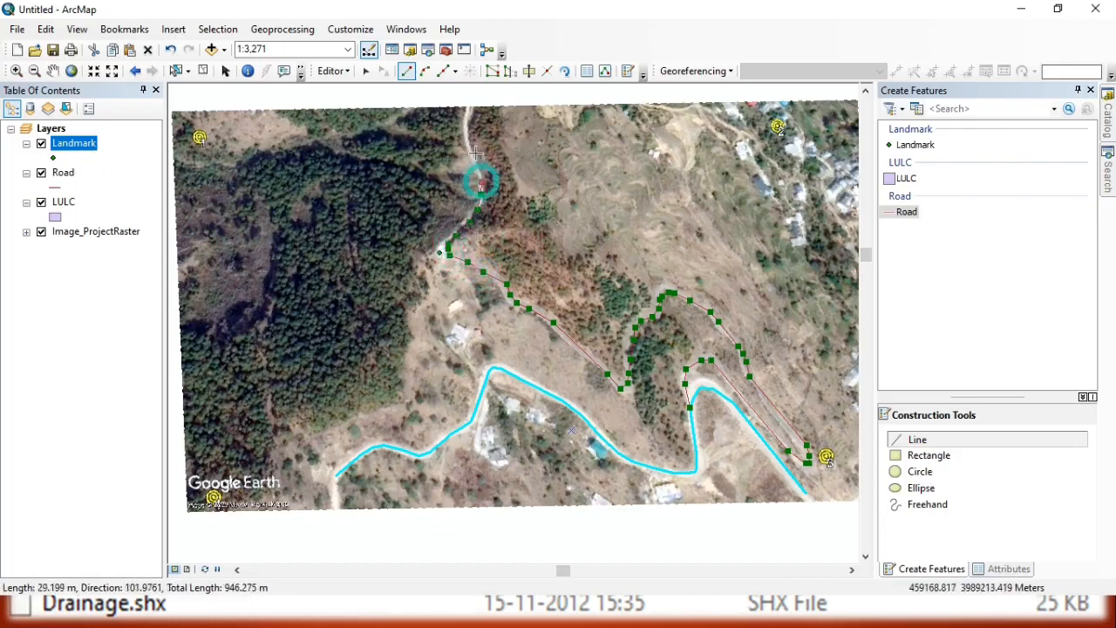
left_click(470, 114)
double_click(470, 114)
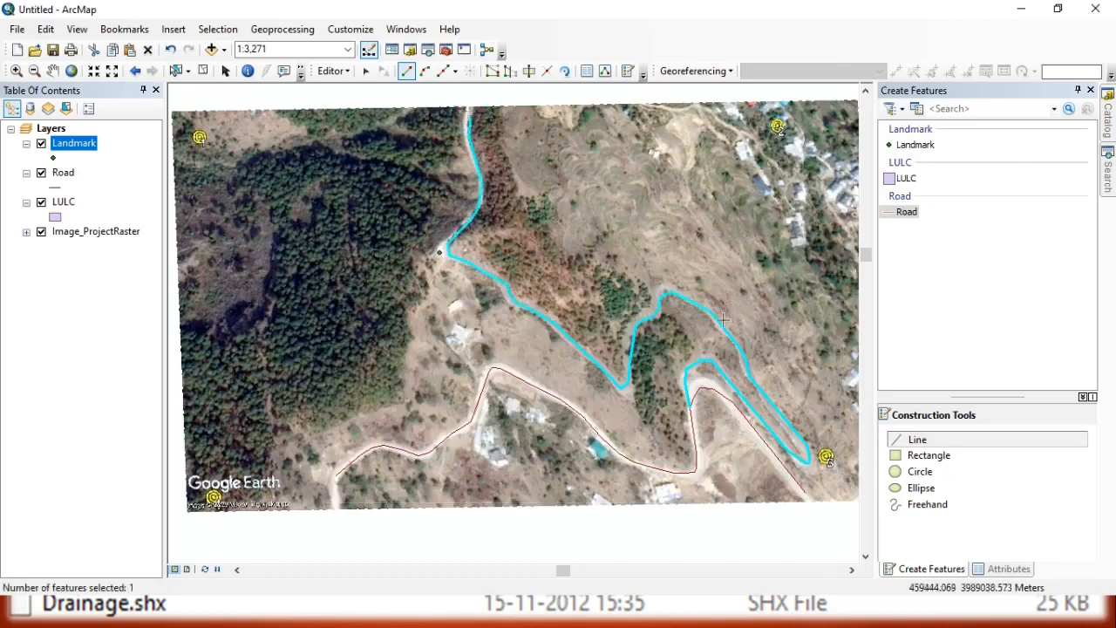
Digitize an LULC polygon around the dense forest west of the road, following its edge from the northeastern corner back to the start.
left_click(909, 180)
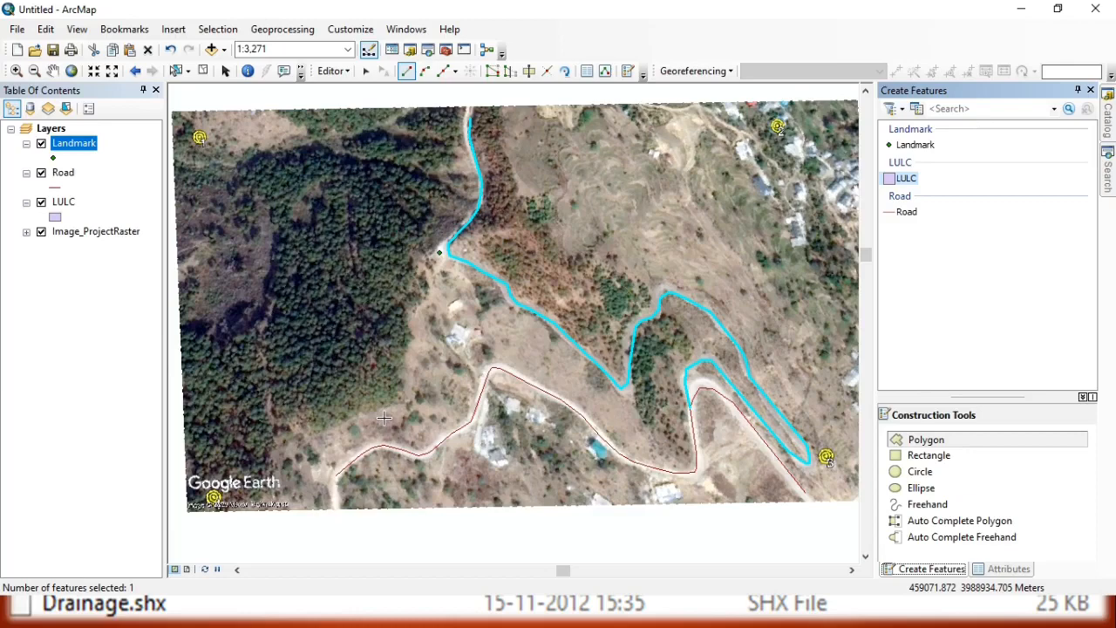
left_click(455, 130)
left_click(445, 178)
left_click(441, 192)
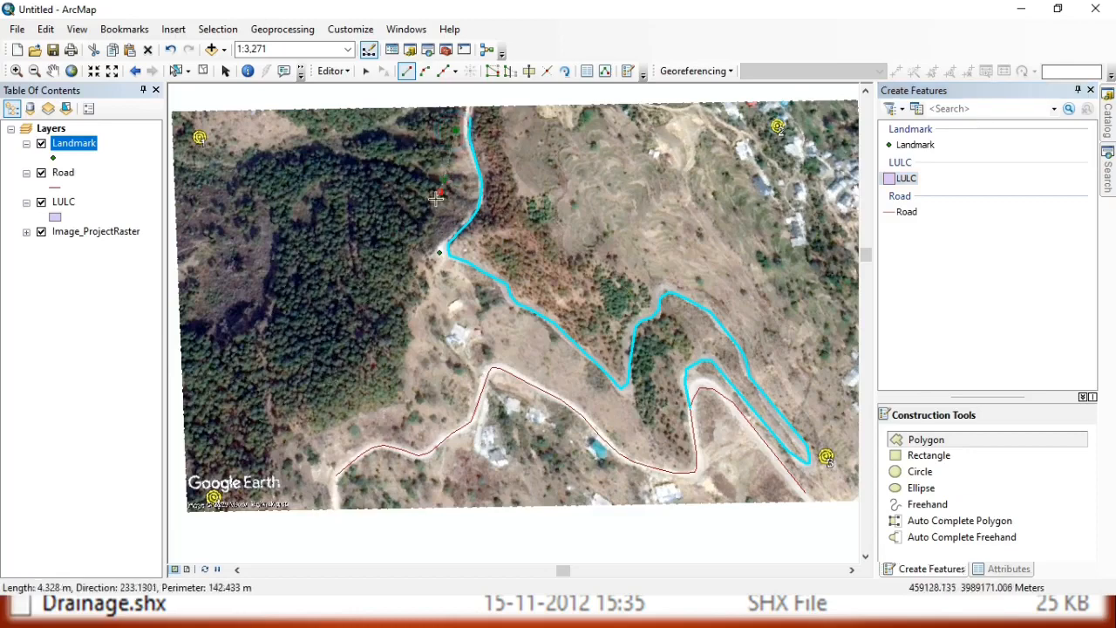
left_click(429, 210)
left_click(424, 225)
left_click(419, 236)
left_click(417, 254)
left_click(418, 267)
left_click(419, 283)
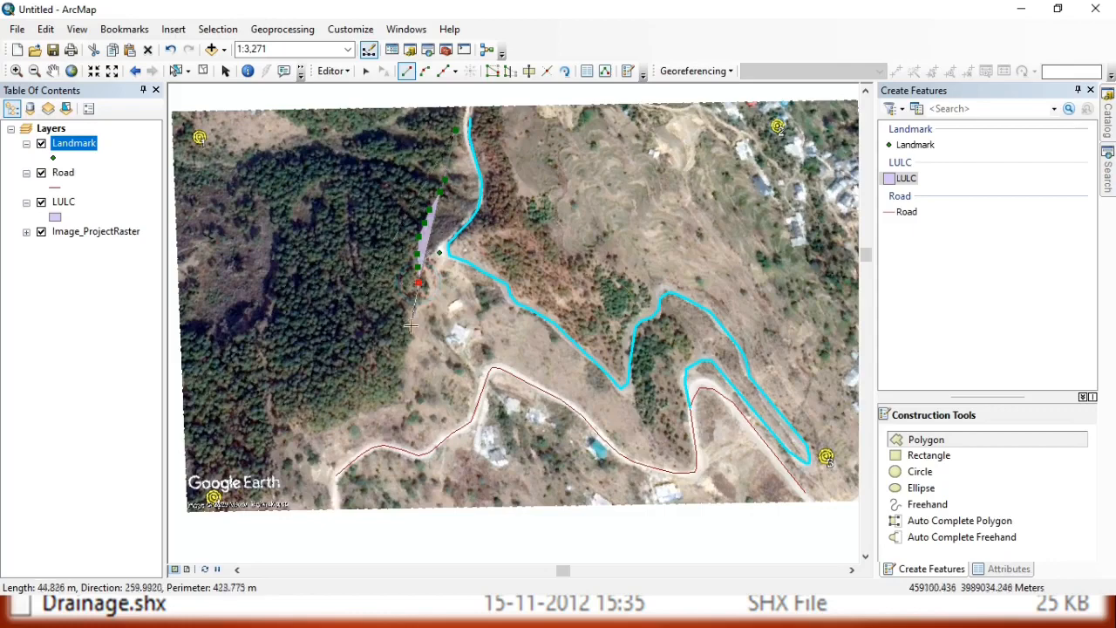
left_click(411, 336)
left_click(410, 345)
left_click(404, 356)
left_click(404, 369)
left_click(401, 399)
left_click(389, 408)
left_click(364, 412)
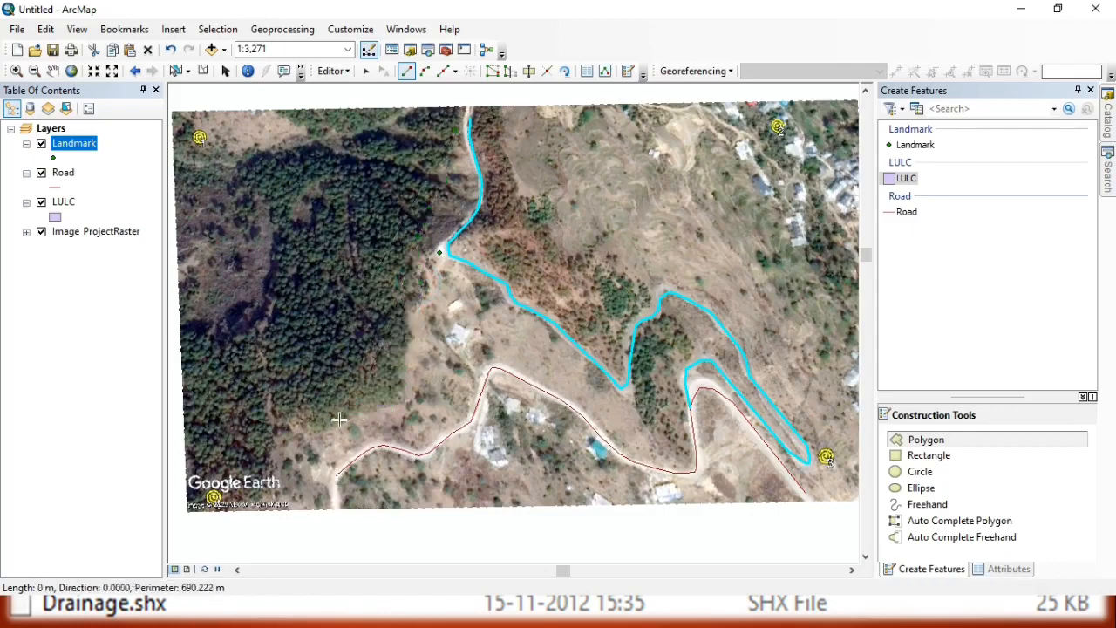
left_click(341, 418)
left_click(313, 427)
left_click(303, 428)
left_click(277, 424)
left_click(275, 419)
left_click(274, 411)
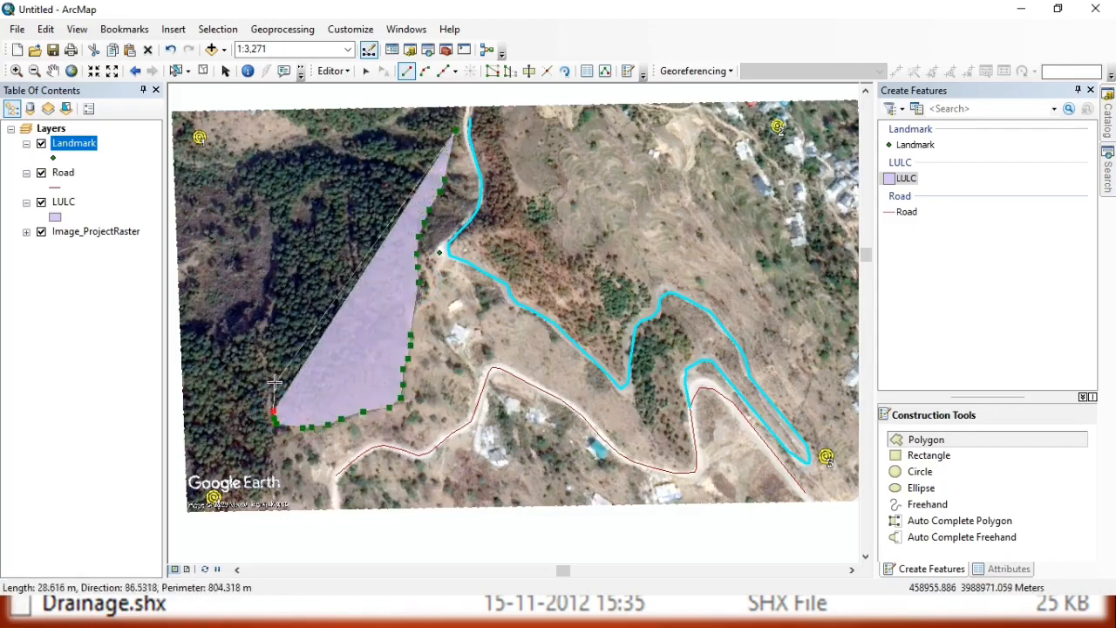
left_click(272, 377)
left_click(265, 358)
left_click(259, 340)
left_click(262, 324)
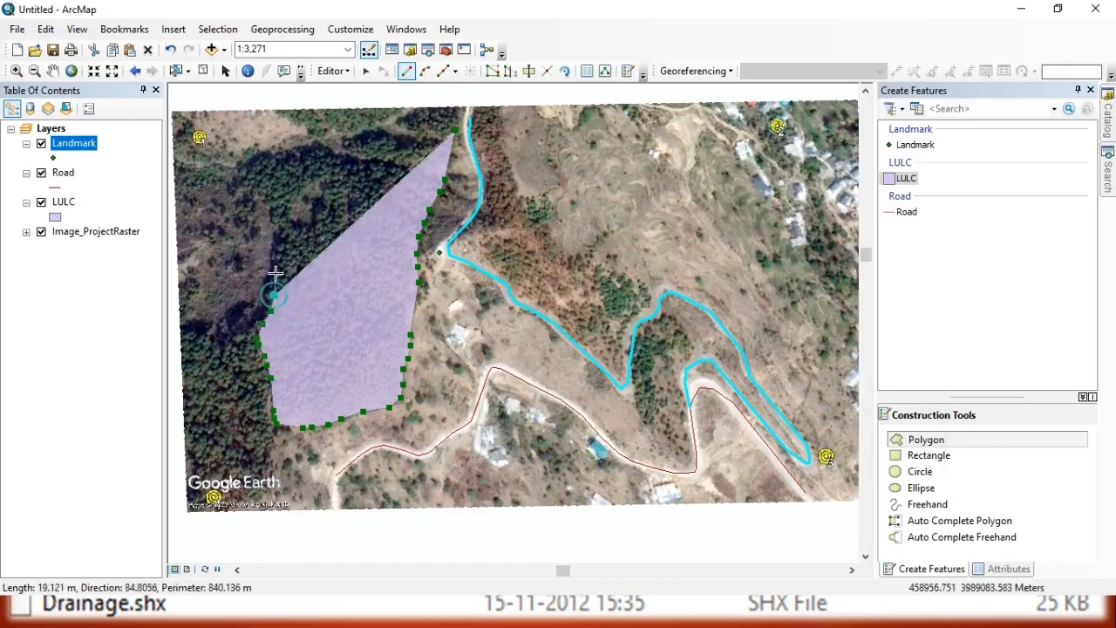
left_click(274, 297)
left_click(277, 248)
left_click(288, 229)
left_click(270, 209)
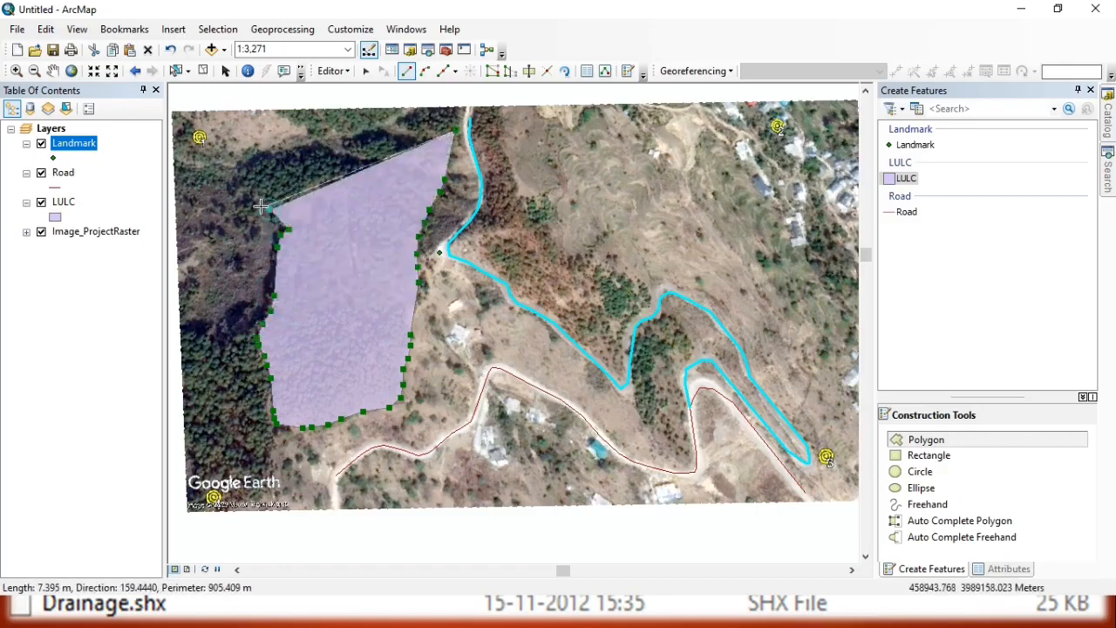
left_click(254, 205)
left_click(238, 194)
left_click(240, 173)
left_click(248, 163)
left_click(259, 157)
left_click(271, 156)
left_click(286, 154)
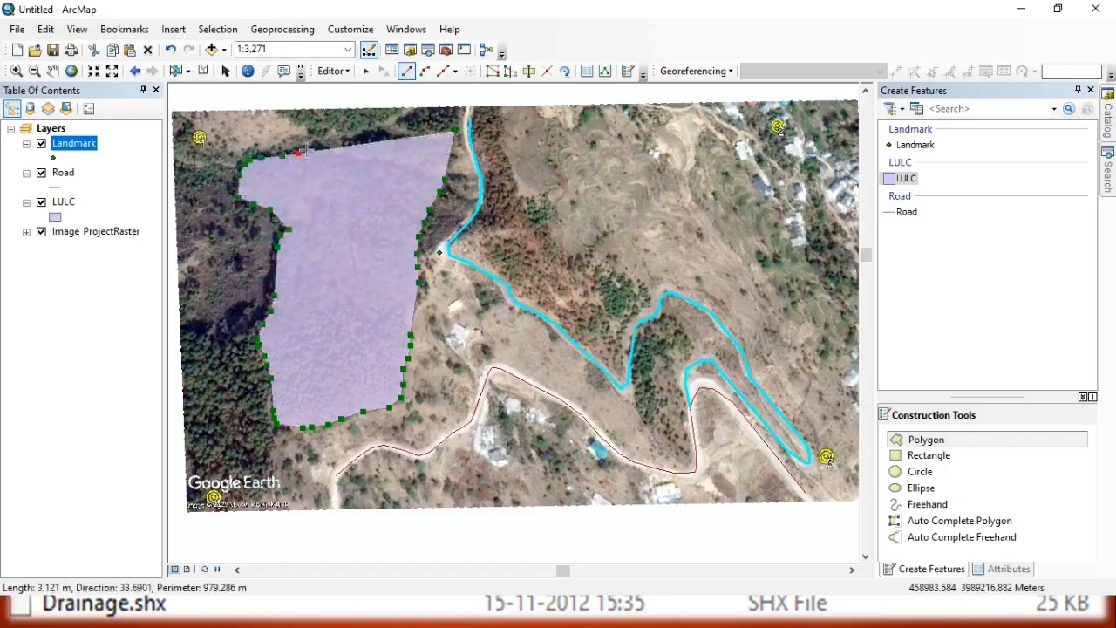
left_click(301, 152)
left_click(319, 144)
left_click(331, 138)
left_click(344, 134)
left_click(362, 132)
left_click(384, 130)
left_click(406, 130)
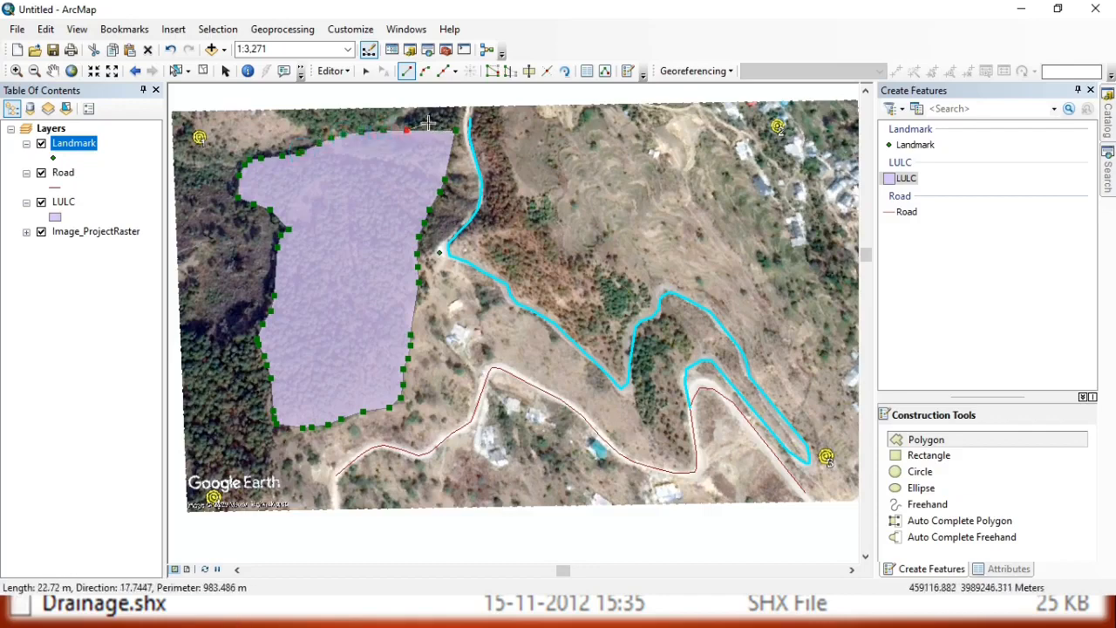
left_click(429, 122)
double_click(429, 122)
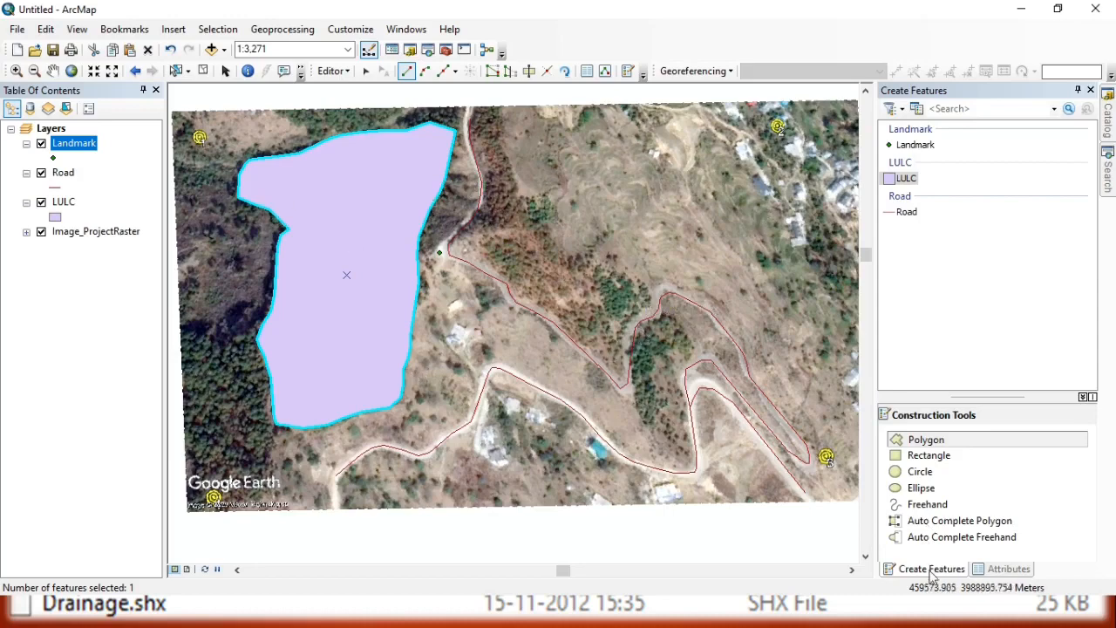
Set the forest polygon's Type attribute to Green Cover and its Remarks to Forest - Chir.
left_click(995, 578)
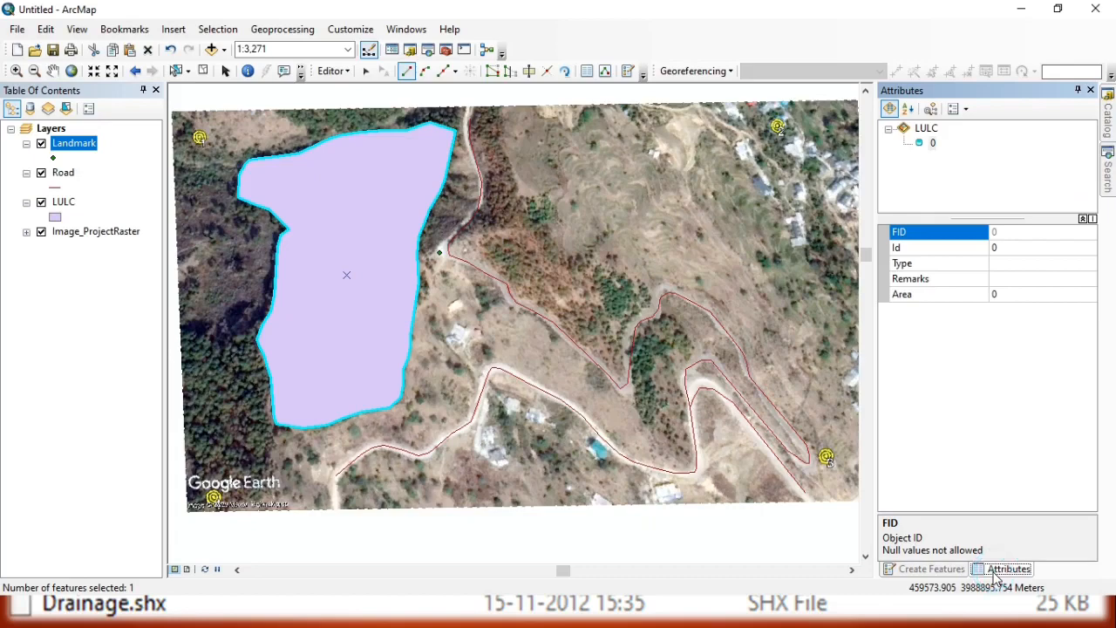
left_click(1003, 265)
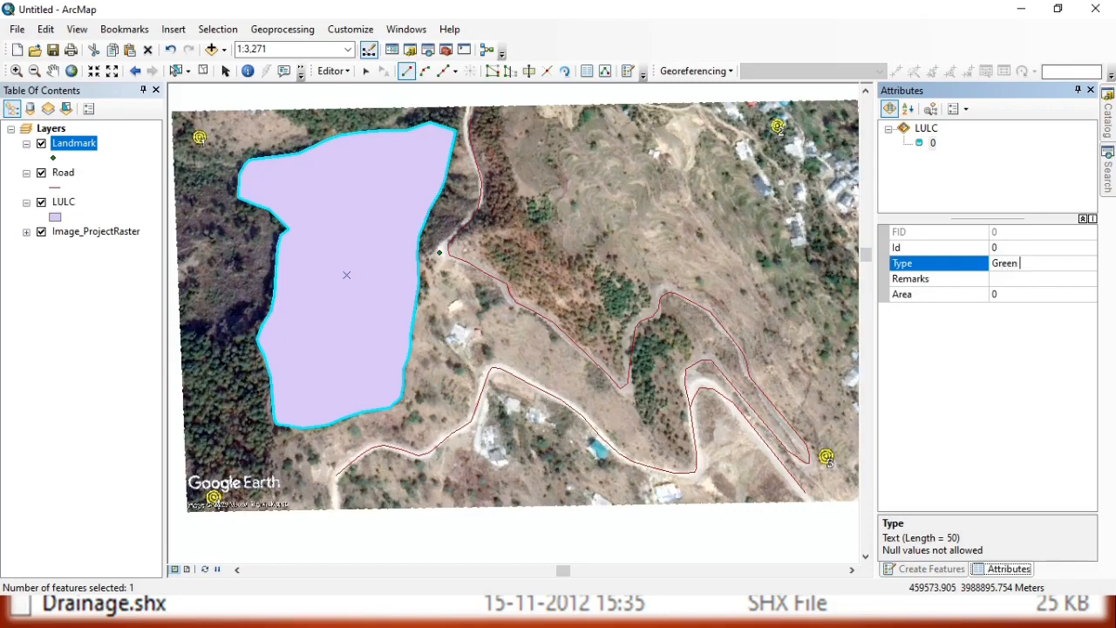
left_click(1008, 279)
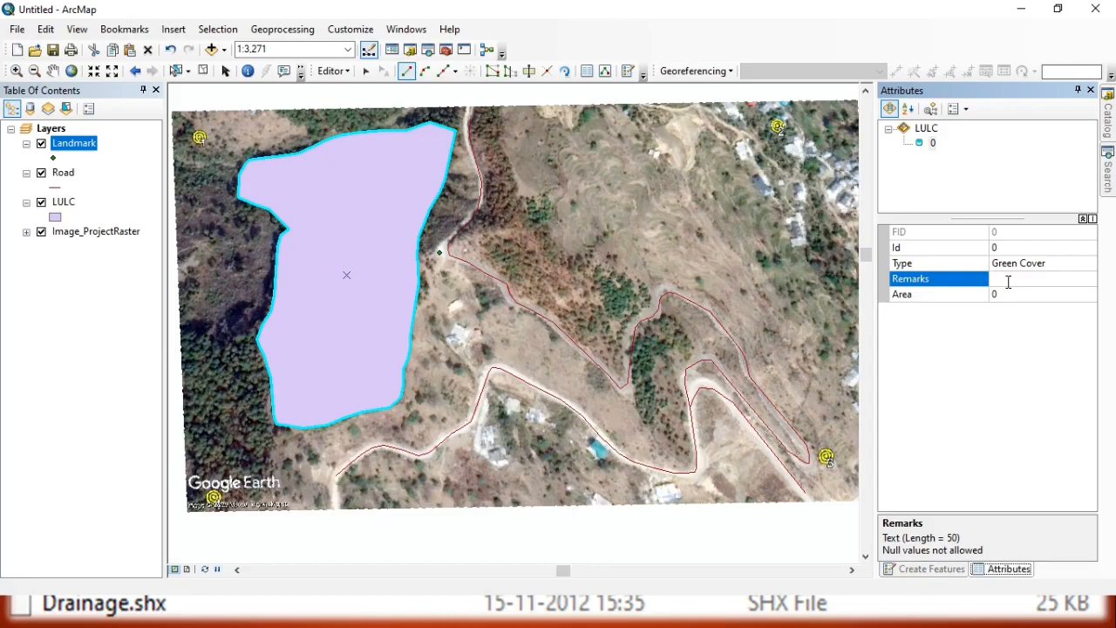
left_click(1008, 279)
left_click(1010, 297)
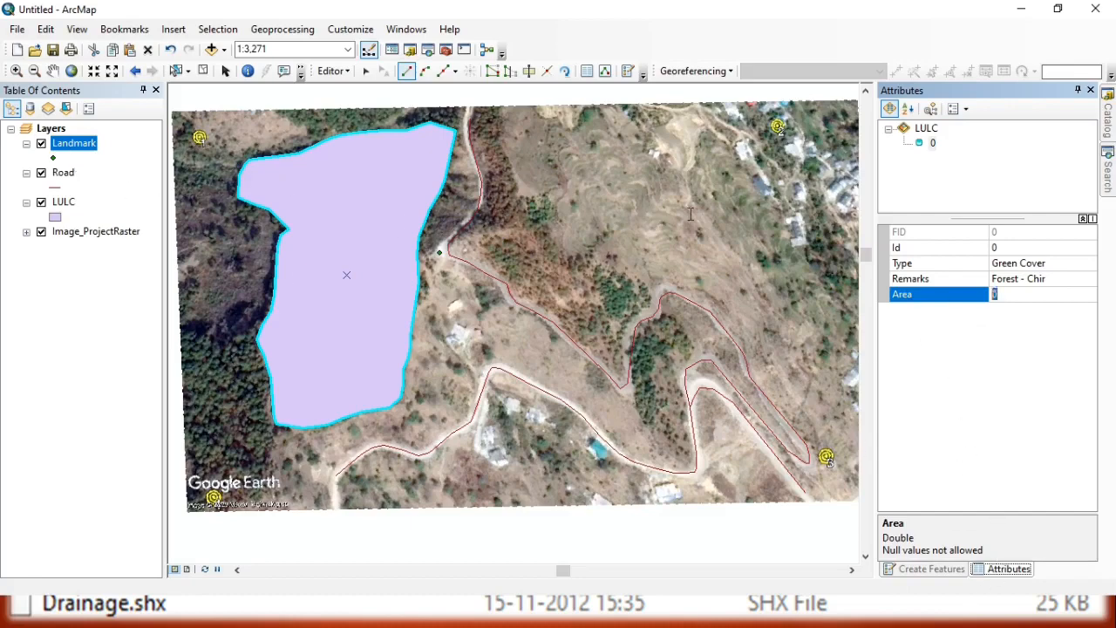
Digitize a second LULC polygon around the elongated open slope just west of the northeastern settlement.
left_click(921, 569)
left_click(902, 180)
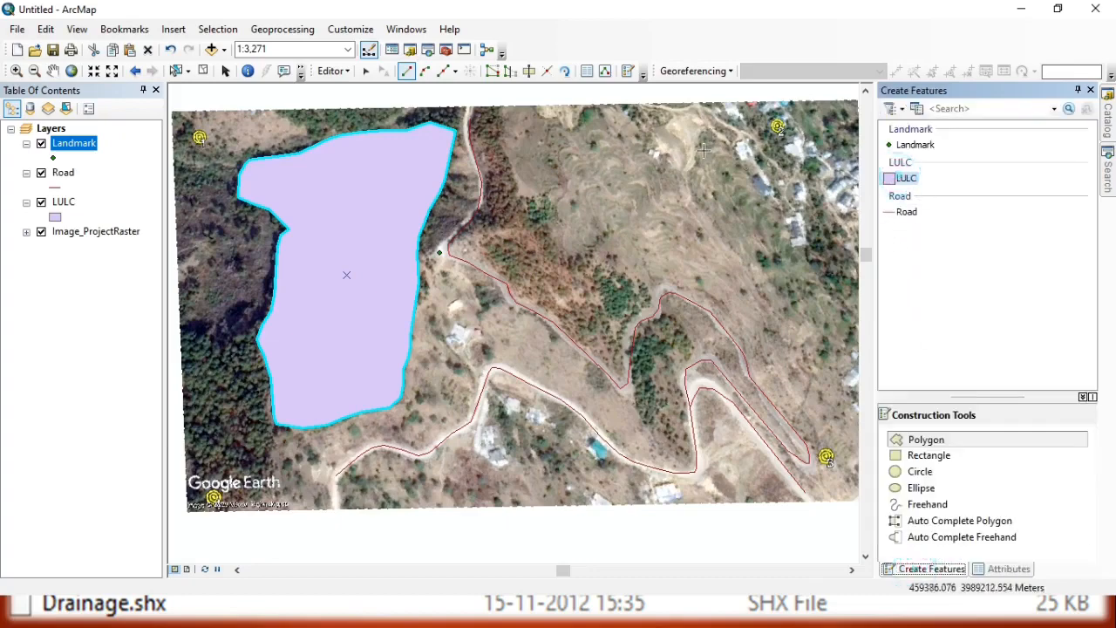
left_click(707, 133)
left_click(700, 148)
left_click(698, 162)
left_click(689, 172)
left_click(688, 183)
left_click(696, 206)
left_click(711, 227)
left_click(725, 246)
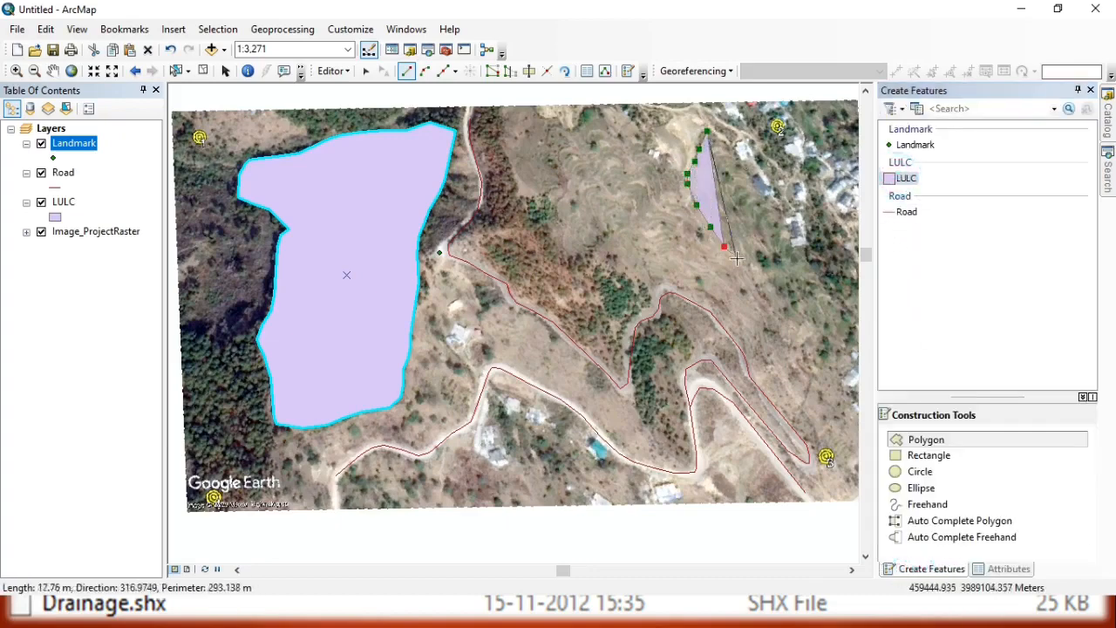
left_click(737, 259)
left_click(747, 273)
left_click(768, 296)
left_click(786, 316)
left_click(798, 332)
left_click(810, 341)
left_click(829, 315)
left_click(821, 295)
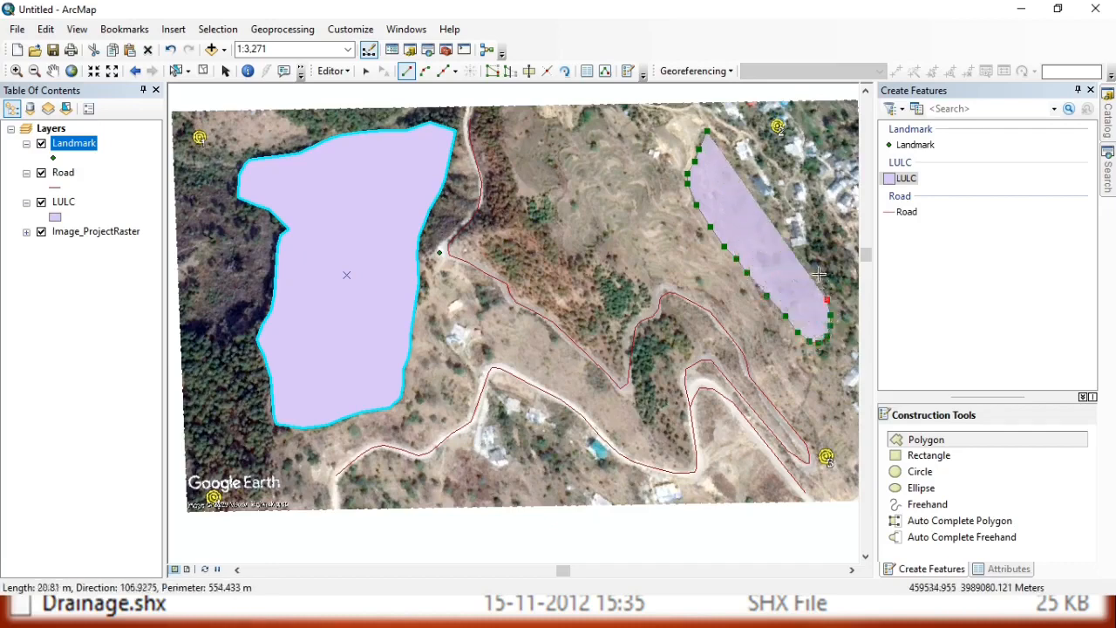
left_click(815, 274)
left_click(806, 260)
left_click(790, 235)
left_click(787, 223)
left_click(778, 211)
left_click(764, 204)
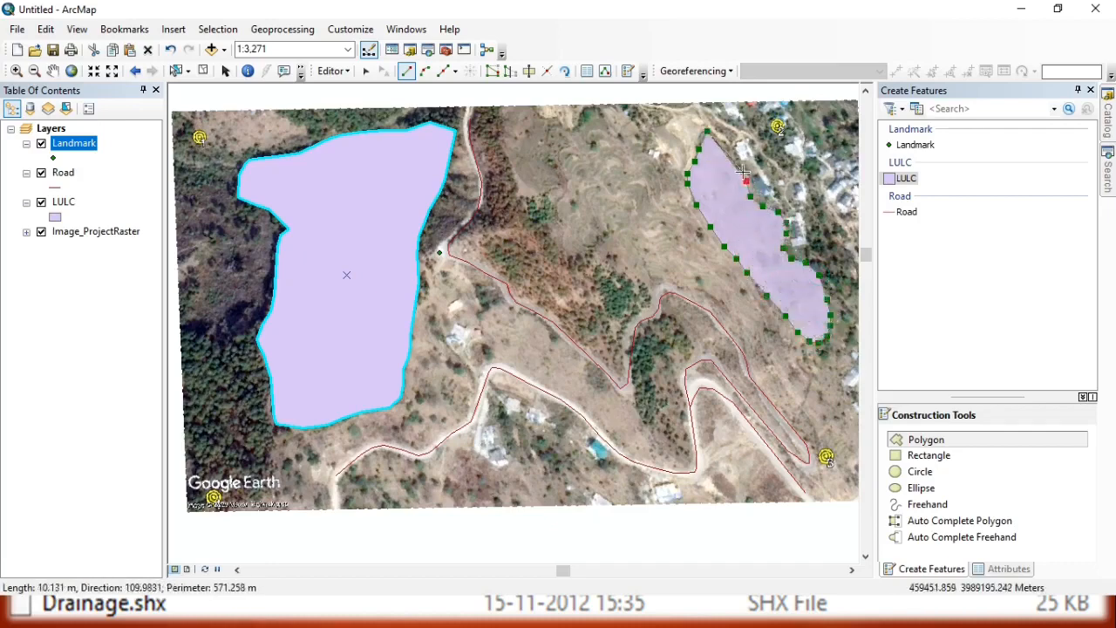
double_click(729, 145)
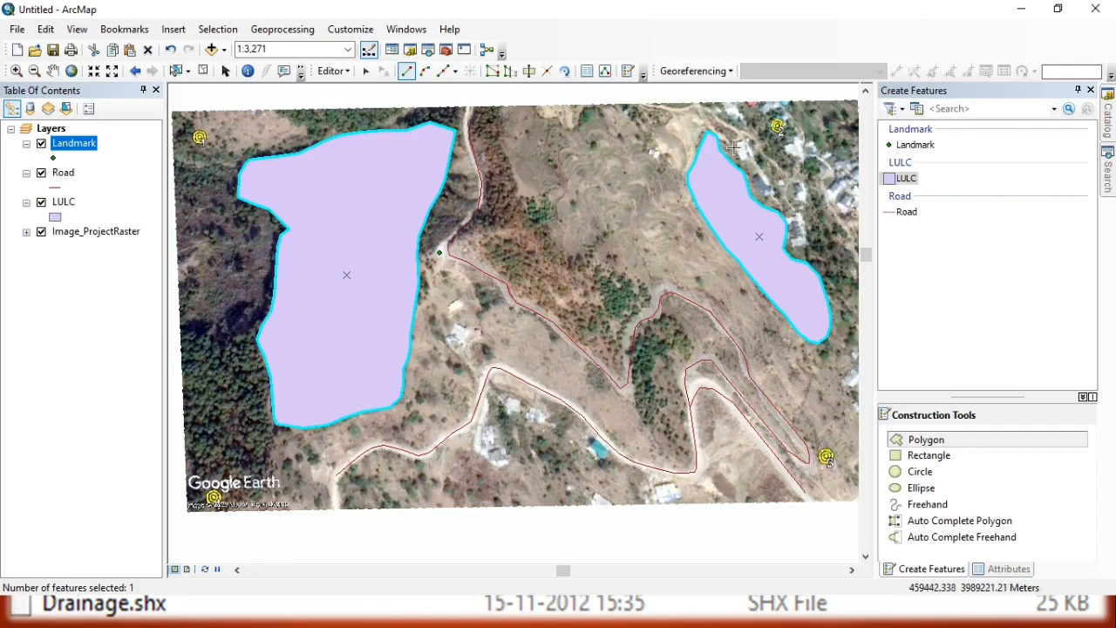
Set the northeastern polygon's Type attribute to Agriculture and its Remarks to Private Land.
left_click(1003, 569)
left_click(1011, 261)
left_click(1011, 261)
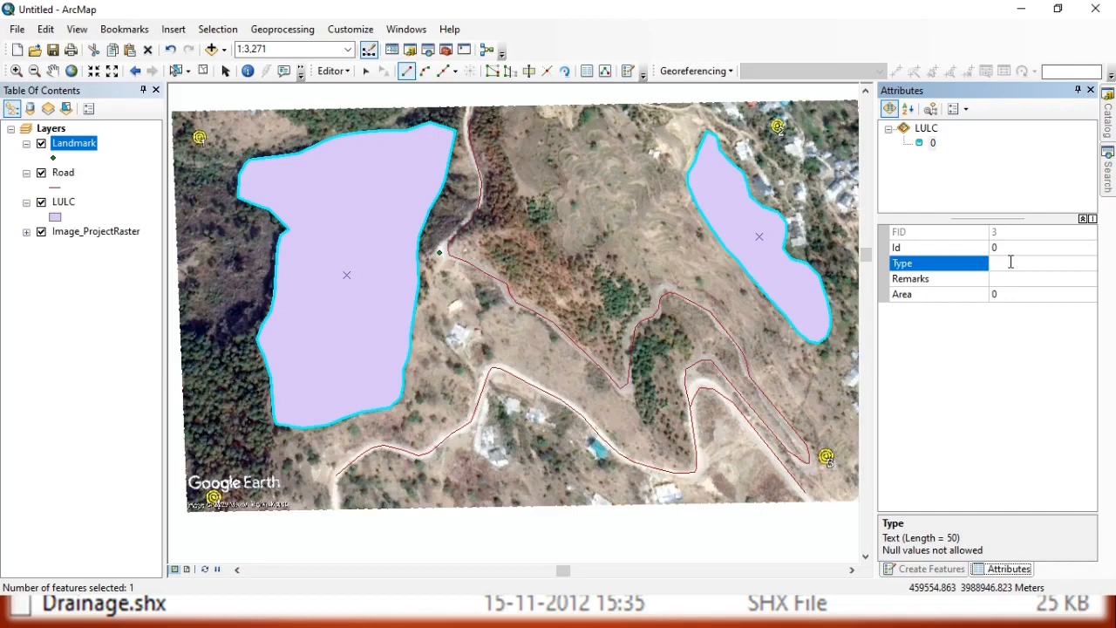
type("Agriculture")
left_click(1006, 280)
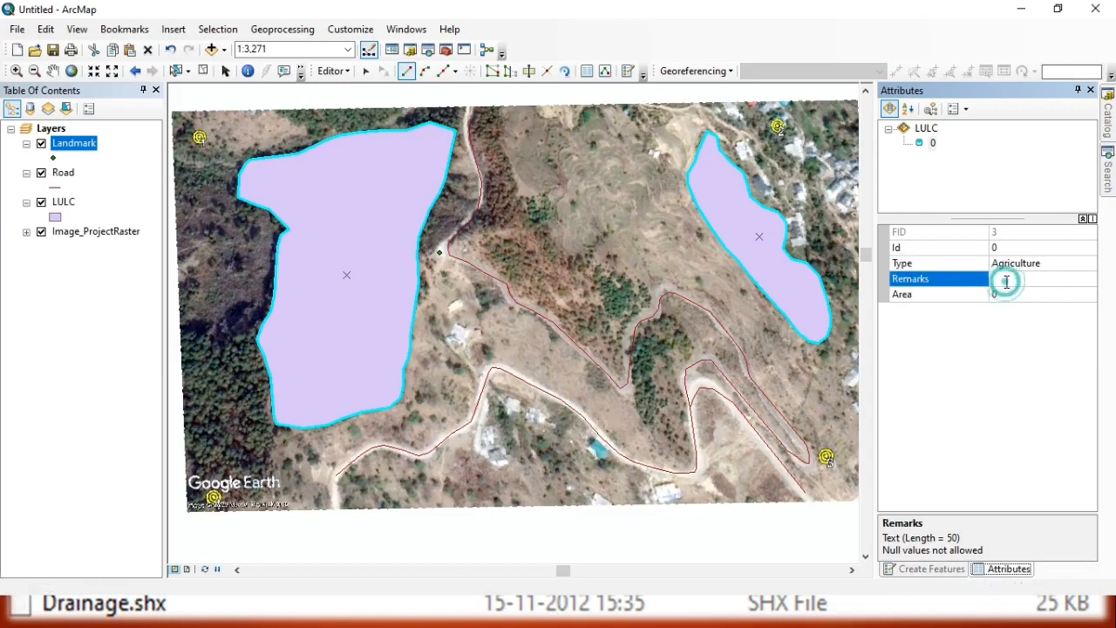
left_click(1007, 282)
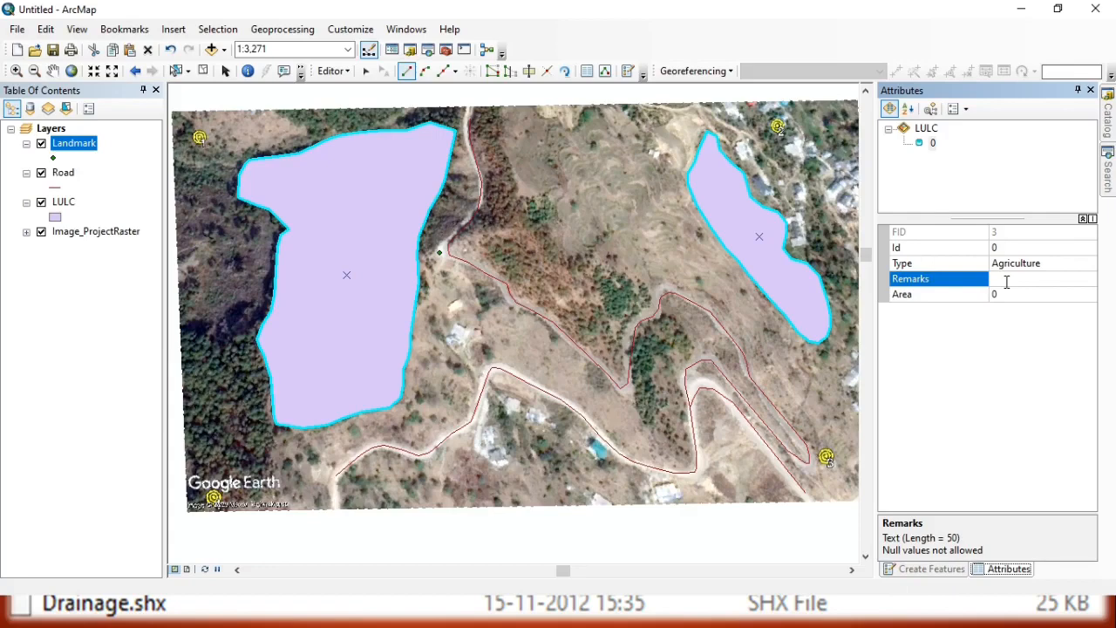
type("Private Land")
key("Return")
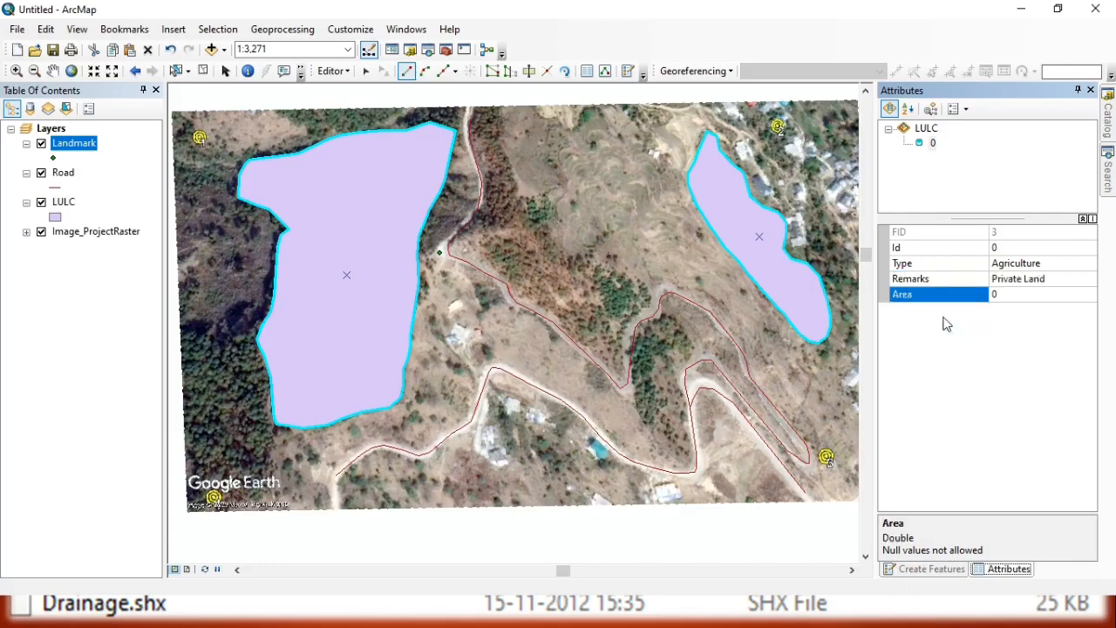
Clear the feature selection on the map and select the LULC layer.
left_click(202, 71)
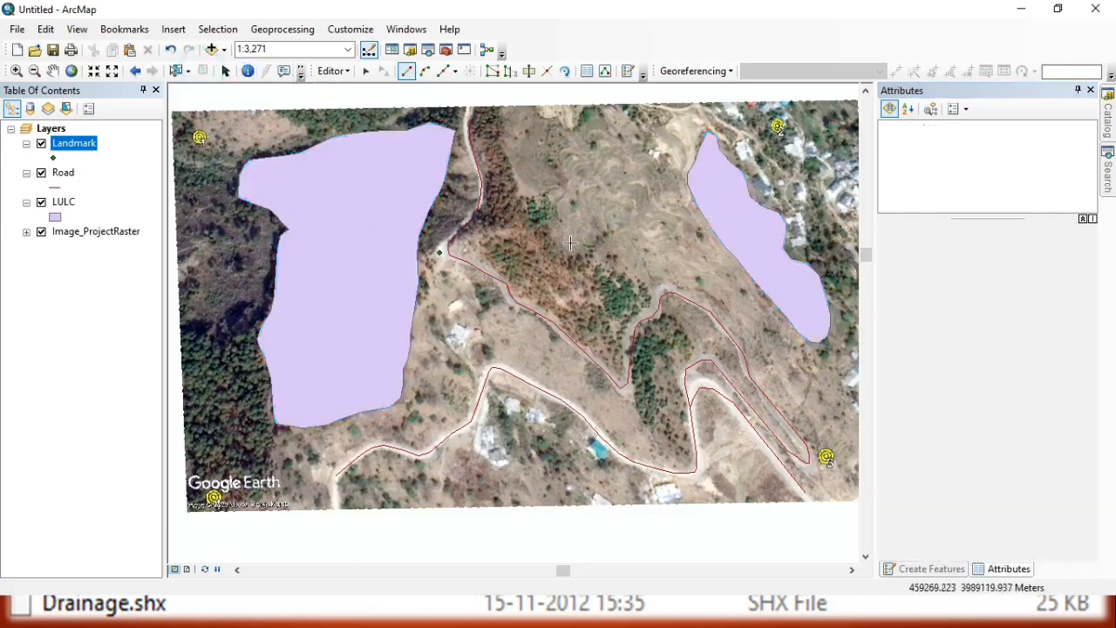
left_click(61, 203)
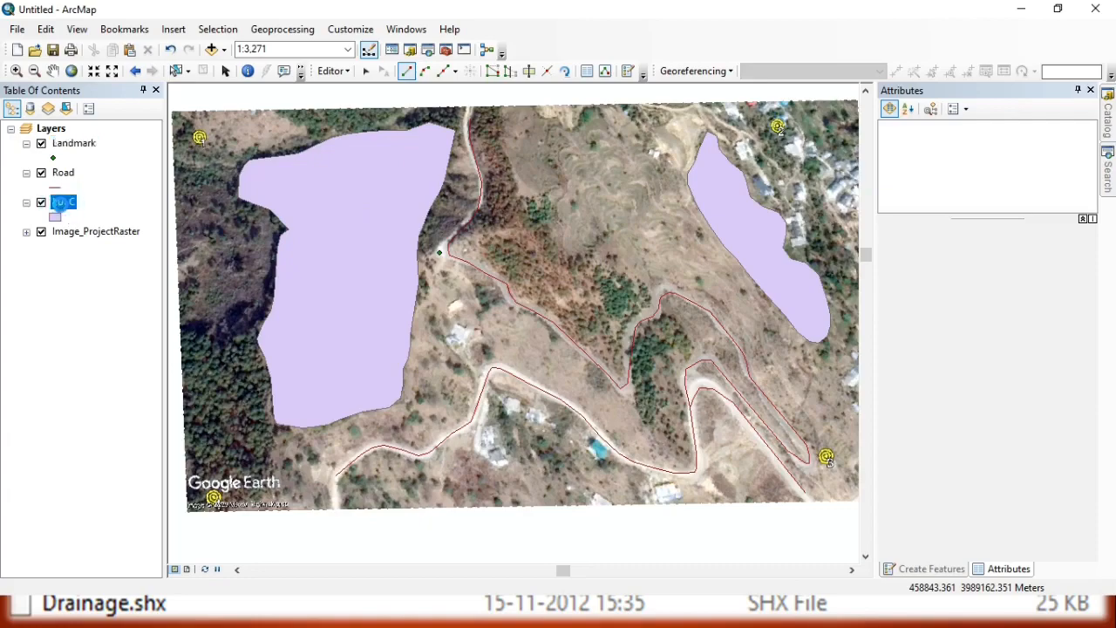
Symbolize the LULC layer by unique values of the Type field, adding all of its values.
double_click(61, 202)
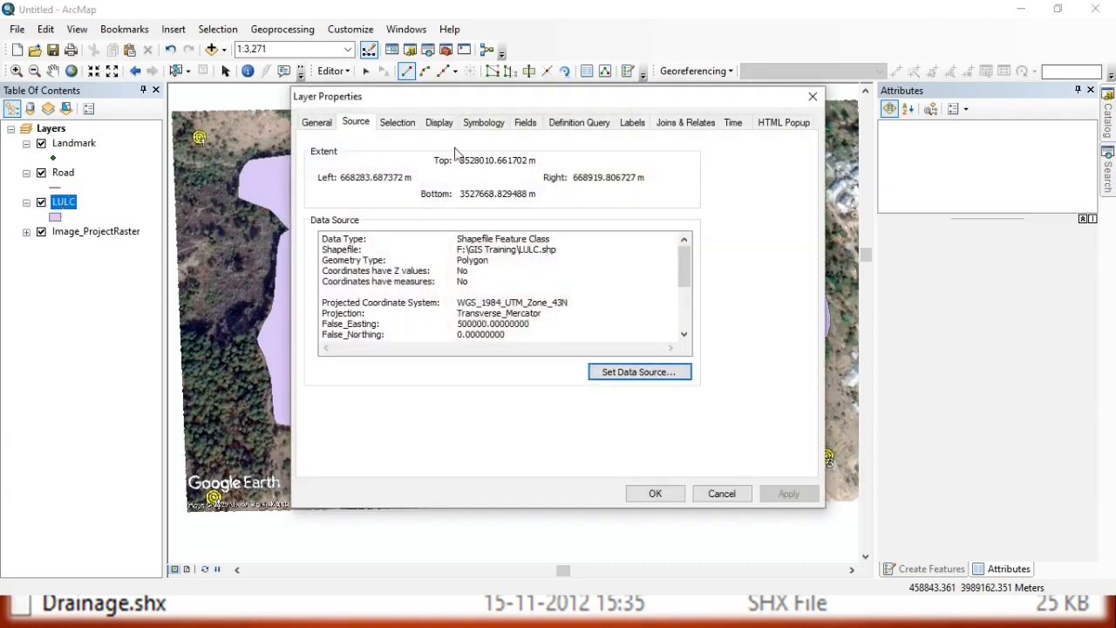
left_click(493, 124)
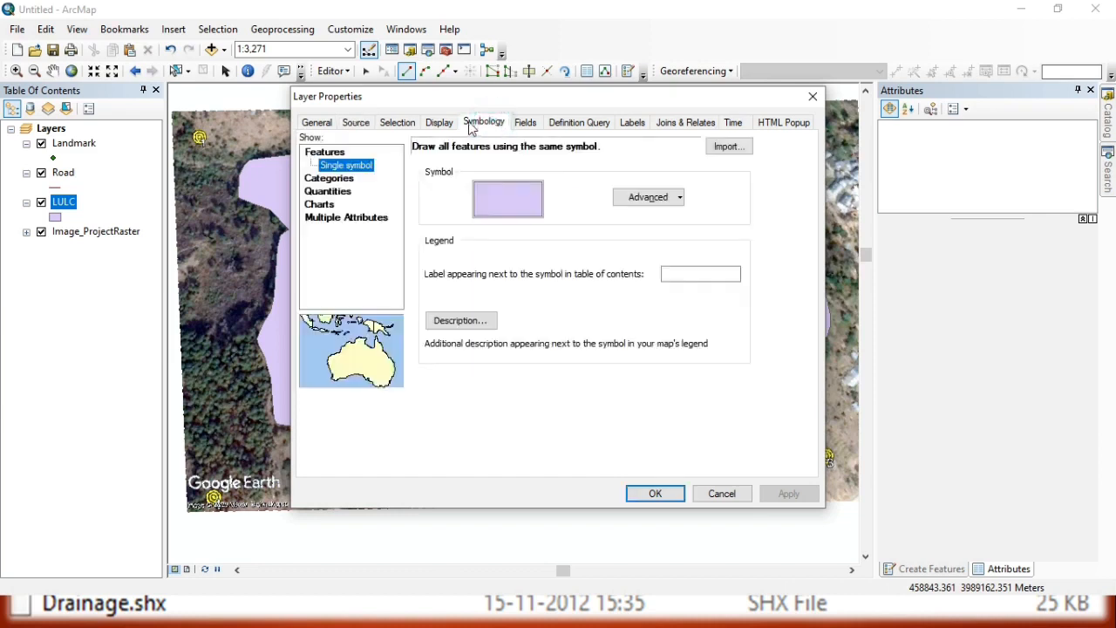
left_click(329, 178)
left_click(473, 178)
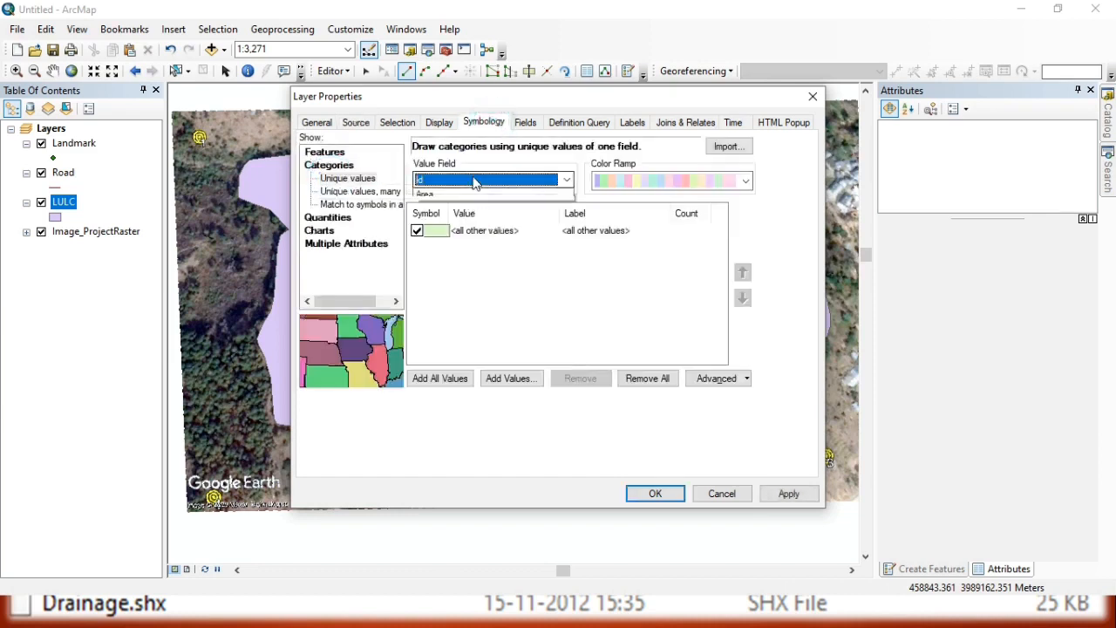
left_click(463, 207)
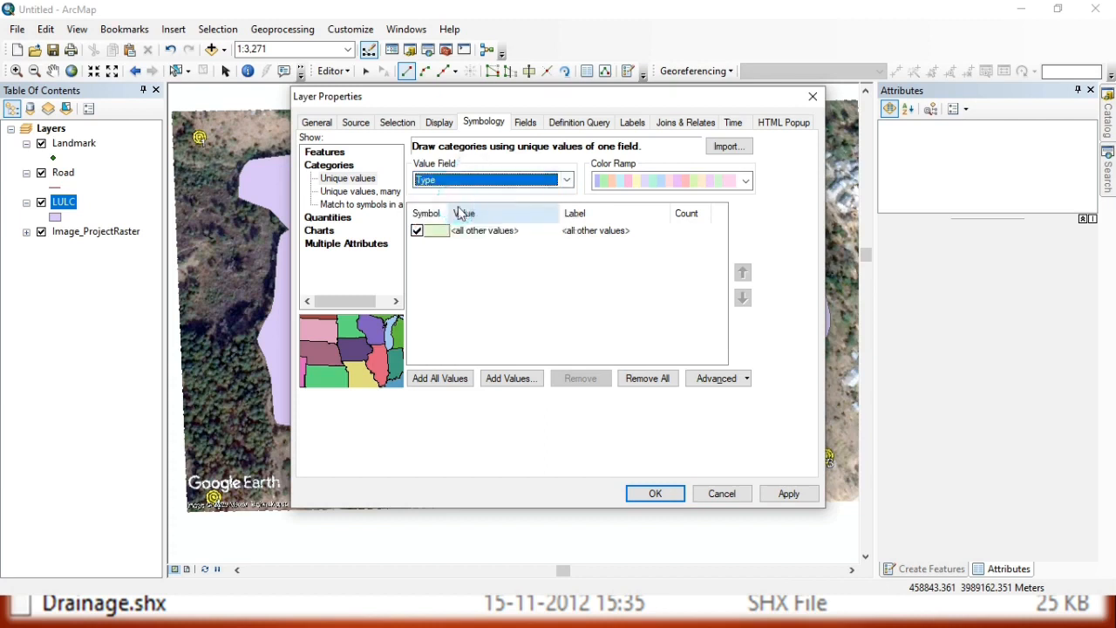
left_click(461, 379)
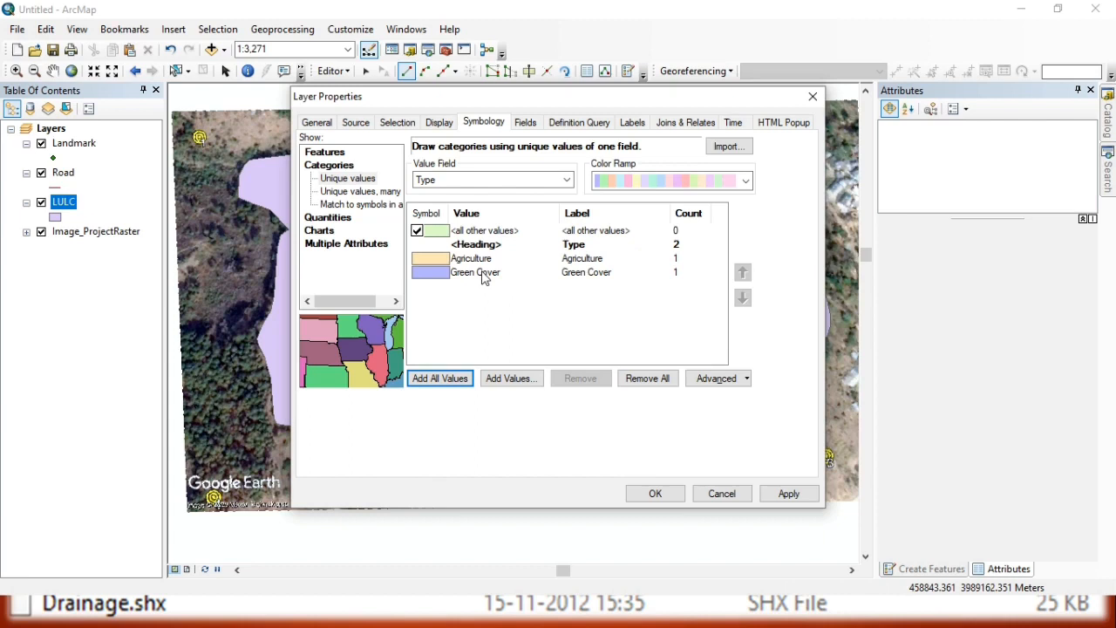
Assign the Sun yellow symbol to Agriculture and the solid Green symbol to Green Cover, and apply the layer symbology.
left_click(428, 260)
left_click(429, 260)
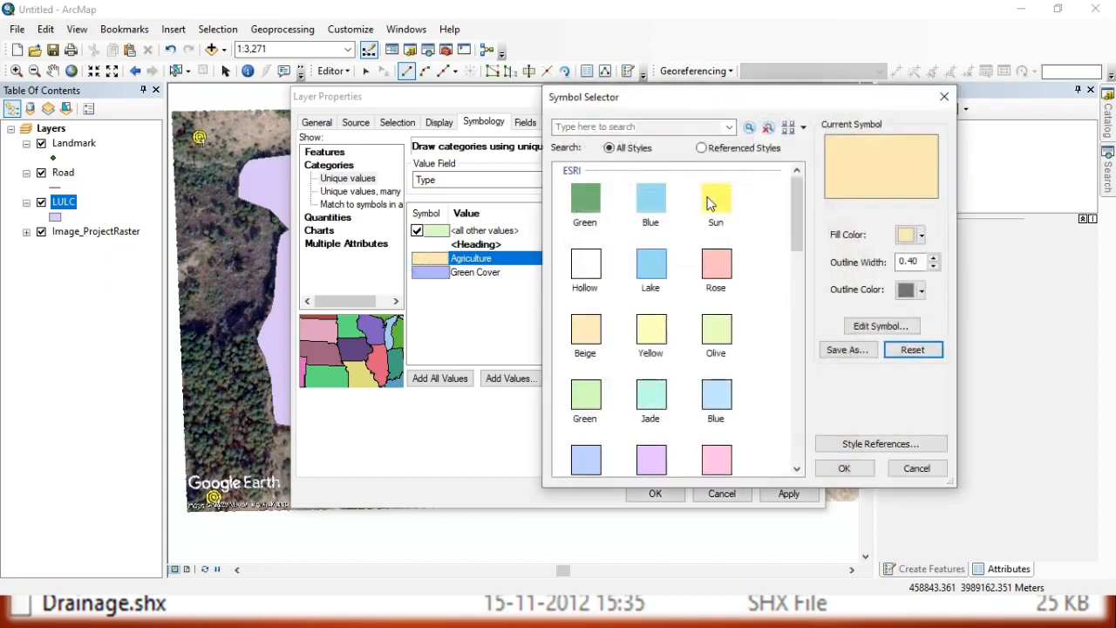
left_click(713, 197)
left_click(845, 468)
left_click(430, 272)
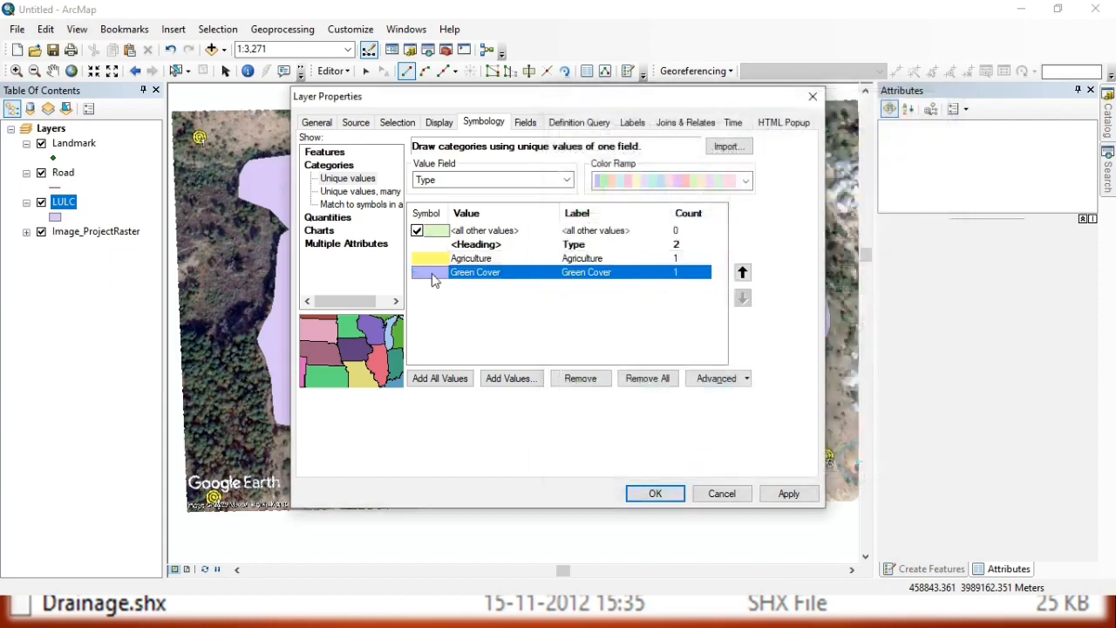
left_click(430, 272)
left_click(582, 202)
left_click(842, 472)
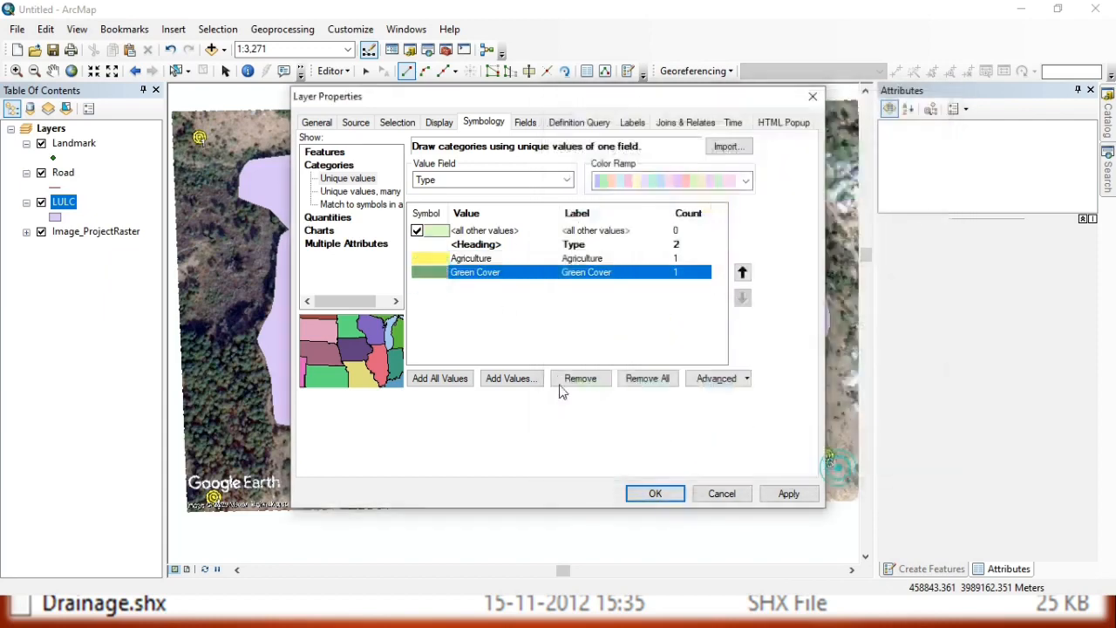
left_click(776, 495)
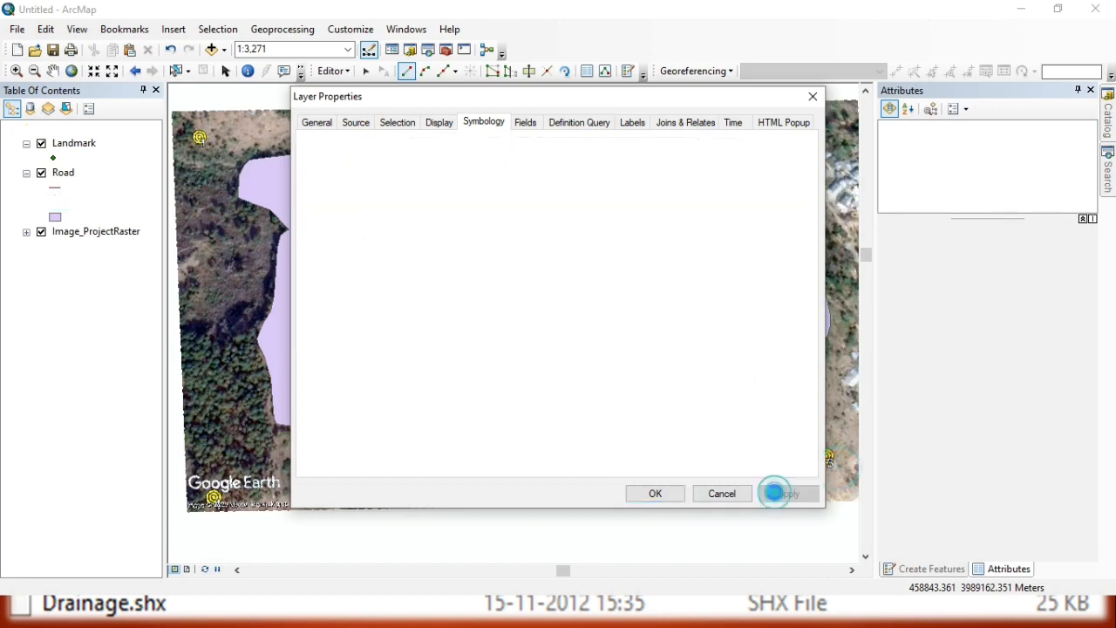
left_click(656, 494)
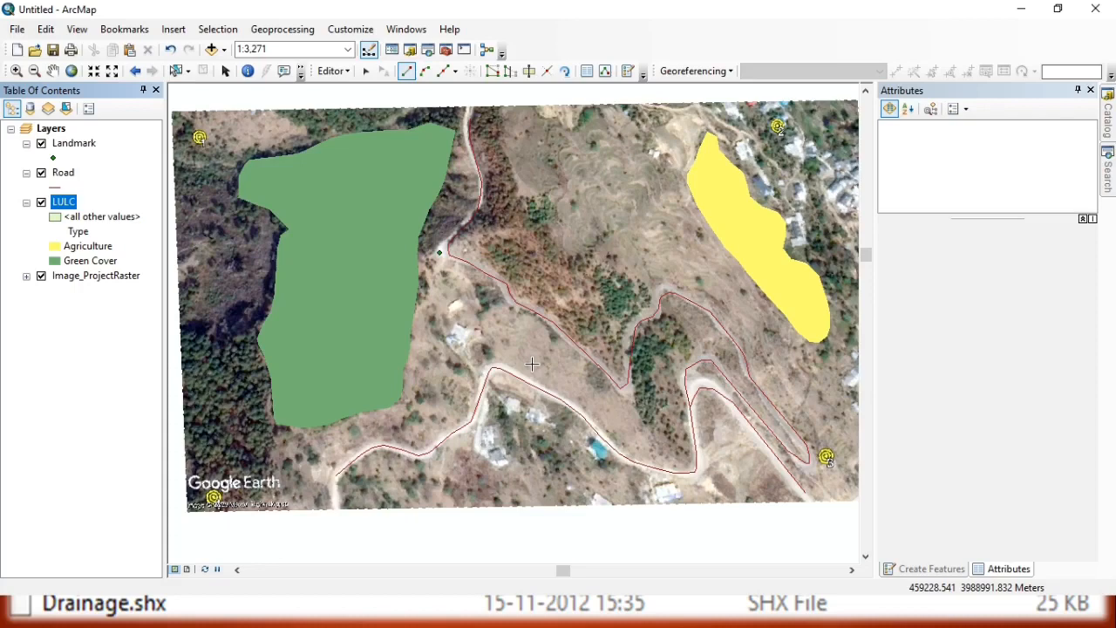
Save the edits made to the shapefiles in the current editing session.
key("Up")
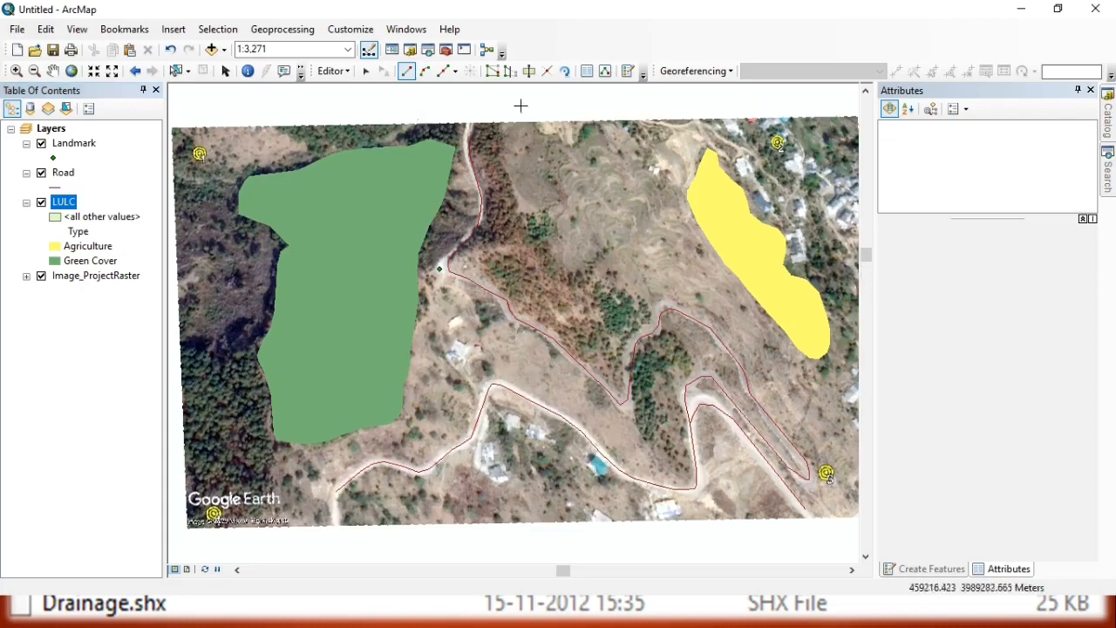
left_click(340, 74)
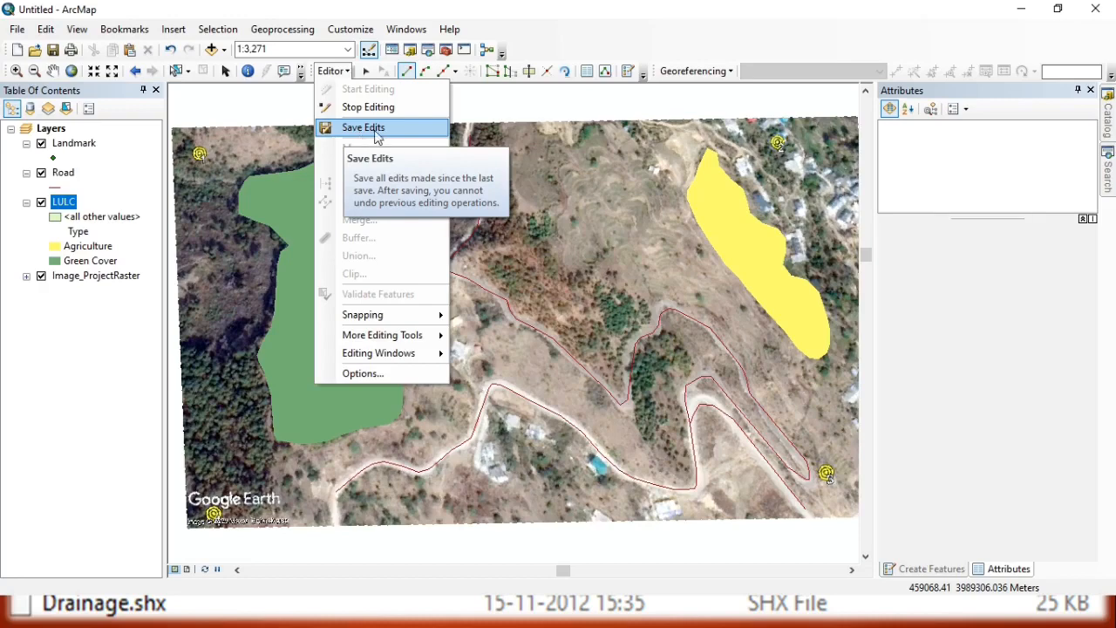
left_click(377, 131)
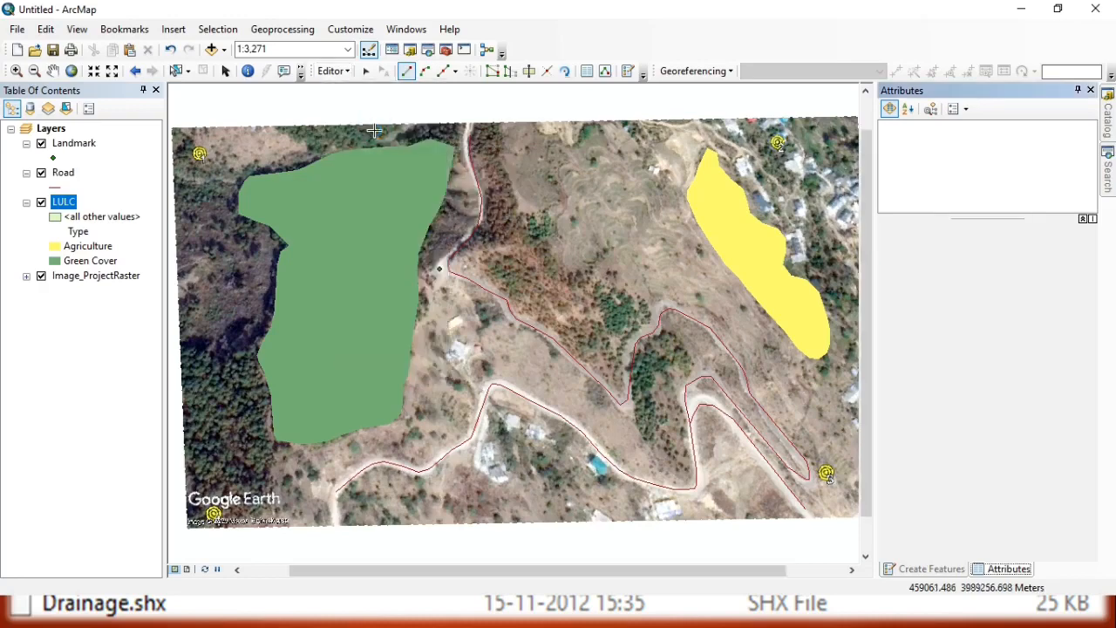